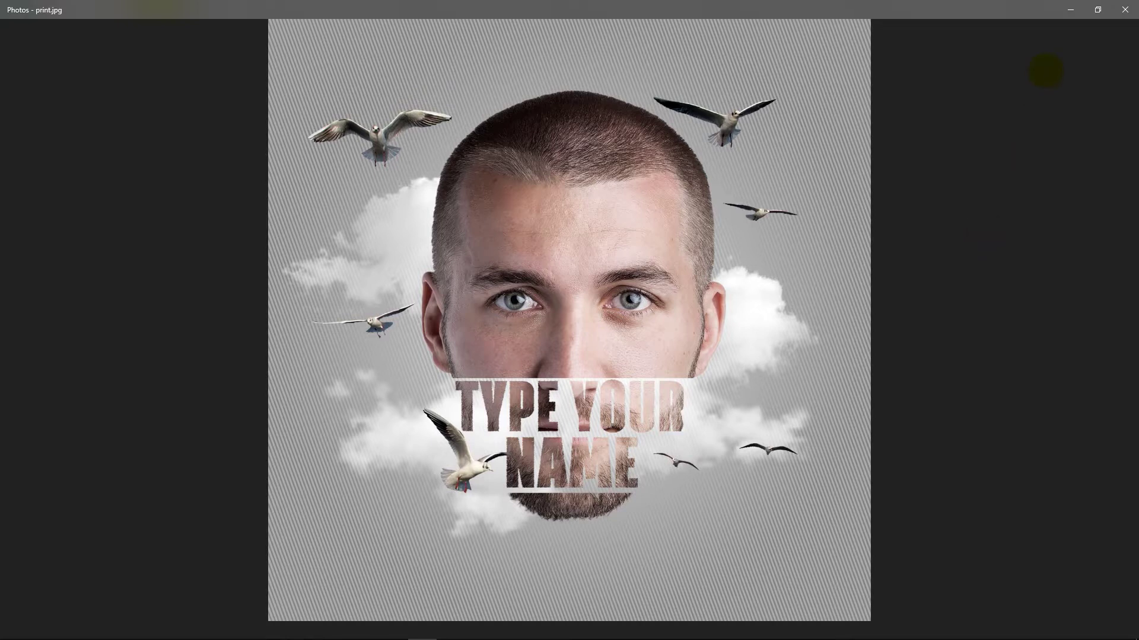
Close the print.jpg preview and look over the cloud, cross line, bird and portrait source images in the folder.
{"action": "left_click", "coordinate": [1125, 9]}
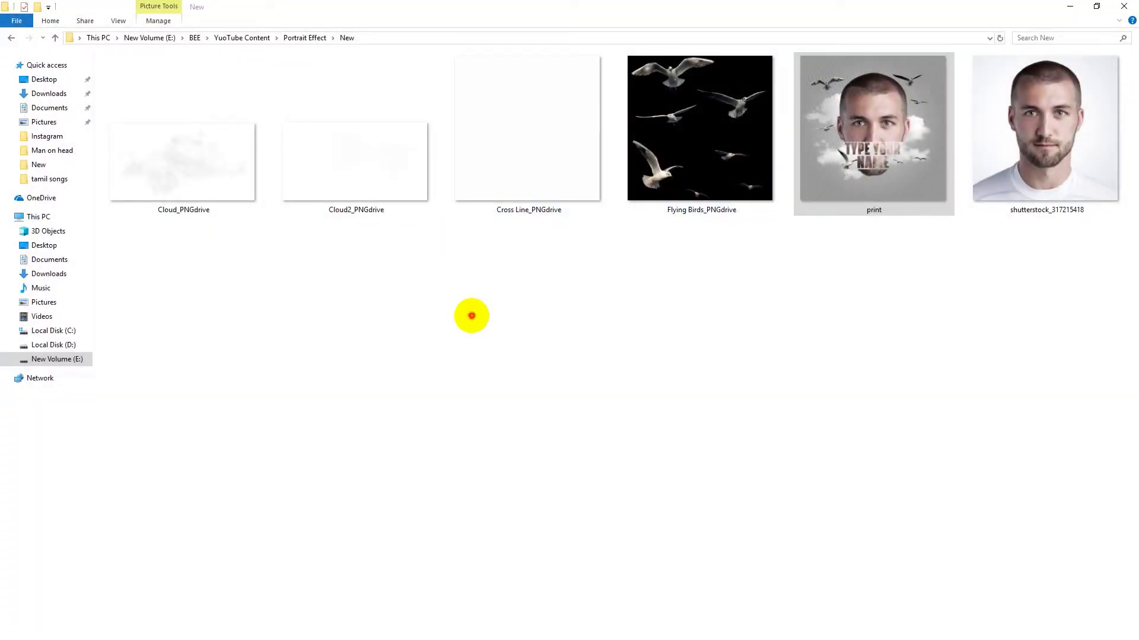
{"action": "left_click", "coordinate": [472, 315]}
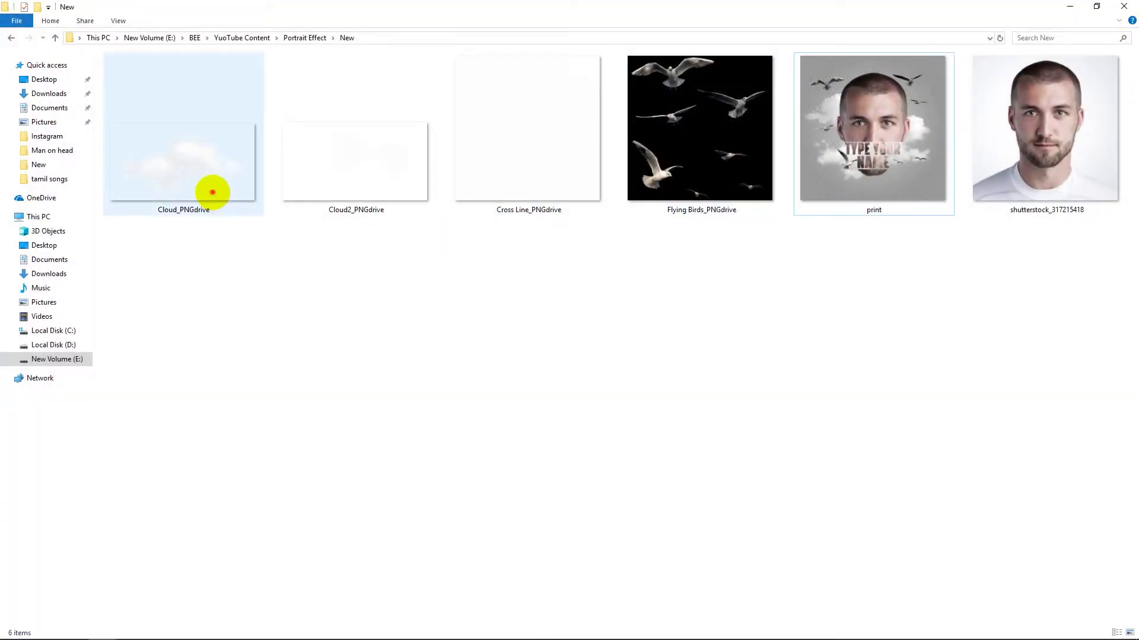
{"action": "left_click", "coordinate": [173, 175]}
{"action": "left_click", "coordinate": [305, 186]}
{"action": "left_click", "coordinate": [483, 178]}
{"action": "left_click", "coordinate": [554, 261]}
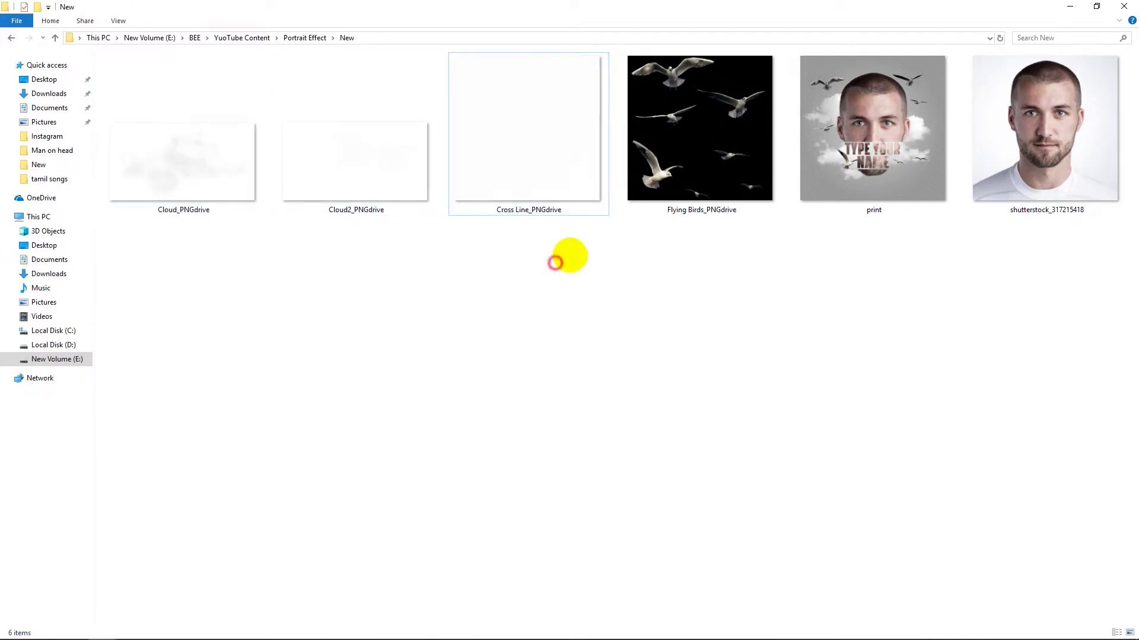
{"action": "left_click_drag", "start_coordinate": [162, 273], "coordinate": [718, 106]}
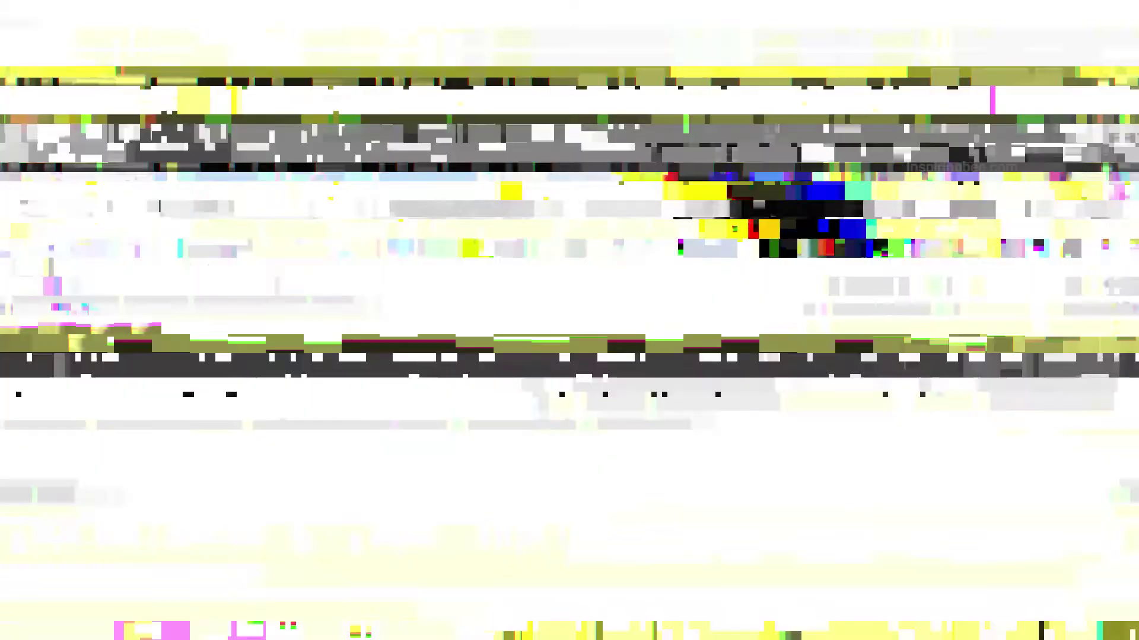
Switch to Photoshop and create a 1000 by 1000 pixel RGB document at 300 pixels per inch with a white background.
{"action": "key", "text": "Return"}
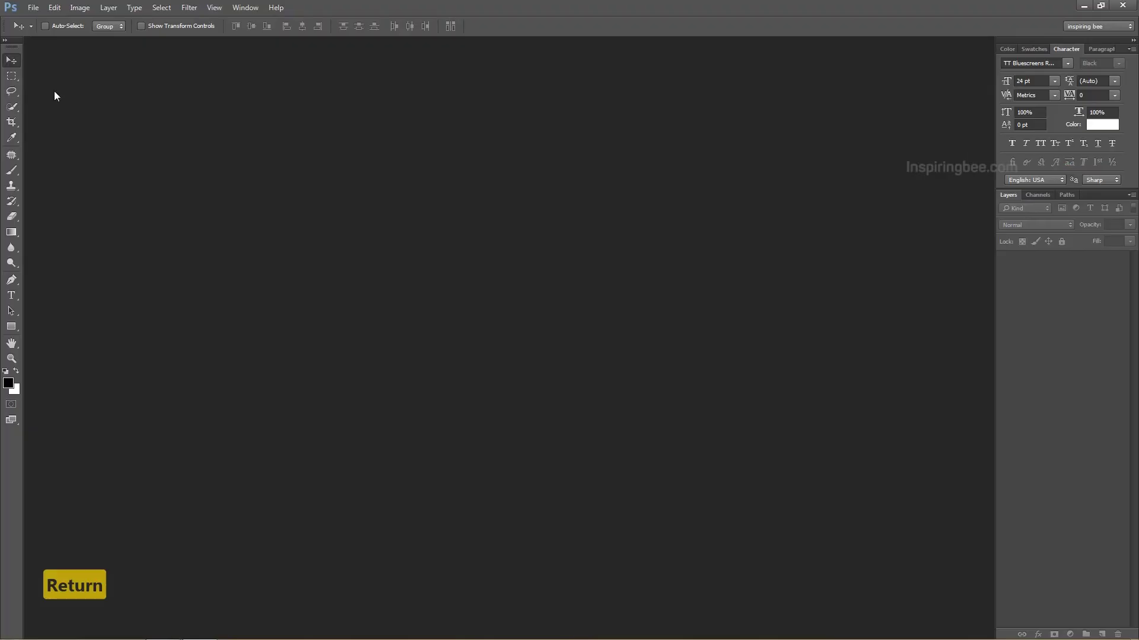
{"action": "left_click", "coordinate": [33, 8]}
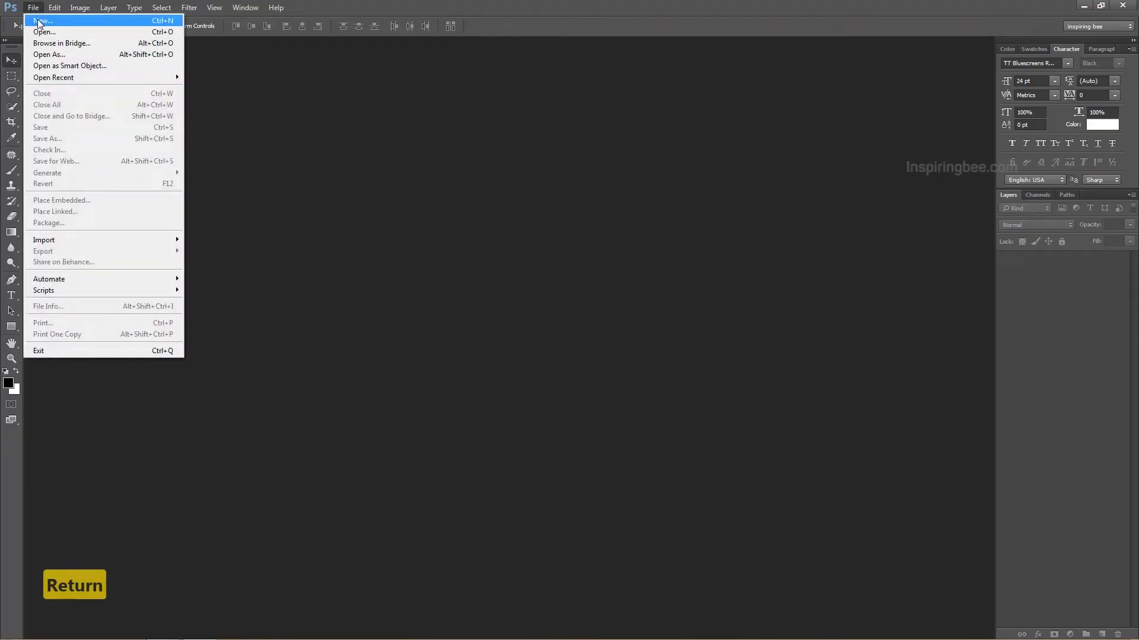
{"action": "left_click", "coordinate": [147, 22]}
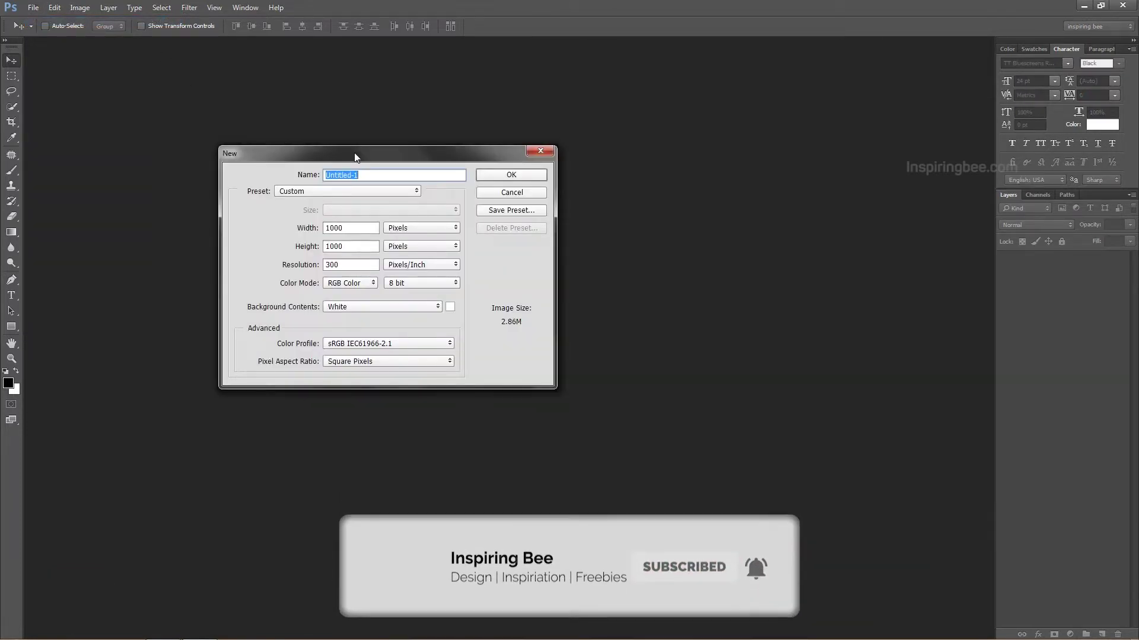
{"action": "left_click", "coordinate": [347, 229]}
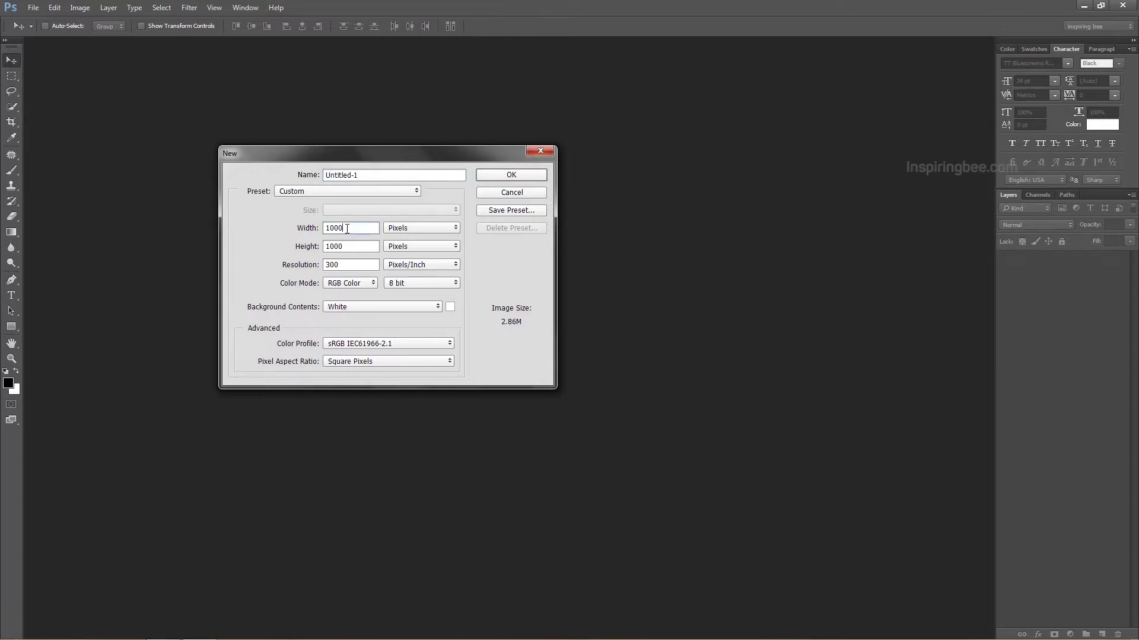
{"action": "left_click", "coordinate": [343, 265]}
{"action": "left_click", "coordinate": [347, 283]}
{"action": "left_click", "coordinate": [347, 306]}
{"action": "left_click", "coordinate": [492, 174]}
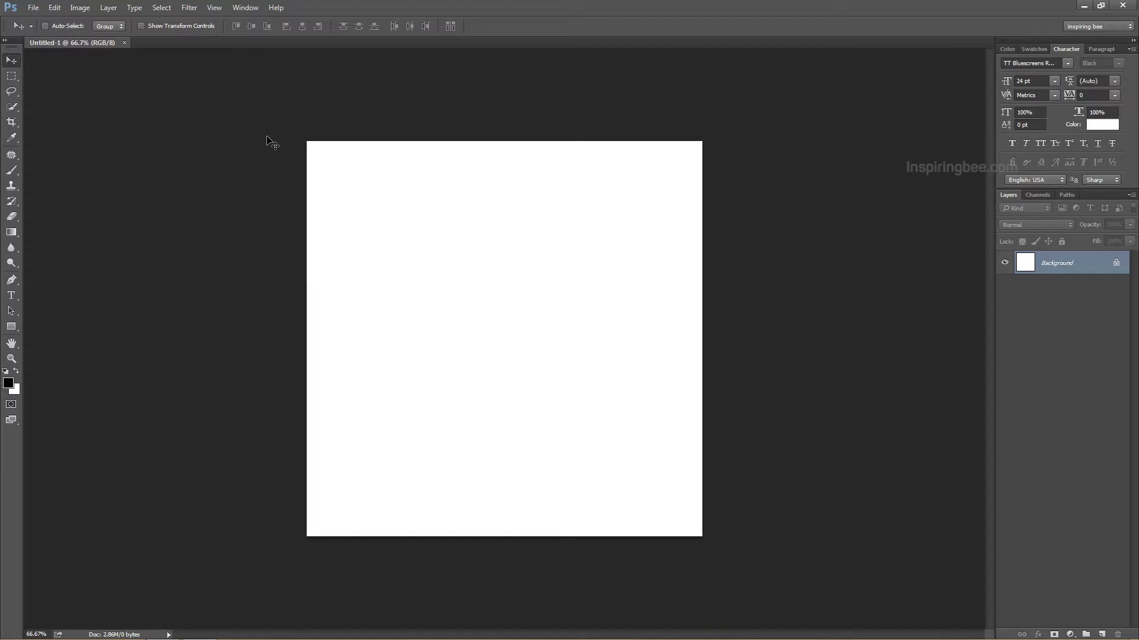
Unlock the Background layer and add a Gradient Overlay with the Radial style to it.
{"action": "key", "text": "ctrl+0"}
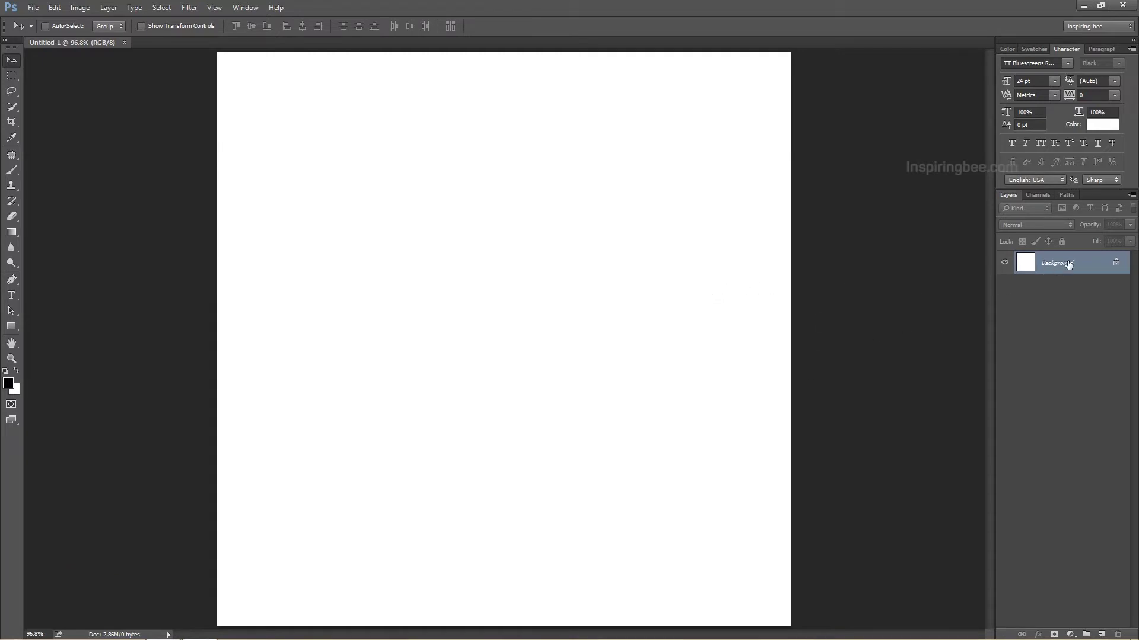
{"action": "left_click", "coordinate": [1103, 265]}
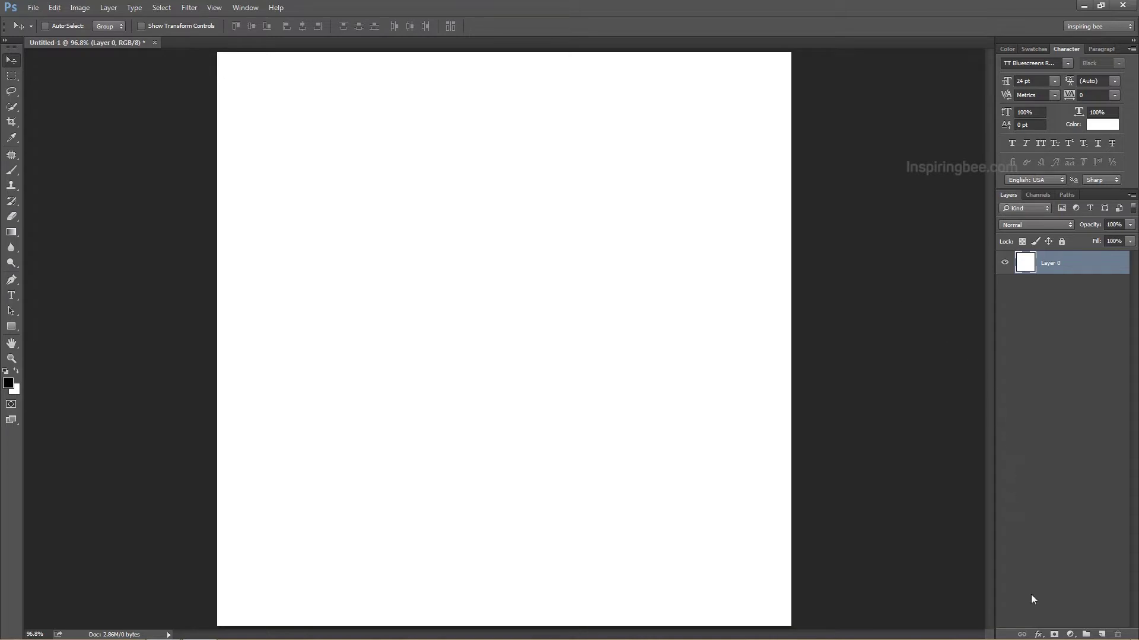
{"action": "left_click", "coordinate": [1038, 634]}
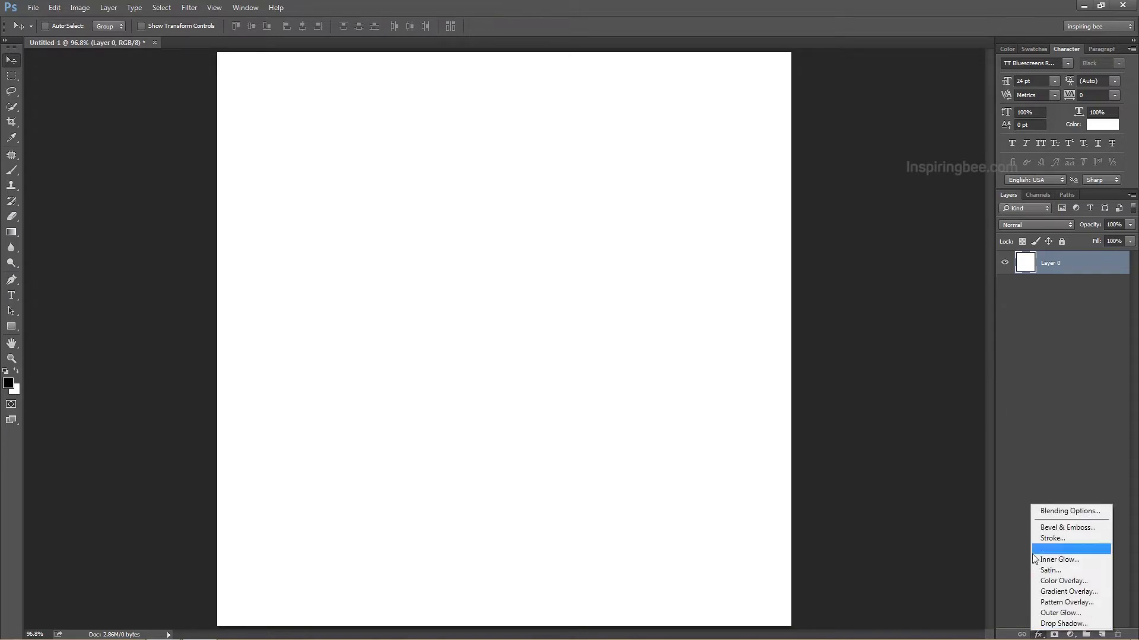
{"action": "left_click", "coordinate": [1055, 511]}
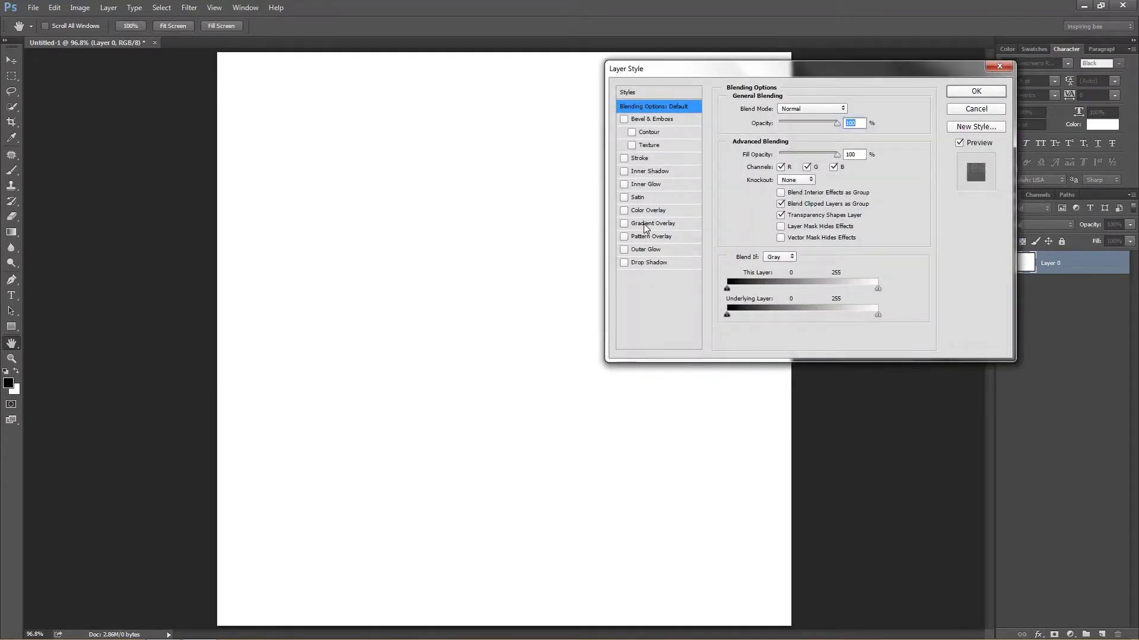
{"action": "left_click", "coordinate": [631, 223]}
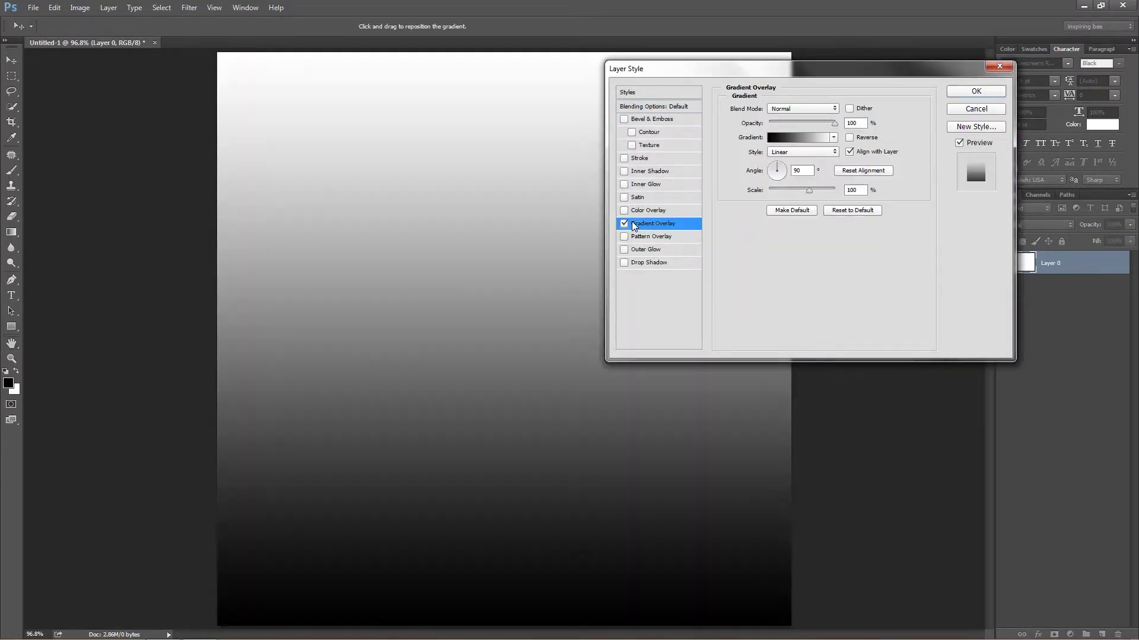
{"action": "left_click", "coordinate": [788, 155]}
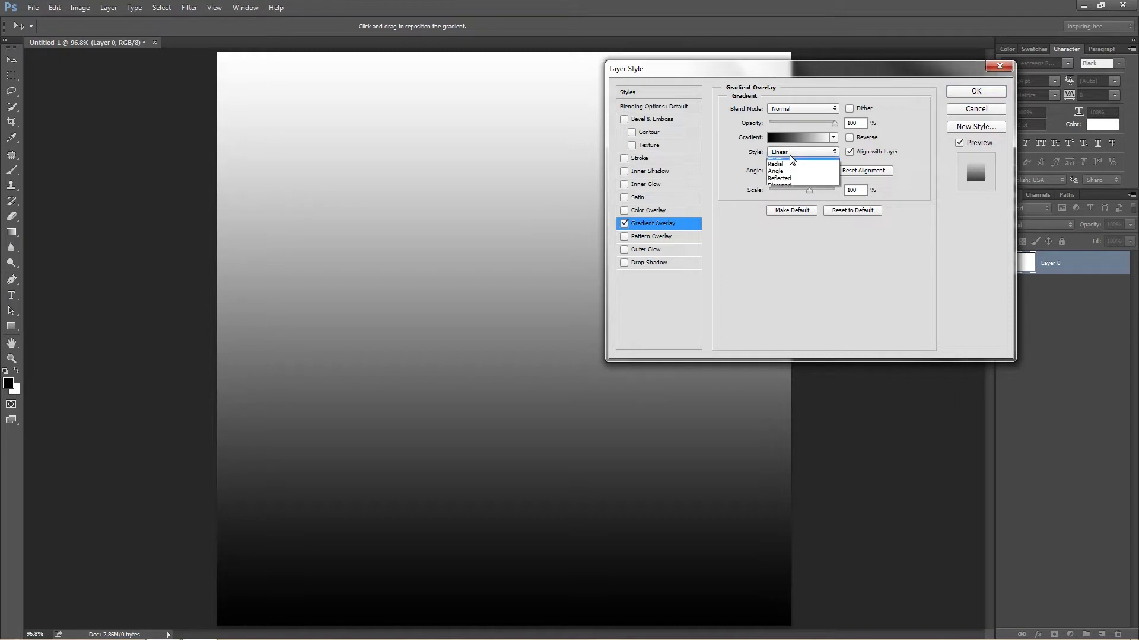
{"action": "left_click", "coordinate": [792, 170]}
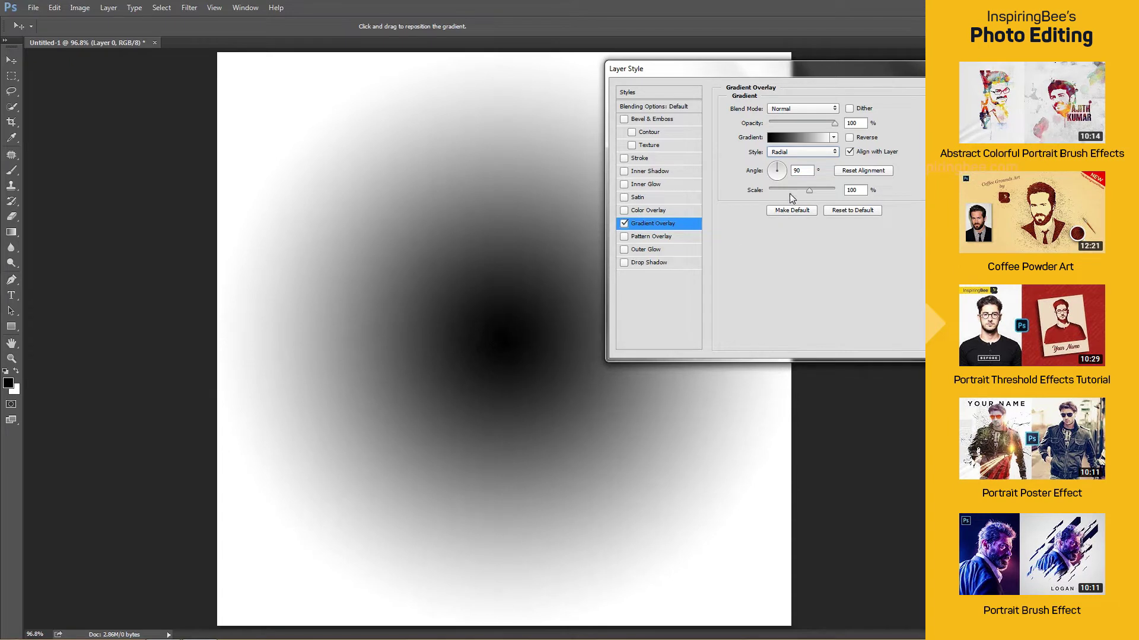
Change the overlay gradient's starting black color stop to light grey #aeaeae.
{"action": "left_click", "coordinate": [782, 139]}
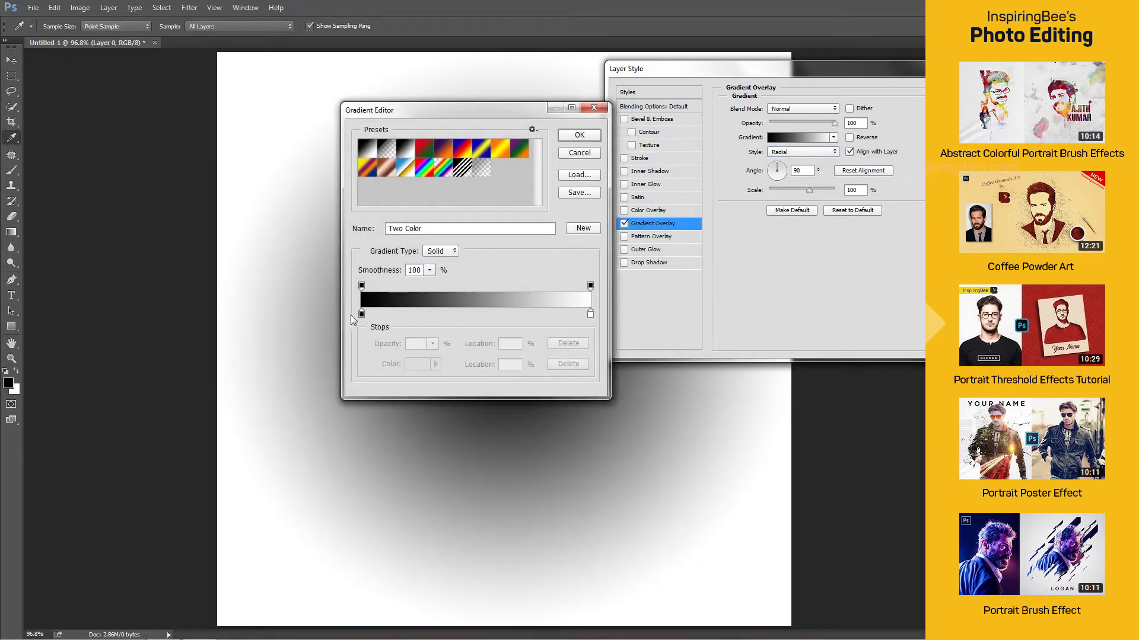
{"action": "left_click", "coordinate": [361, 315]}
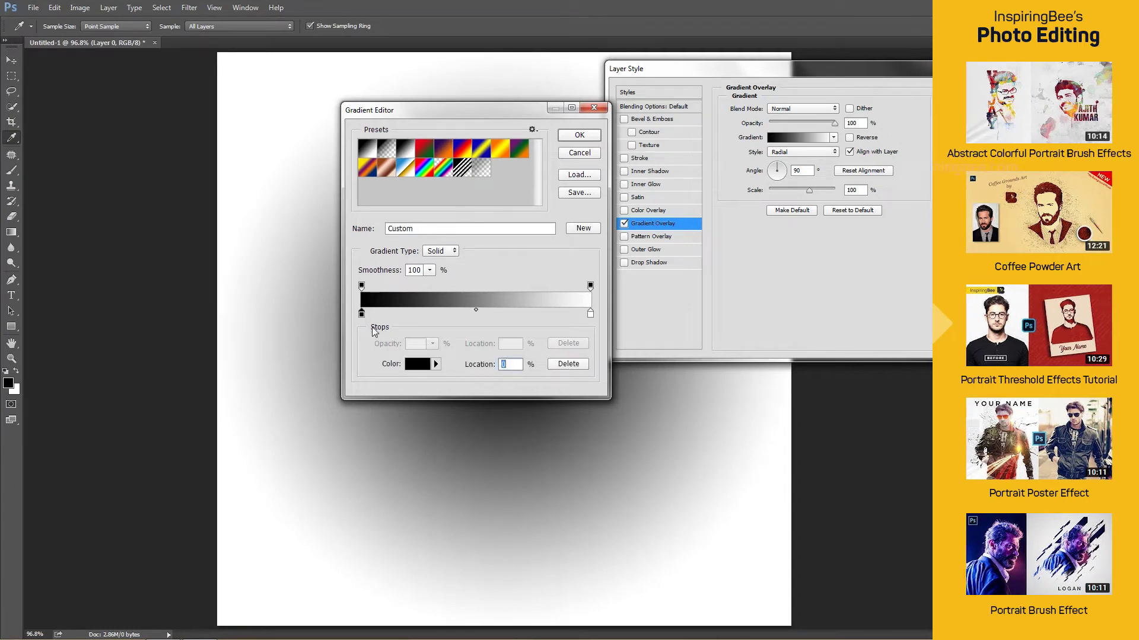
{"action": "left_click", "coordinate": [413, 367]}
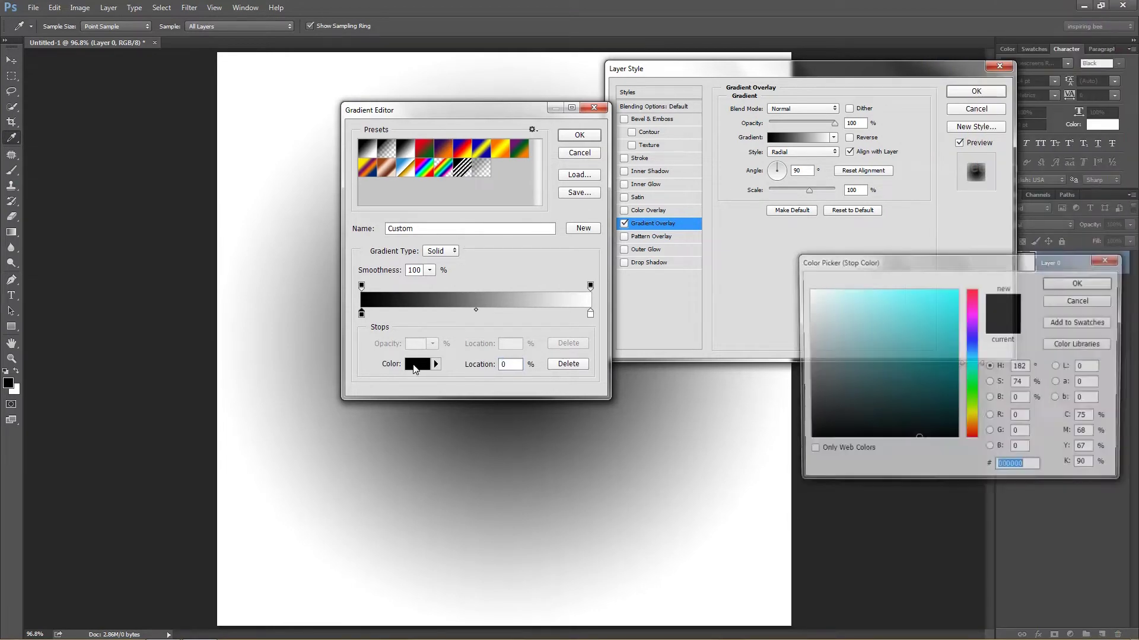
{"action": "left_click", "coordinate": [832, 357]}
{"action": "left_click_drag", "start_coordinate": [832, 357], "coordinate": [801, 337]}
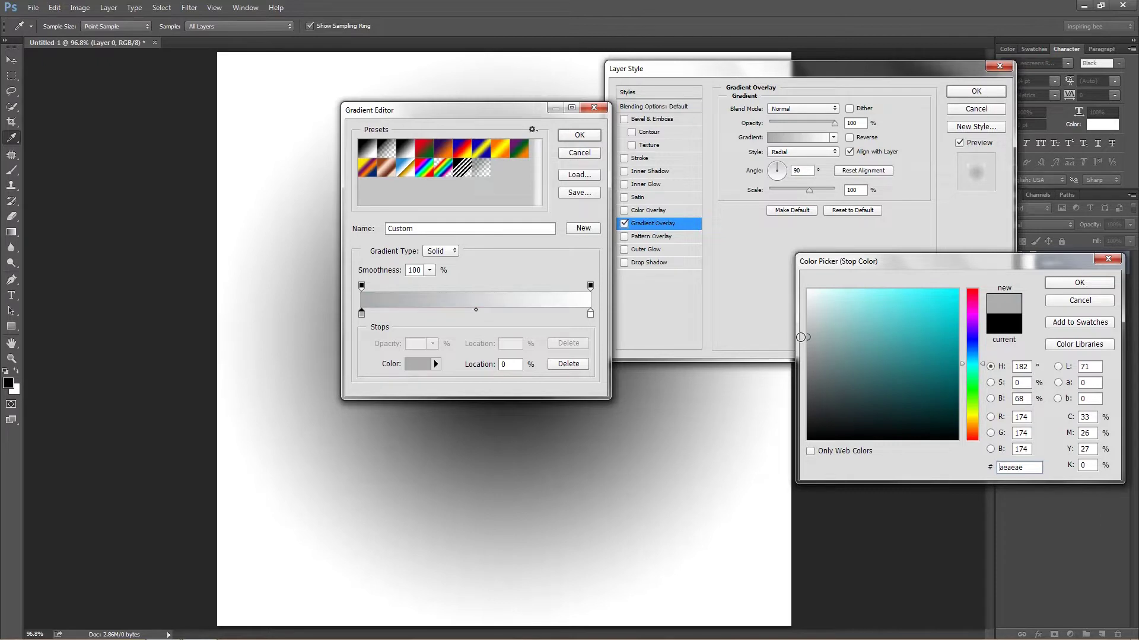
{"action": "left_click", "coordinate": [1059, 283]}
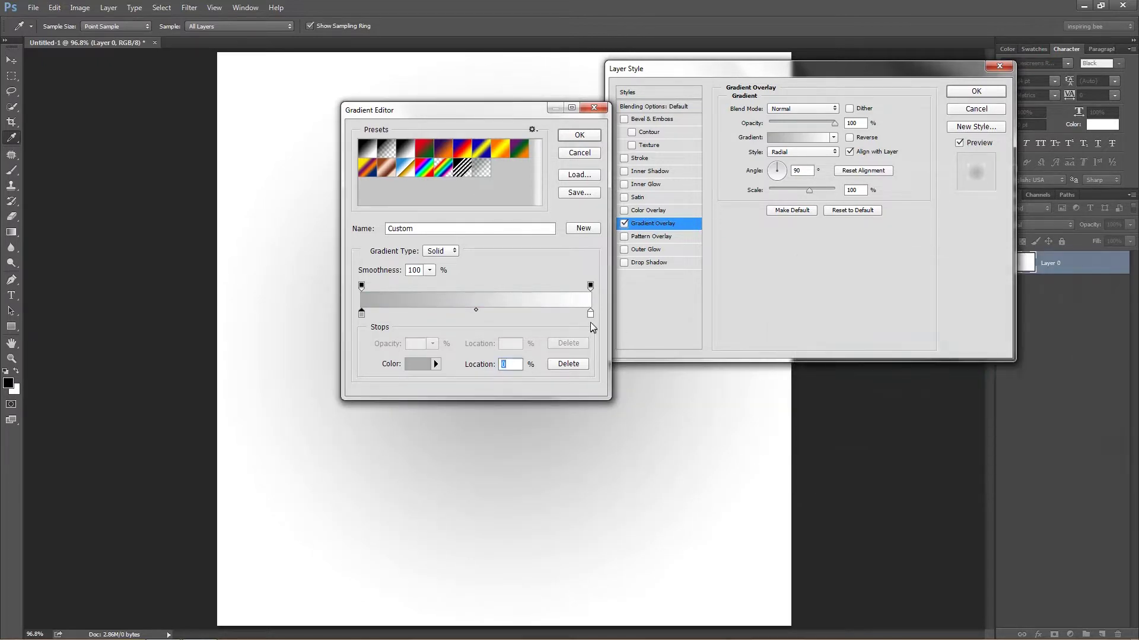
Change the gradient's ending white color stop to darker grey #878787 and apply the layer style.
{"action": "left_click", "coordinate": [590, 313]}
{"action": "left_click", "coordinate": [418, 366]}
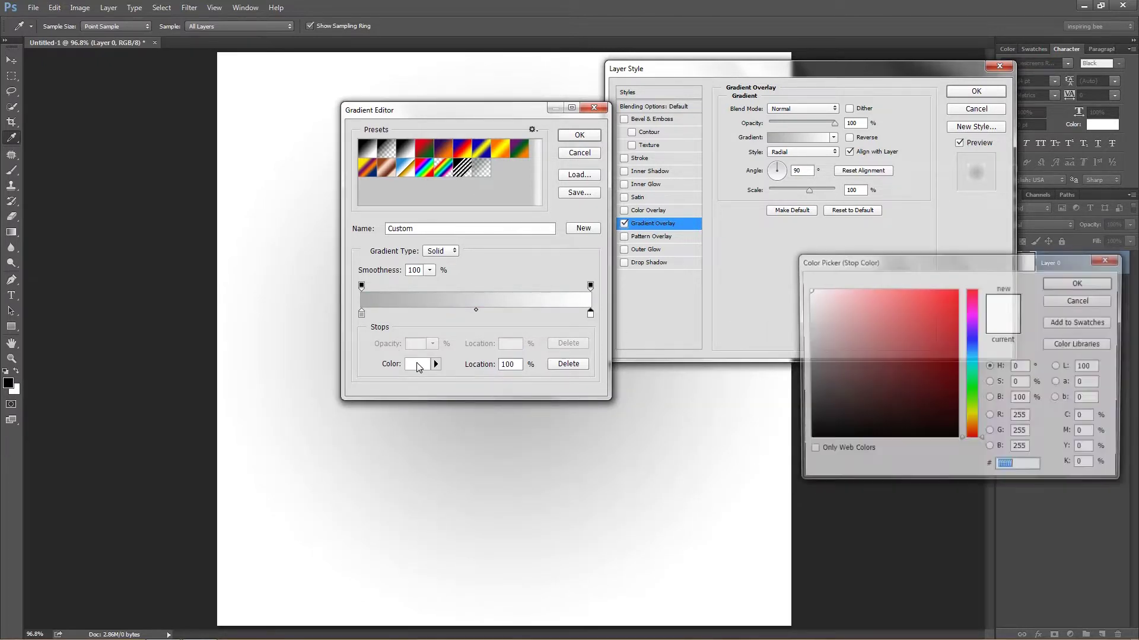
{"action": "left_click", "coordinate": [808, 353]}
{"action": "left_click_drag", "start_coordinate": [805, 354], "coordinate": [803, 361]}
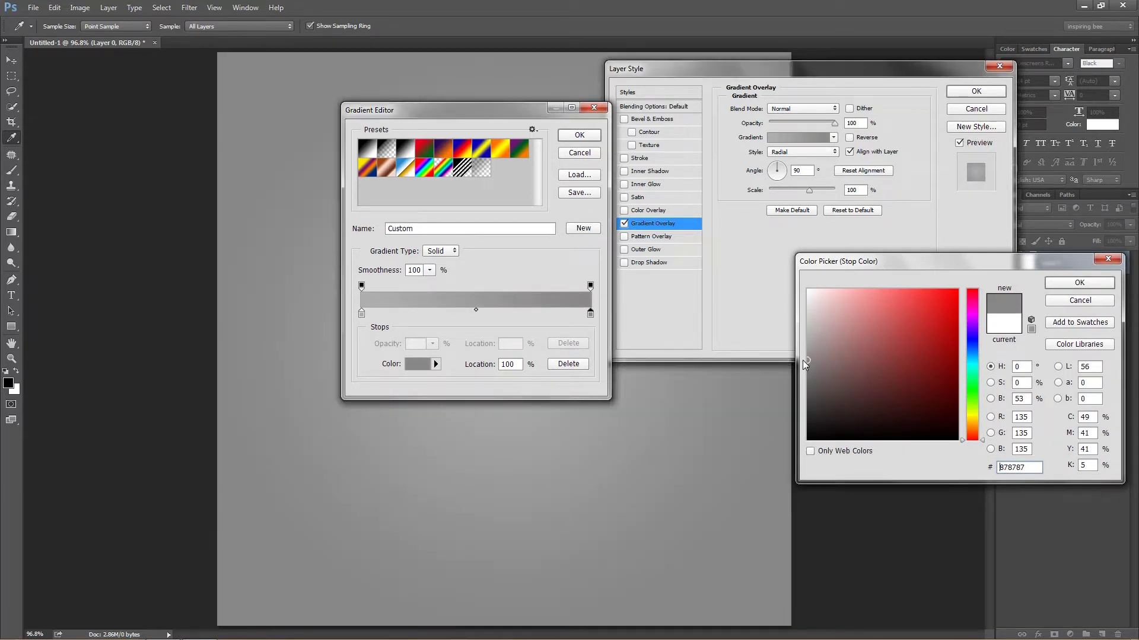
{"action": "left_click_drag", "start_coordinate": [806, 361], "coordinate": [809, 362]}
{"action": "left_click", "coordinate": [1068, 285]}
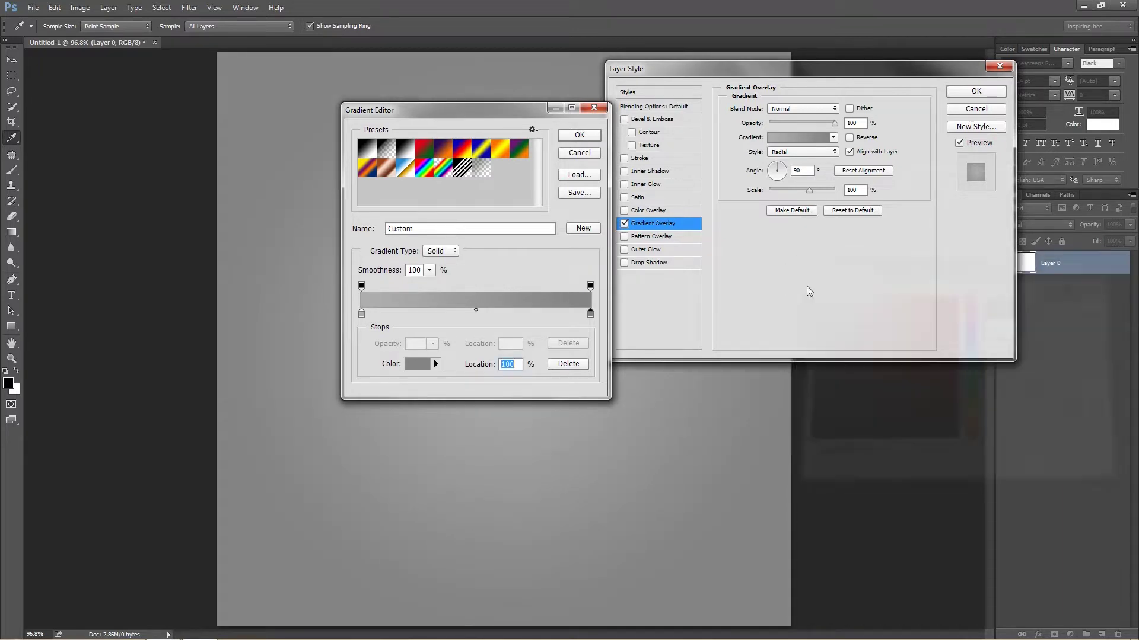
{"action": "left_click", "coordinate": [574, 137]}
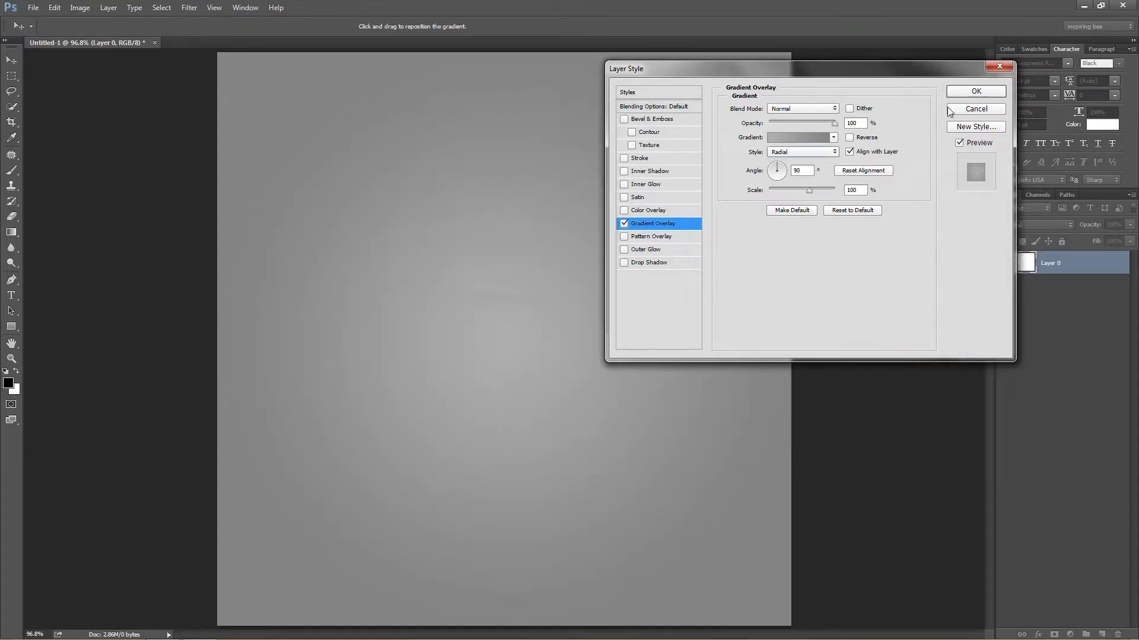
{"action": "left_click", "coordinate": [973, 92]}
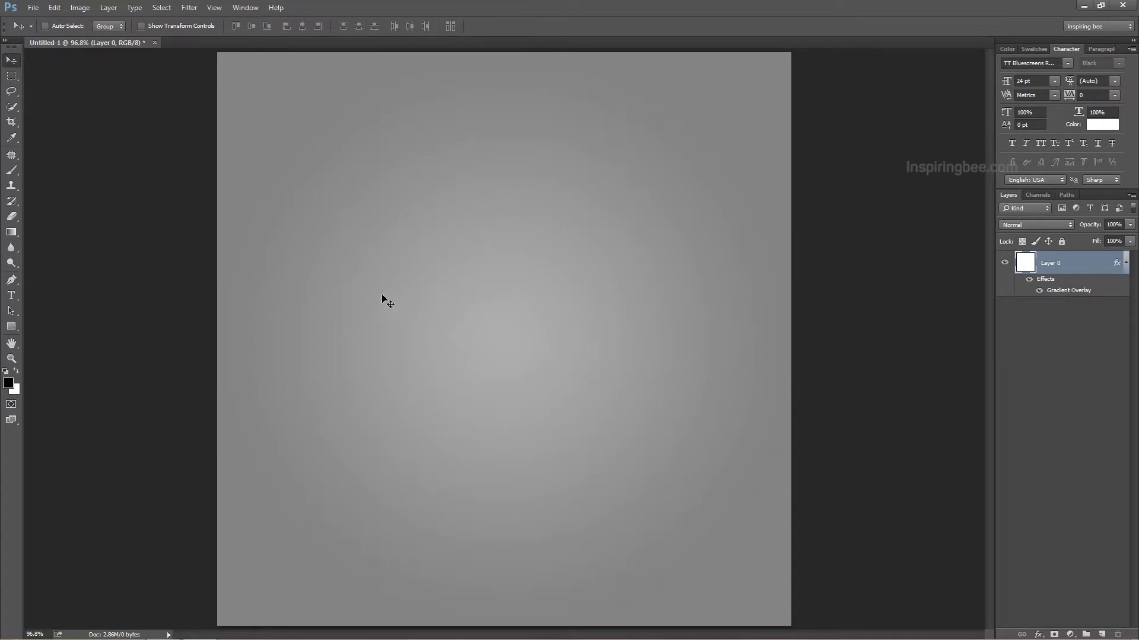
Place Cross Line_PNGdrive as a linked image covering the whole canvas at its default placement.
{"action": "left_click", "coordinate": [33, 10]}
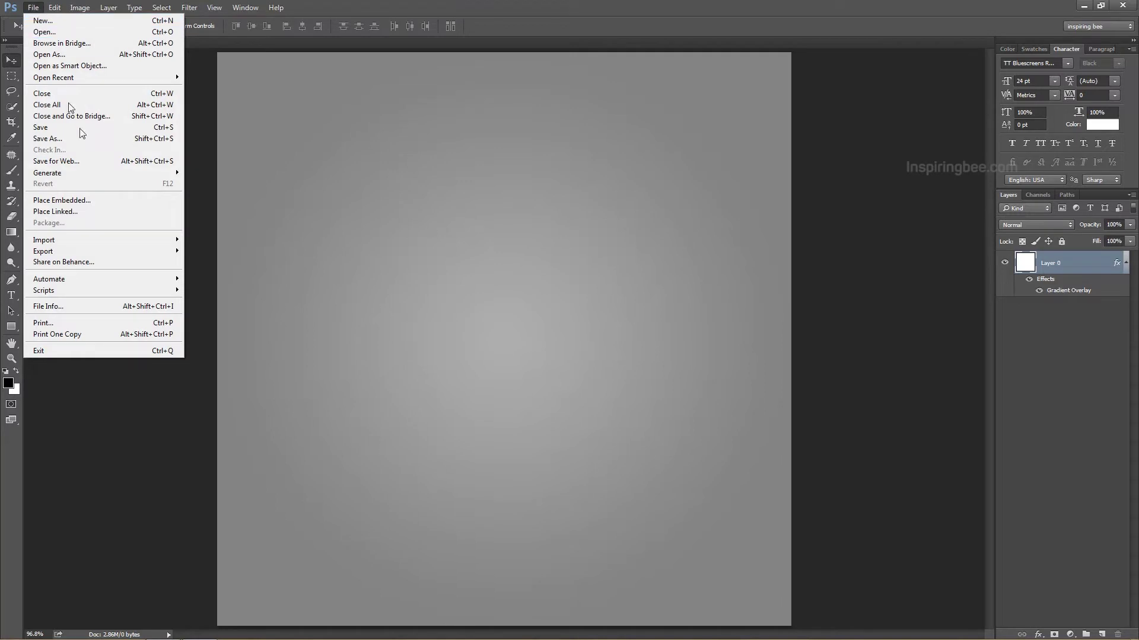
{"action": "left_click", "coordinate": [63, 211]}
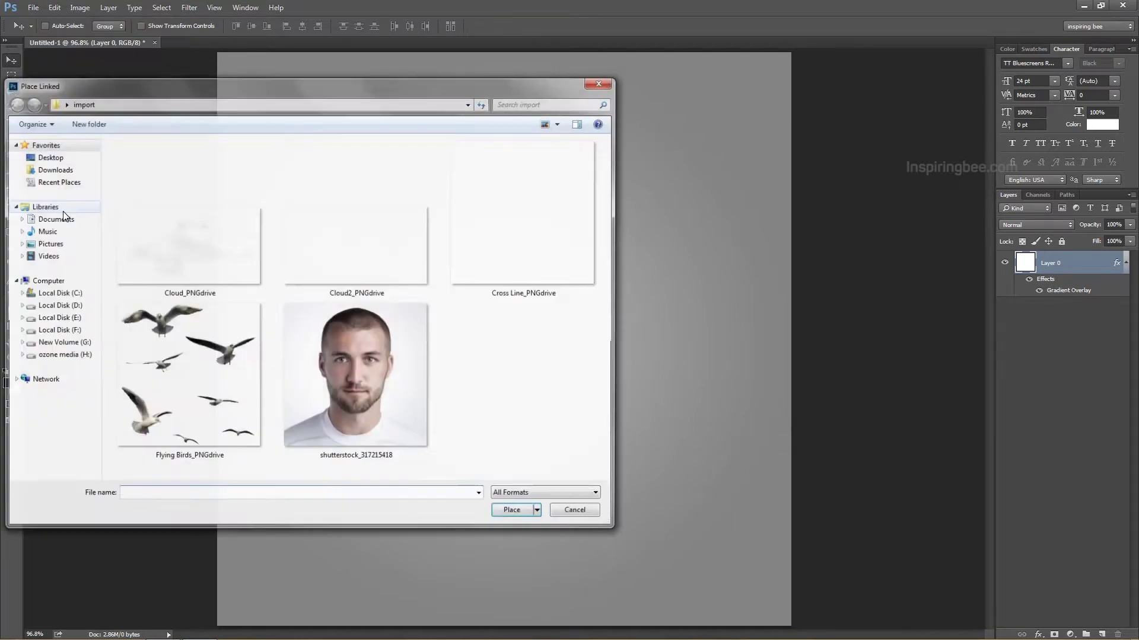
{"action": "left_click", "coordinate": [536, 266]}
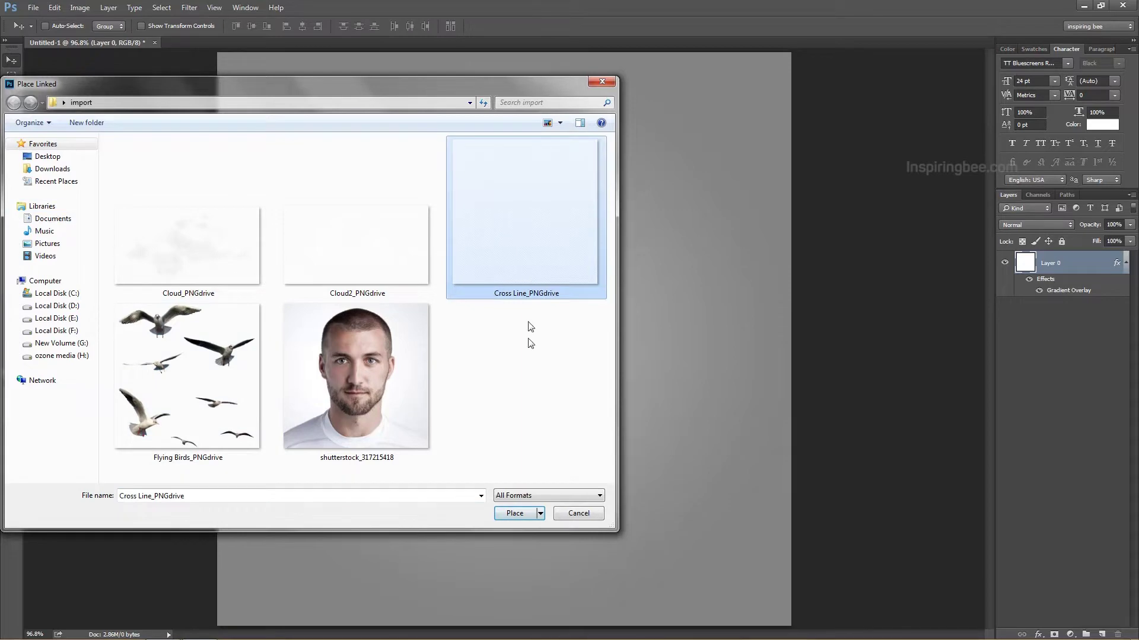
{"action": "left_click", "coordinate": [514, 512]}
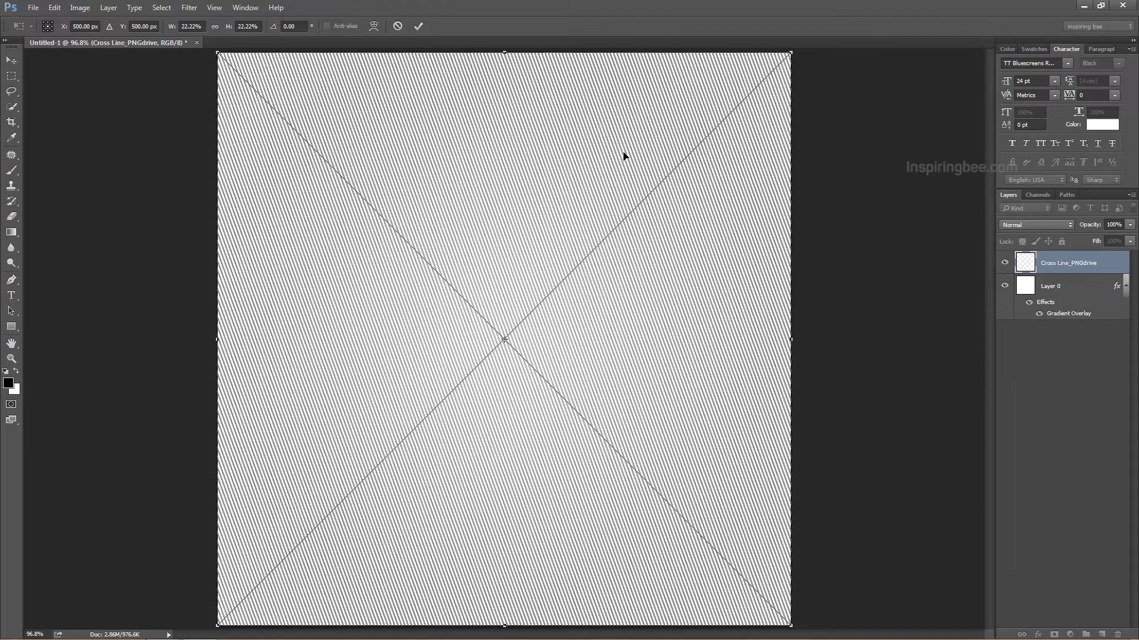
{"action": "left_click", "coordinate": [418, 27]}
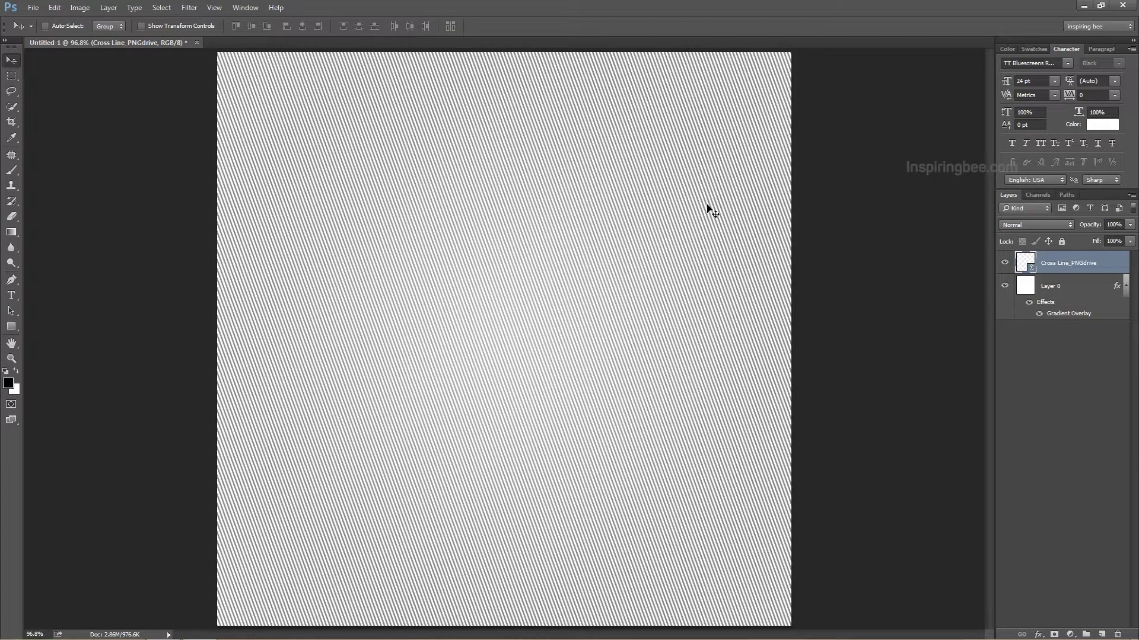
Set the Cross Line_PNGdrive layer's blend mode to Soft Light and its opacity to 50%.
{"action": "left_click", "coordinate": [1030, 225]}
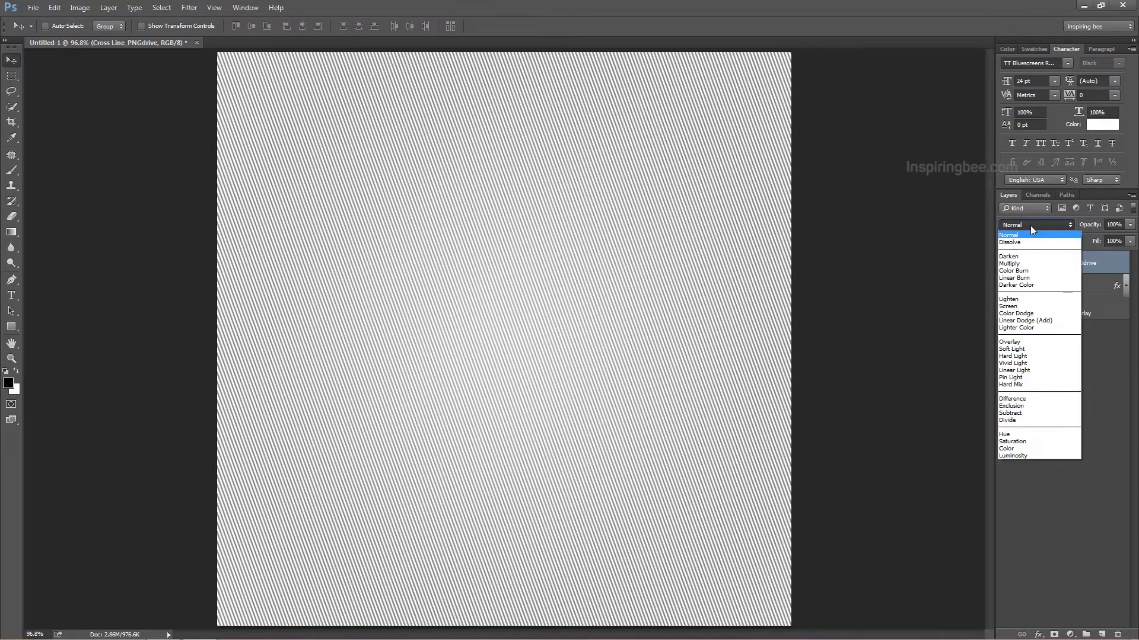
{"action": "left_click", "coordinate": [1037, 349]}
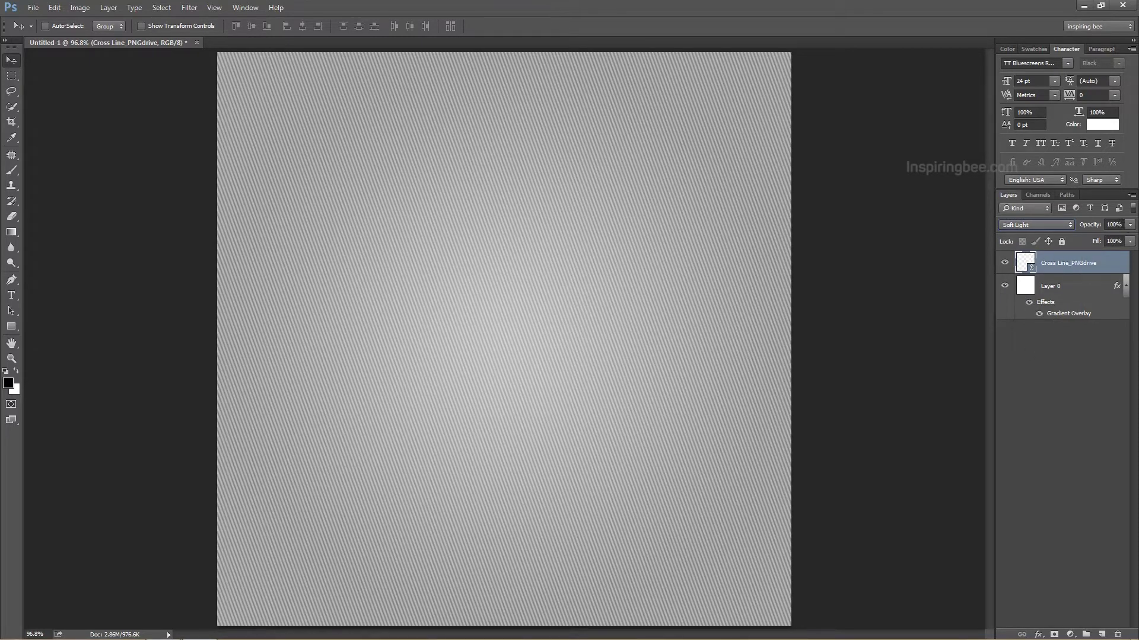
{"action": "left_click", "coordinate": [1113, 225]}
{"action": "type", "text": "50"}
{"action": "key", "text": "Return"}
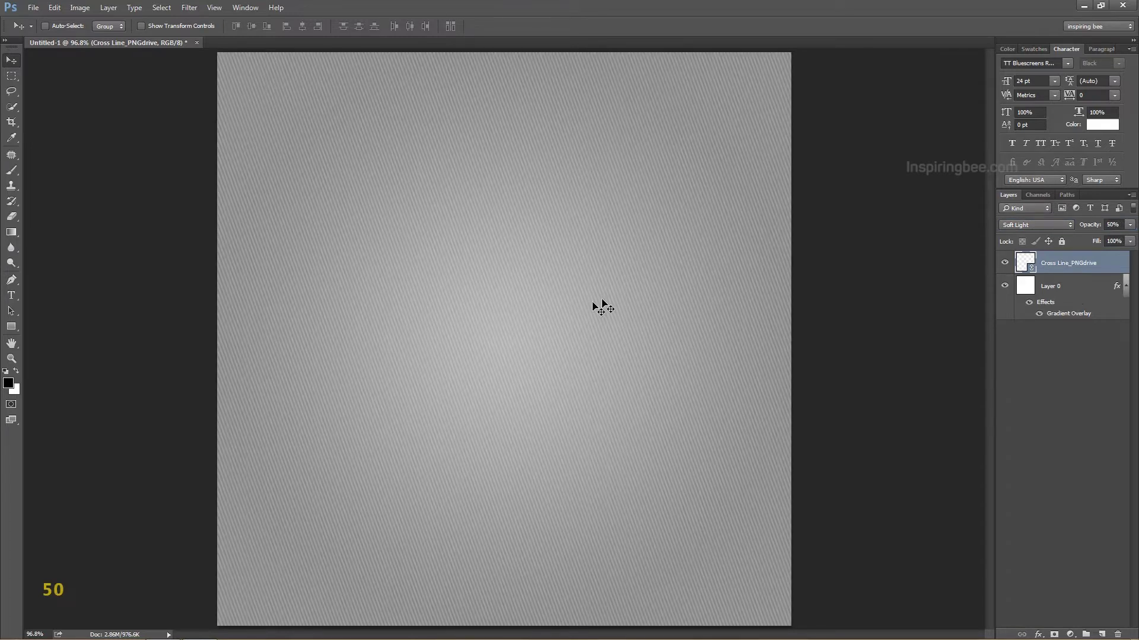
Place the shutterstock_317215418 portrait as a linked image covering the whole canvas at its default placement.
{"action": "left_click", "coordinate": [33, 9]}
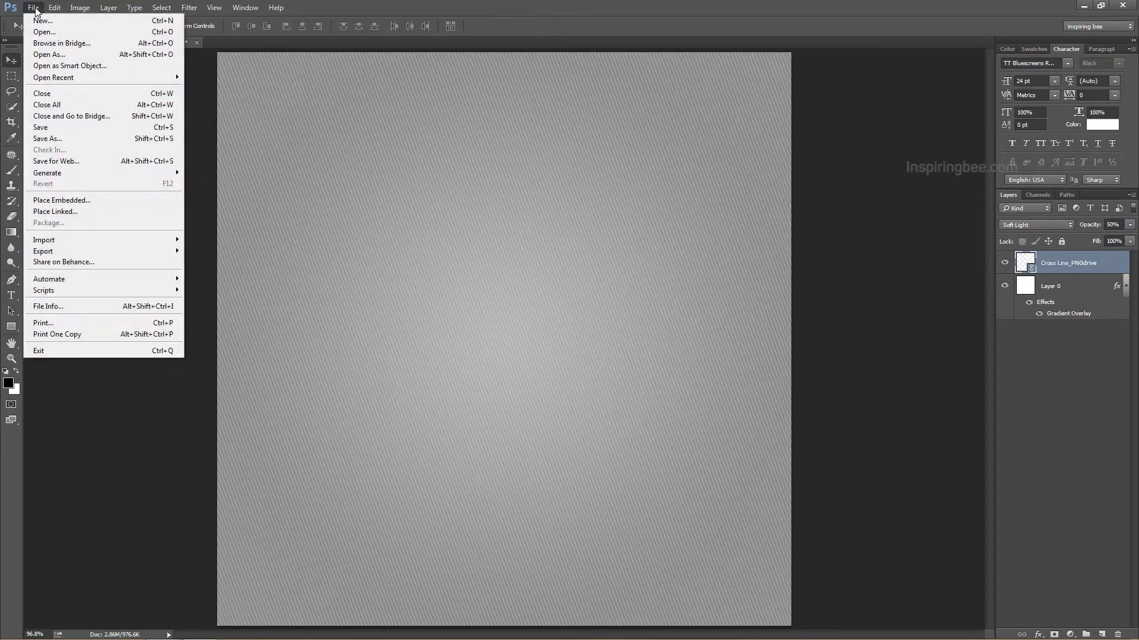
{"action": "left_click", "coordinate": [76, 211]}
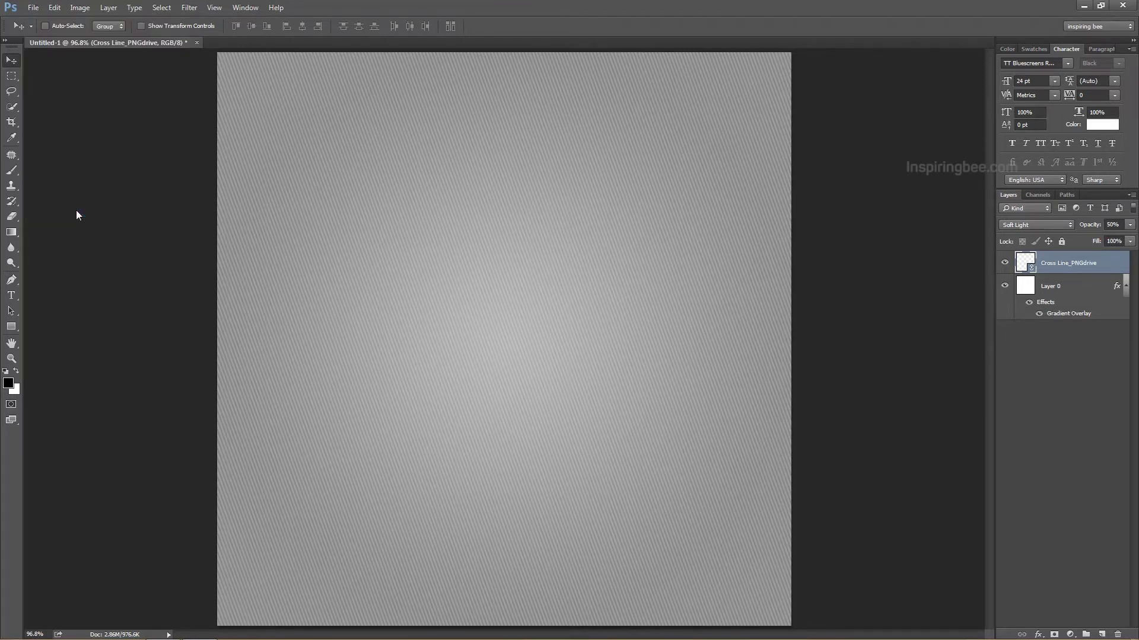
{"action": "left_click", "coordinate": [357, 383]}
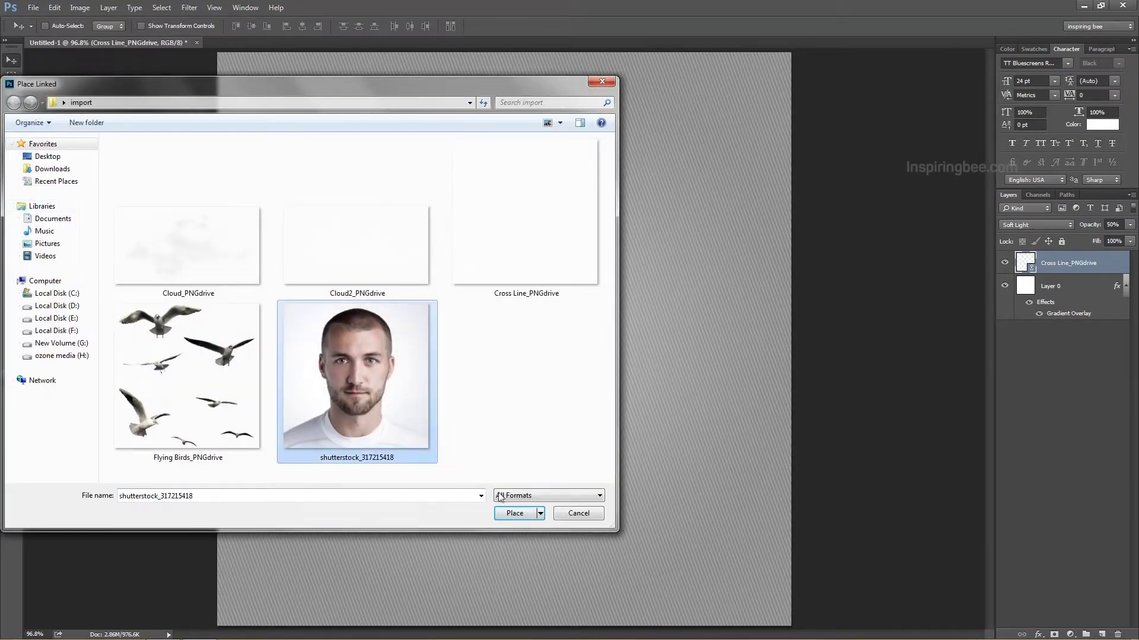
{"action": "left_click", "coordinate": [511, 513]}
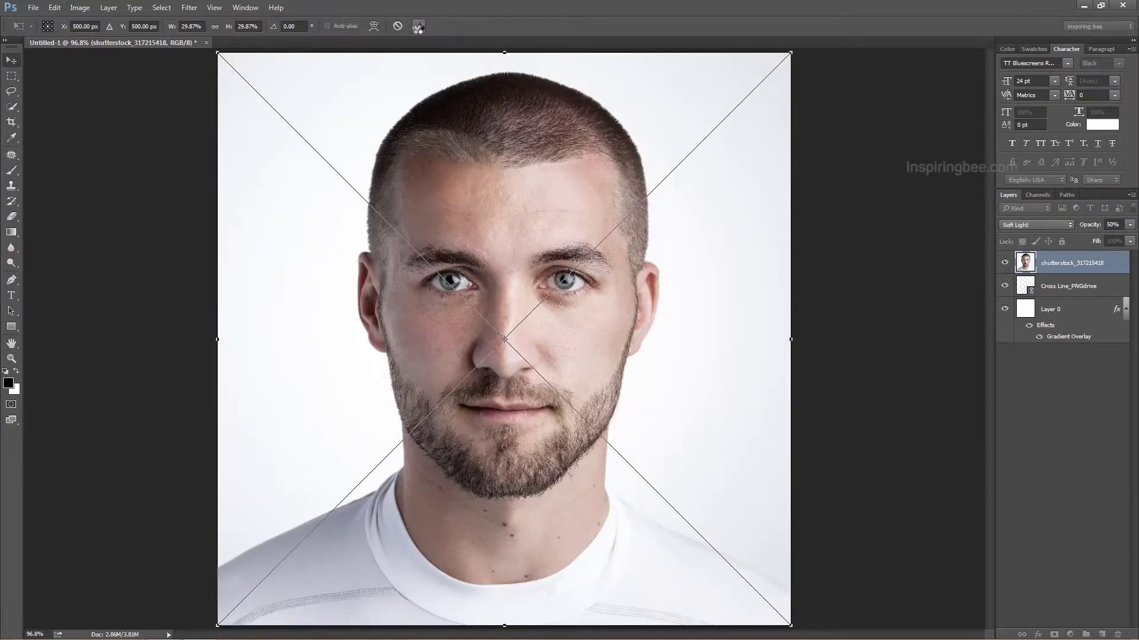
{"action": "left_click", "coordinate": [419, 26]}
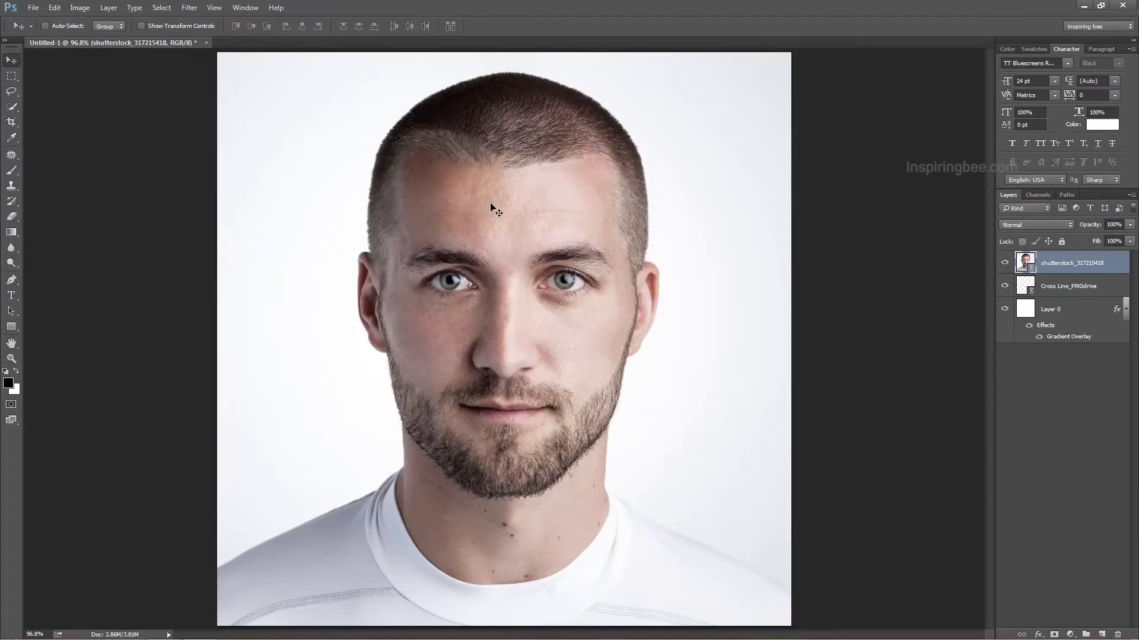
Select the man's head with the Quick Selection tool at brush size 45, including hair, ears and beard but excluding the neck.
{"action": "left_click", "coordinate": [13, 107]}
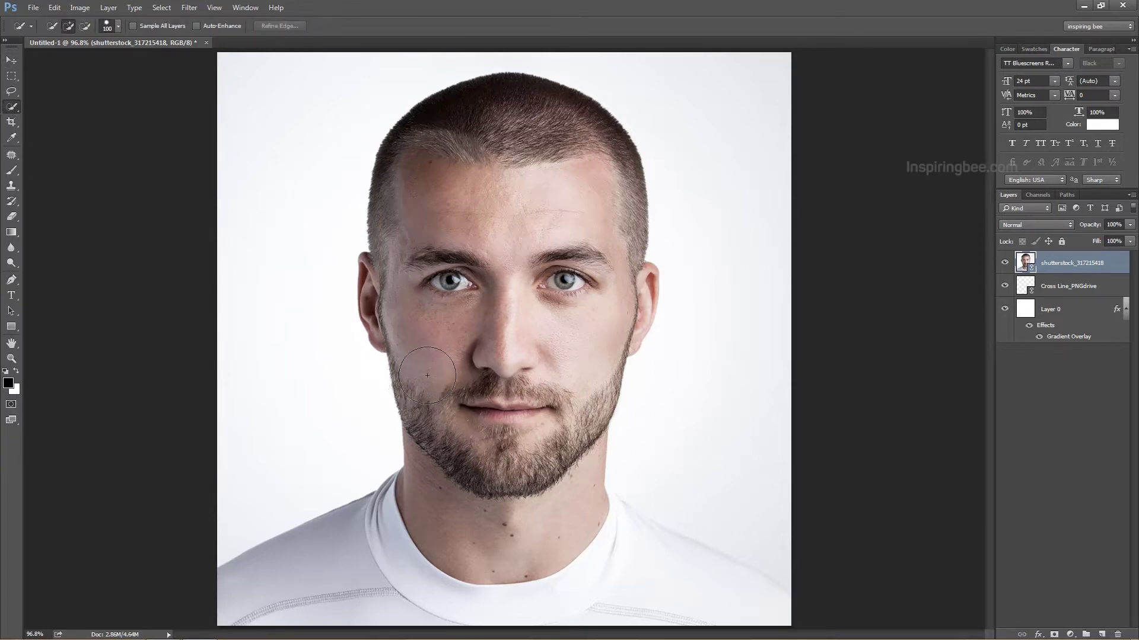
{"action": "key", "text": "bracketleft"}
{"action": "key", "text": "bracketleft"}
{"action": "key", "text": "bracketleft"}
{"action": "key", "text": "bracketleft"}
{"action": "key", "text": "bracketleft"}
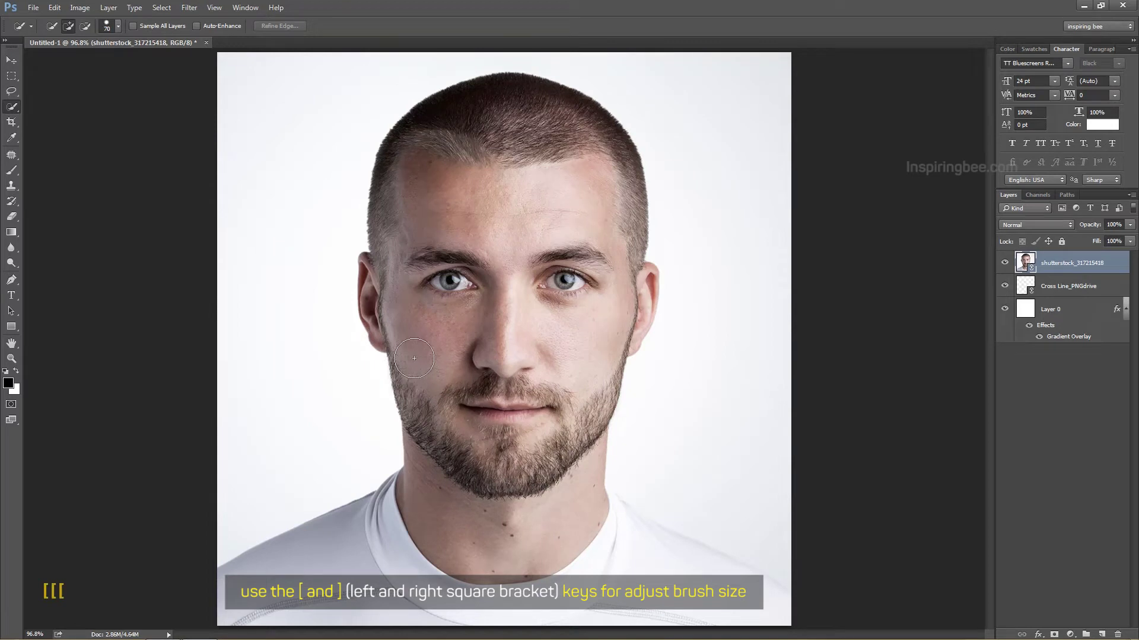
{"action": "key", "text": "bracketleft"}
{"action": "mouse_move", "coordinate": [411, 364]}
{"action": "left_mouse_down"}
{"action": "mouse_move", "coordinate": [418, 388]}
{"action": "mouse_move", "coordinate": [415, 299]}
{"action": "mouse_move", "coordinate": [440, 249]}
{"action": "mouse_move", "coordinate": [503, 186]}
{"action": "mouse_move", "coordinate": [549, 213]}
{"action": "mouse_move", "coordinate": [549, 350]}
{"action": "mouse_move", "coordinate": [532, 403]}
{"action": "mouse_move", "coordinate": [466, 436]}
{"action": "mouse_move", "coordinate": [451, 409]}
{"action": "mouse_move", "coordinate": [492, 415]}
{"action": "mouse_move", "coordinate": [625, 279]}
{"action": "mouse_move", "coordinate": [640, 290]}
{"action": "mouse_move", "coordinate": [561, 313]}
{"action": "left_mouse_up"}
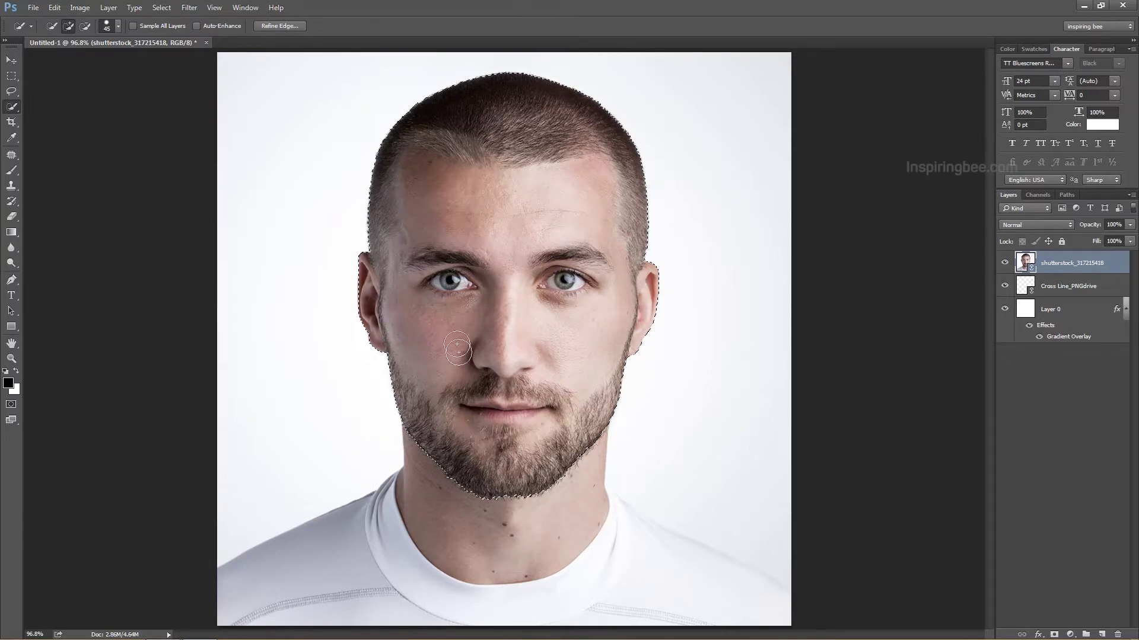
Refine the head selection's edge with Smart Radius on, radius 1.7 px, smooth 15, feather 1.4 px and contrast 19%.
{"action": "left_click", "coordinate": [21, 61]}
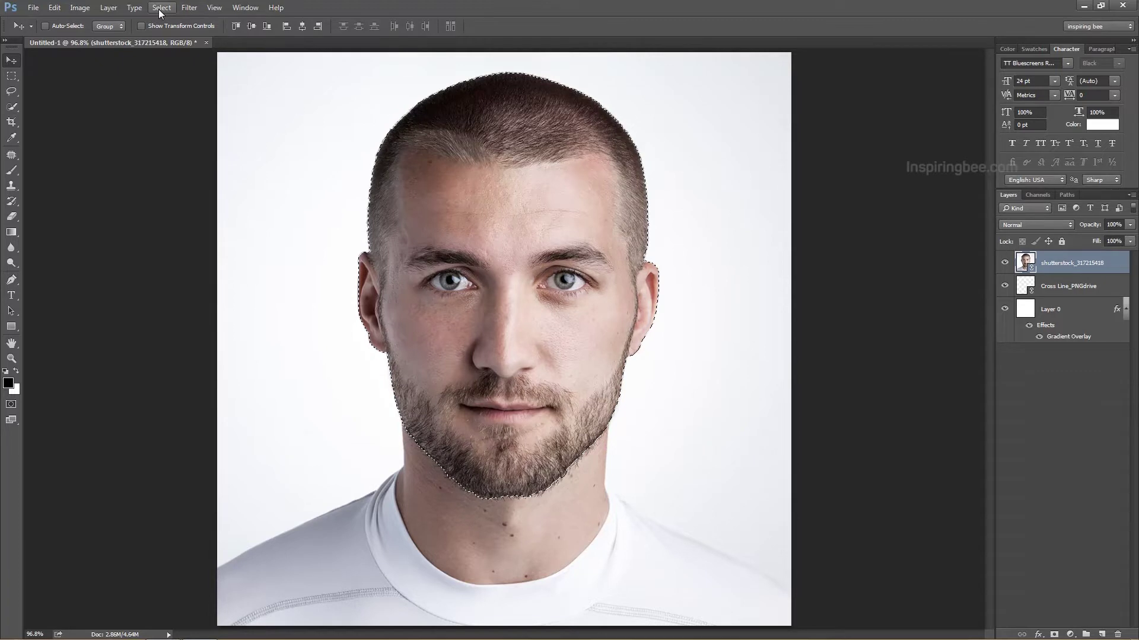
{"action": "left_click", "coordinate": [160, 8]}
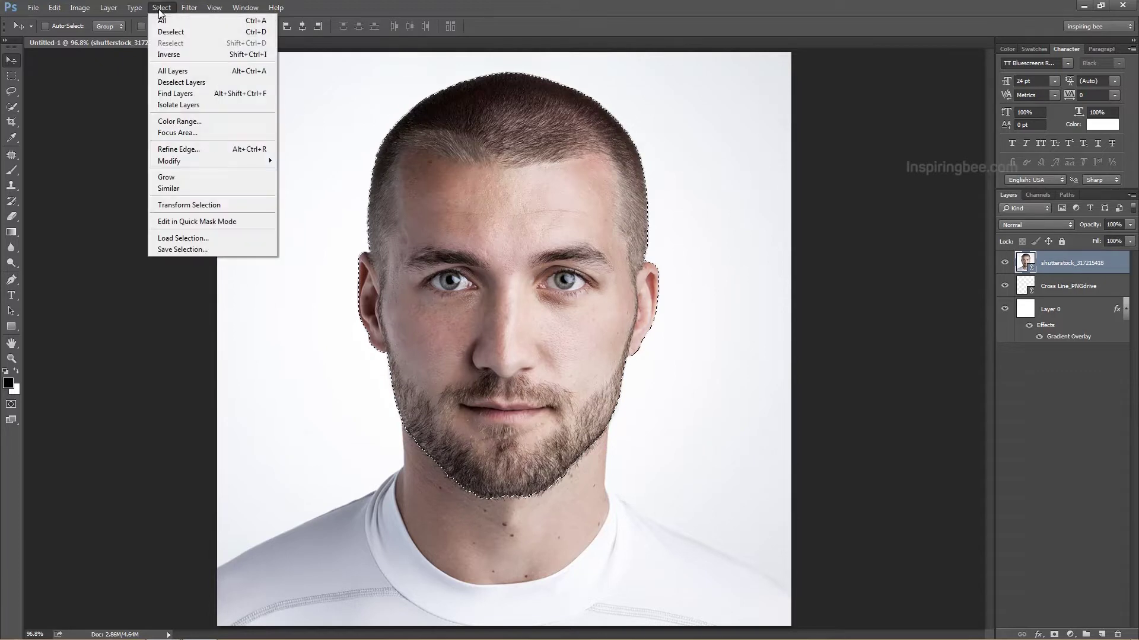
{"action": "left_click", "coordinate": [194, 148]}
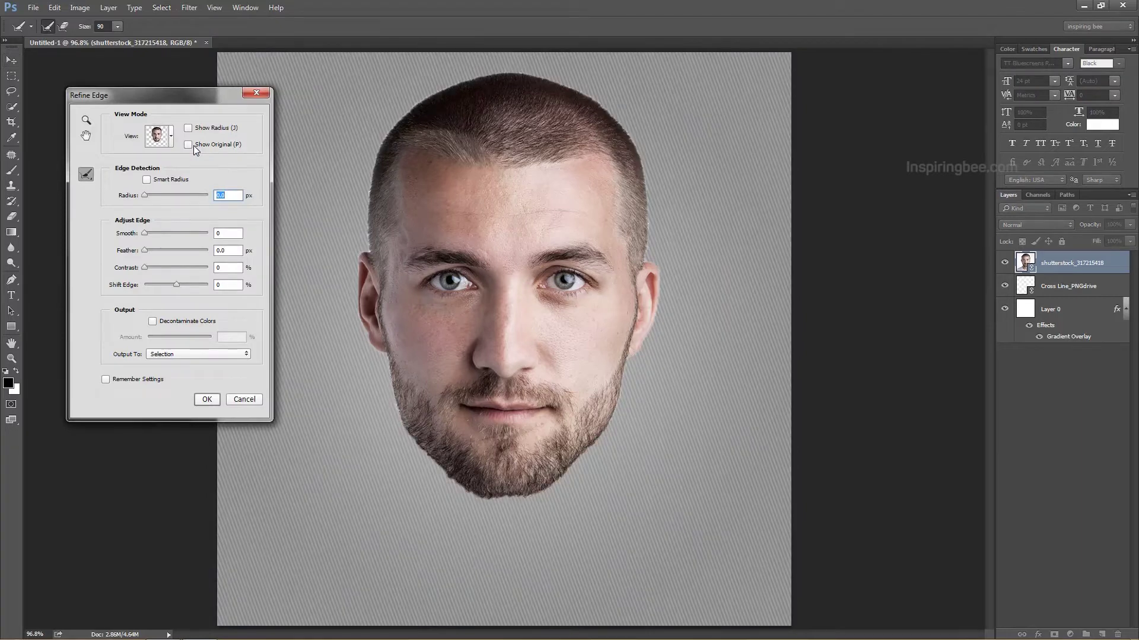
{"action": "left_click", "coordinate": [148, 194]}
{"action": "left_click_drag", "start_coordinate": [148, 194], "coordinate": [151, 193]}
{"action": "left_click", "coordinate": [146, 179]}
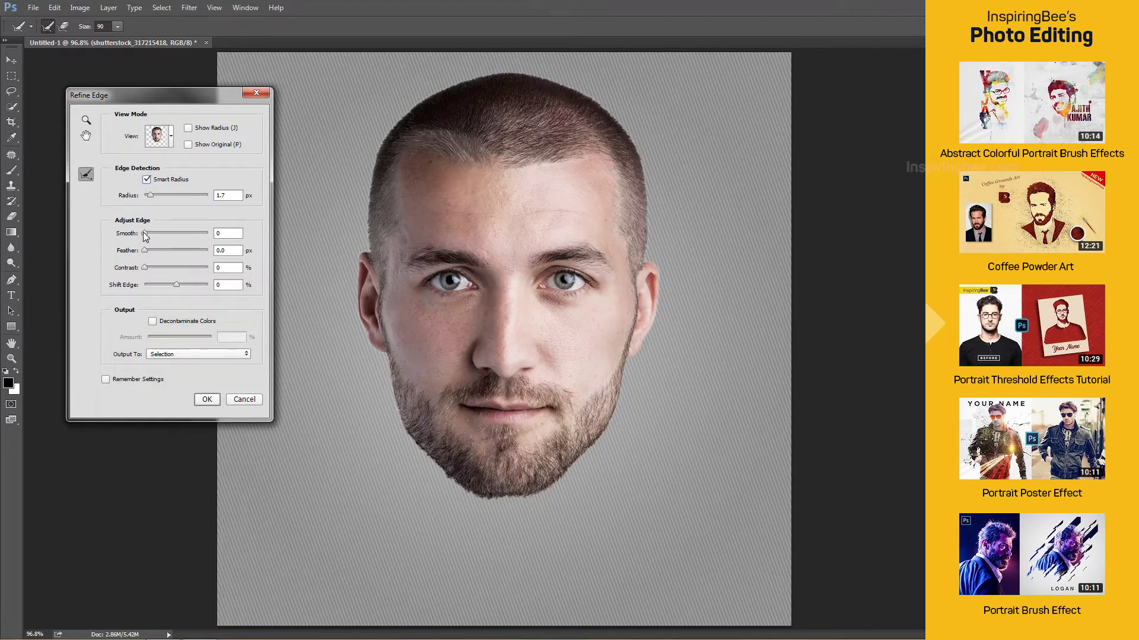
{"action": "mouse_move", "coordinate": [148, 254]}
{"action": "left_mouse_down"}
{"action": "mouse_move", "coordinate": [156, 272]}
{"action": "mouse_move", "coordinate": [154, 232]}
{"action": "left_mouse_up"}
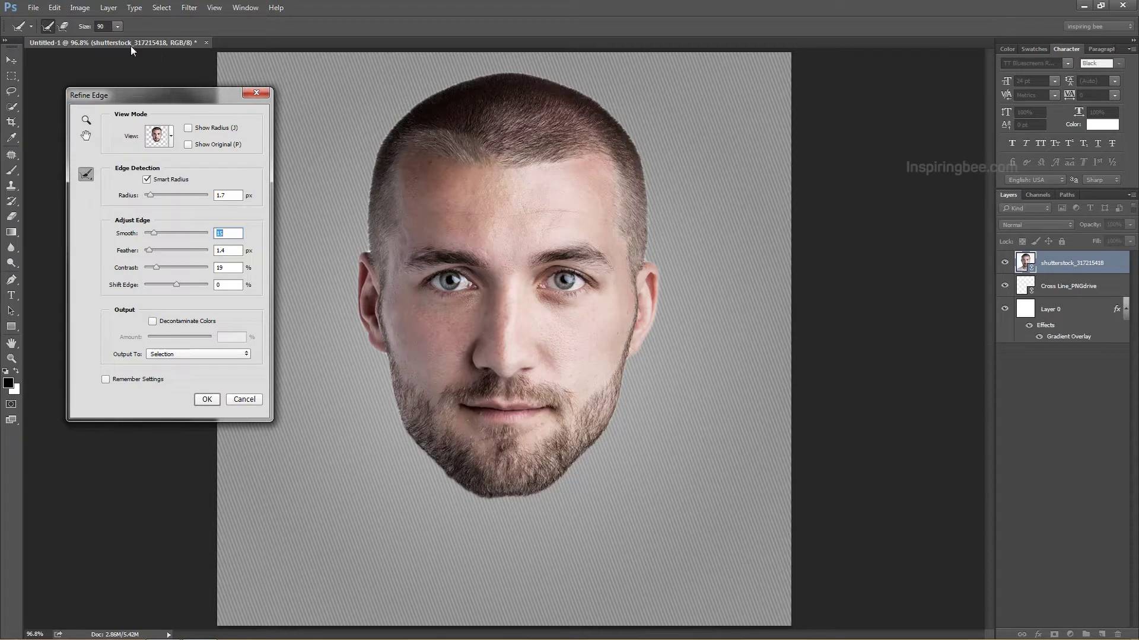
Refine the head's outline around the jaw and ears with the refine radius brush at size 35.
{"action": "left_click", "coordinate": [117, 26]}
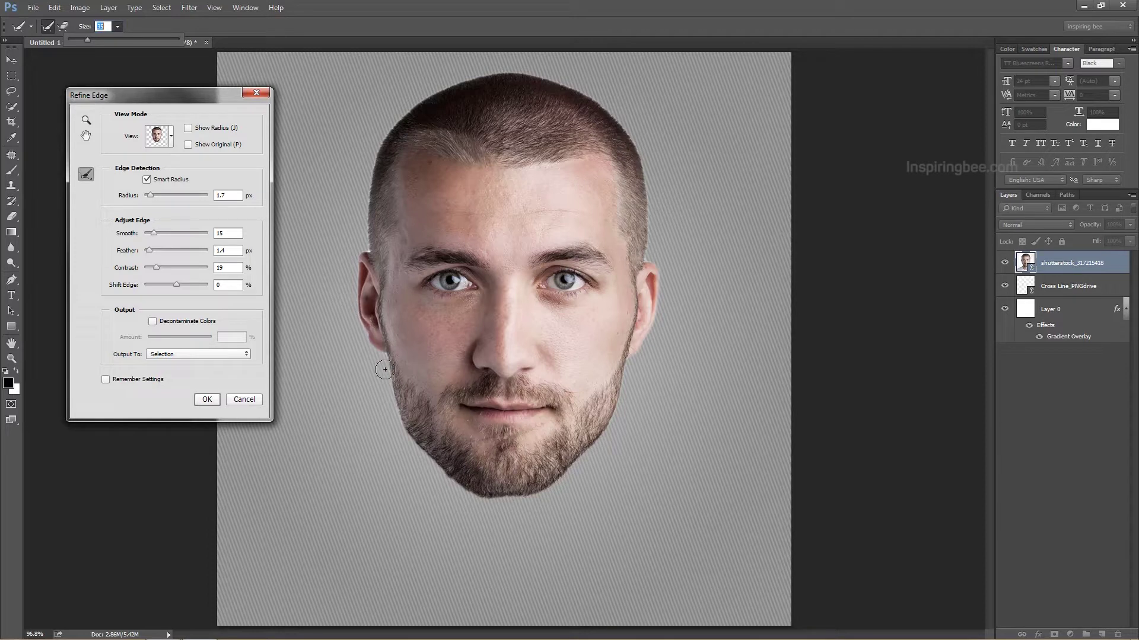
{"action": "mouse_move", "coordinate": [384, 350]}
{"action": "left_mouse_down"}
{"action": "mouse_move", "coordinate": [399, 417]}
{"action": "mouse_move", "coordinate": [422, 446]}
{"action": "mouse_move", "coordinate": [463, 487]}
{"action": "mouse_move", "coordinate": [506, 499]}
{"action": "mouse_move", "coordinate": [571, 476]}
{"action": "mouse_move", "coordinate": [605, 436]}
{"action": "mouse_move", "coordinate": [646, 367]}
{"action": "left_mouse_up"}
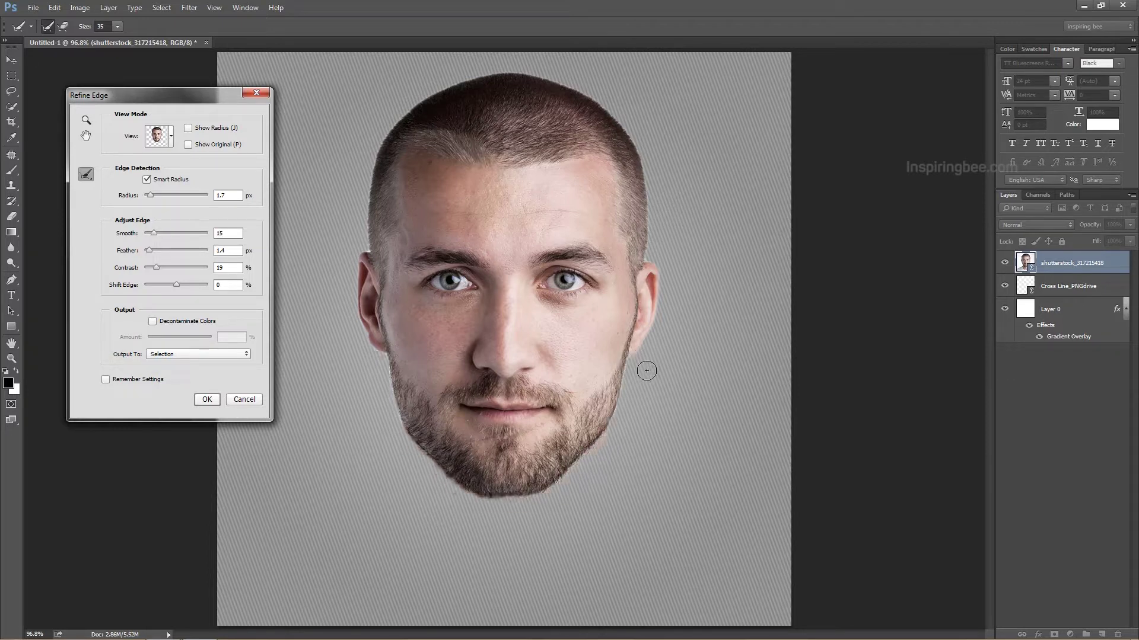
{"action": "mouse_move", "coordinate": [370, 252]}
{"action": "left_mouse_down"}
{"action": "mouse_move", "coordinate": [376, 172]}
{"action": "mouse_move", "coordinate": [406, 117]}
{"action": "mouse_move", "coordinate": [476, 76]}
{"action": "mouse_move", "coordinate": [521, 73]}
{"action": "mouse_move", "coordinate": [568, 83]}
{"action": "mouse_move", "coordinate": [626, 129]}
{"action": "mouse_move", "coordinate": [654, 217]}
{"action": "mouse_move", "coordinate": [646, 261]}
{"action": "left_mouse_up"}
Set the refined edge's radius to 4.4 px, smooth to 21, contrast to 44% and shift edge to -7%.
{"action": "left_click_drag", "start_coordinate": [155, 194], "coordinate": [158, 194]}
{"action": "left_click_drag", "start_coordinate": [156, 267], "coordinate": [161, 267]}
{"action": "left_click_drag", "start_coordinate": [154, 233], "coordinate": [158, 233]}
{"action": "mouse_move", "coordinate": [176, 285]}
{"action": "left_mouse_down"}
{"action": "mouse_move", "coordinate": [165, 288]}
{"action": "mouse_move", "coordinate": [176, 288]}
{"action": "left_mouse_up"}
Output the refined head selection as a layer mask and nudge the cut-out head slightly down.
{"action": "left_click", "coordinate": [177, 354]}
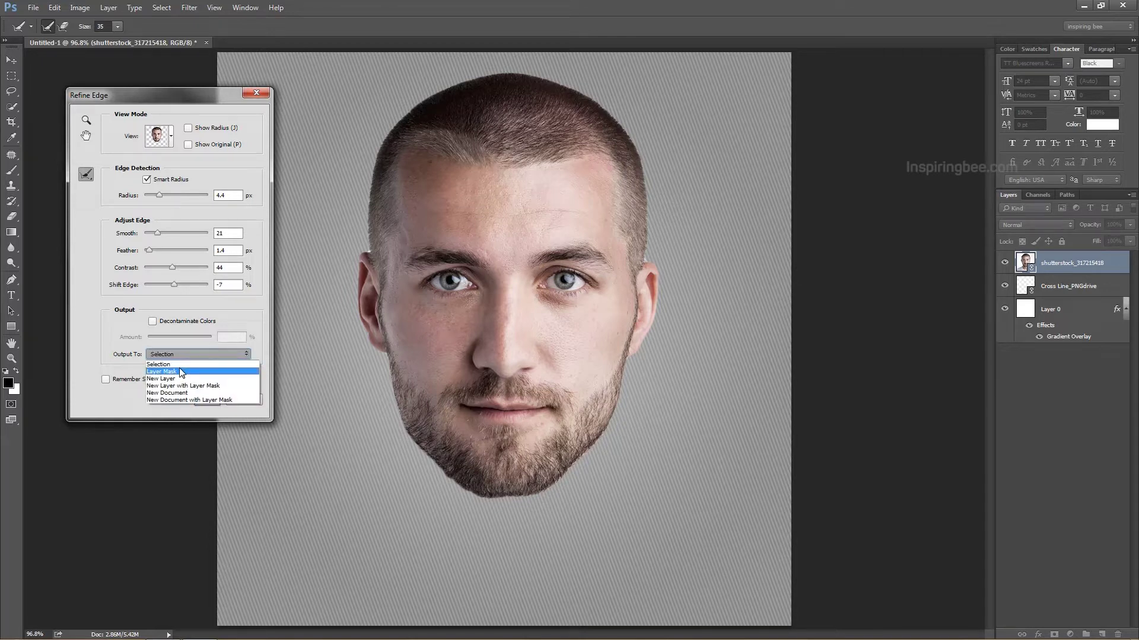
{"action": "left_click", "coordinate": [181, 372]}
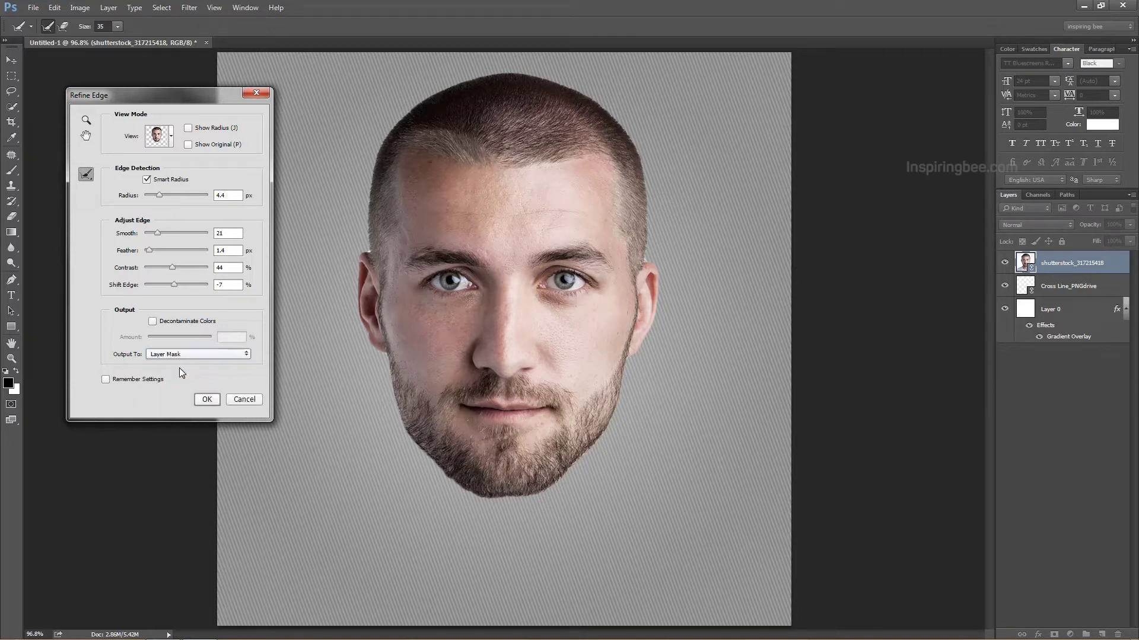
{"action": "left_click", "coordinate": [208, 399]}
{"action": "key", "text": "v"}
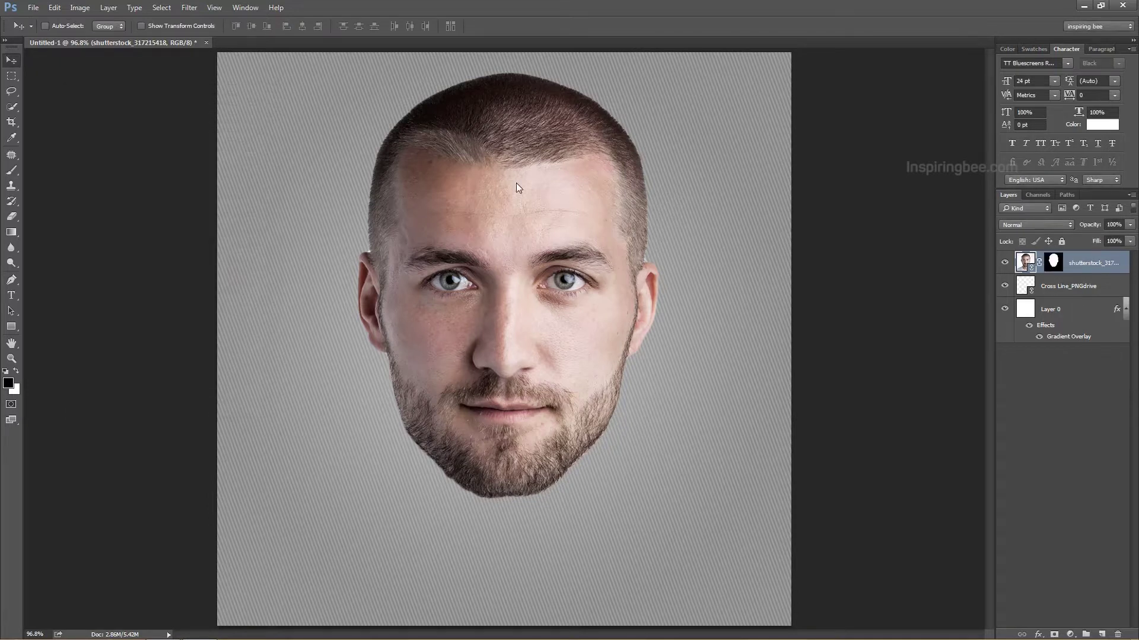
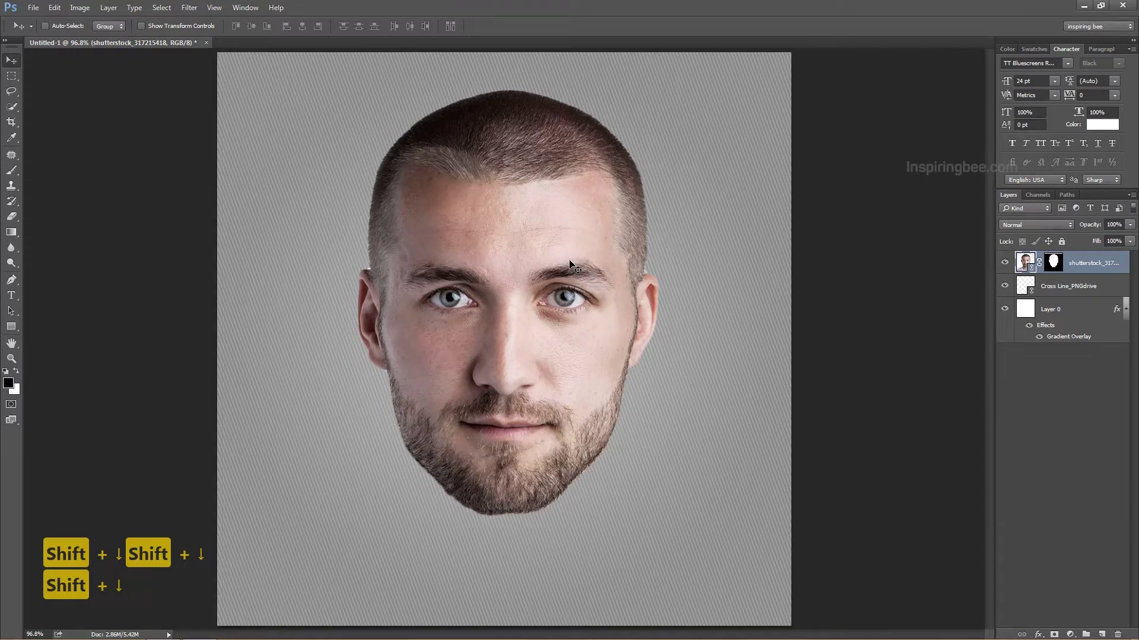
Make a rectangular selection about 3.86 by 1.32 cm across the lower face around the mouth, and show the rulers.
{"action": "left_click", "coordinate": [11, 76]}
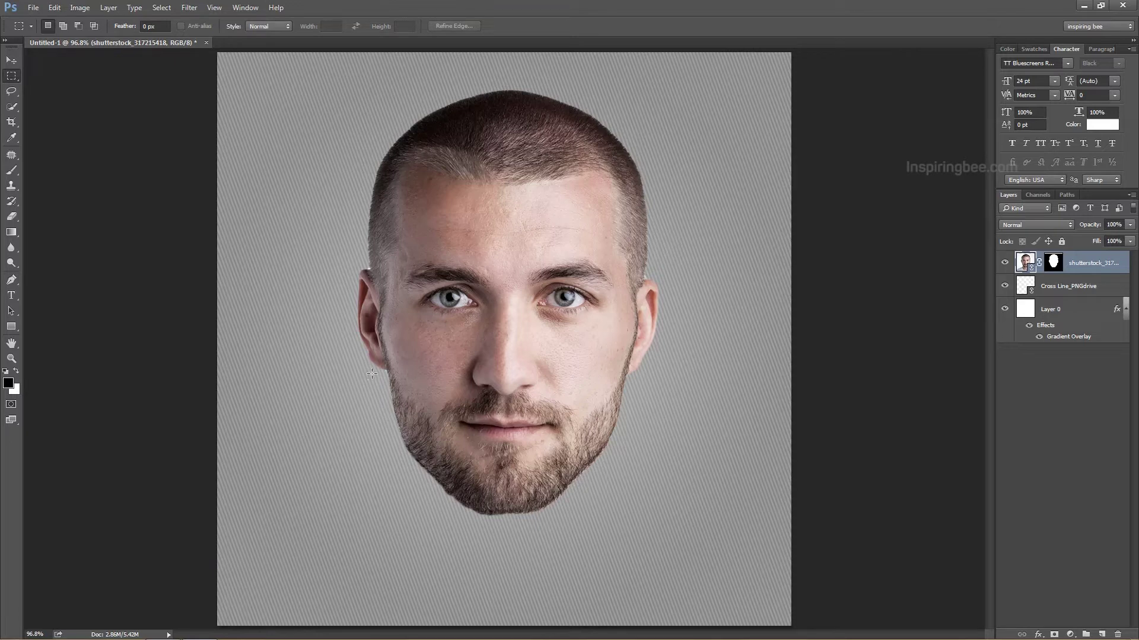
{"action": "left_click_drag", "start_coordinate": [374, 373], "coordinate": [635, 461]}
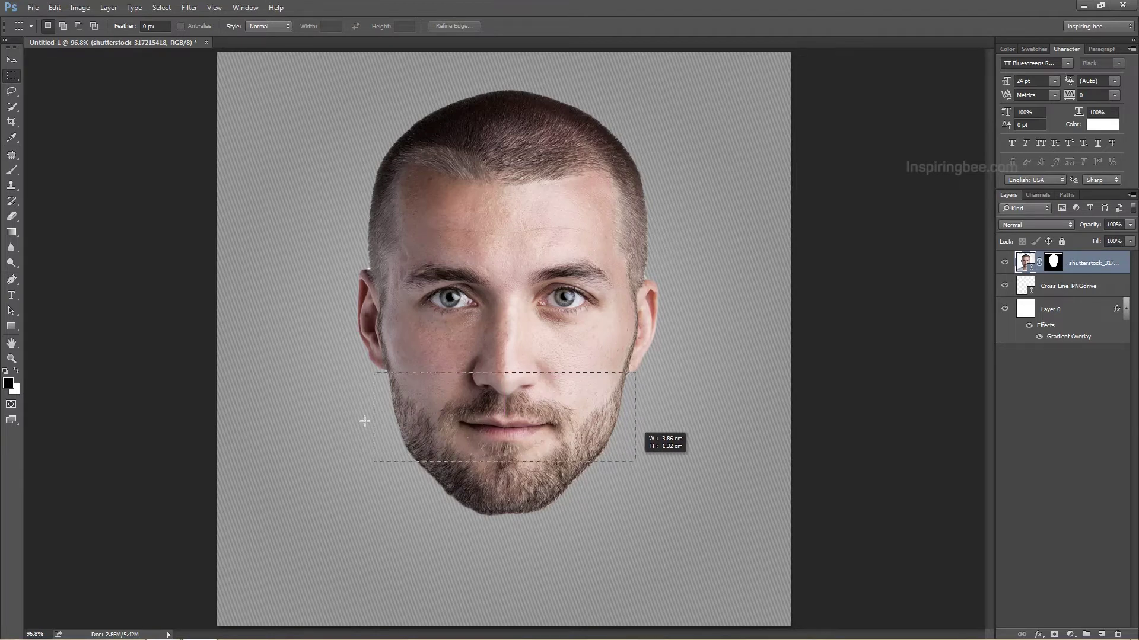
{"action": "key", "text": "ctrl+r"}
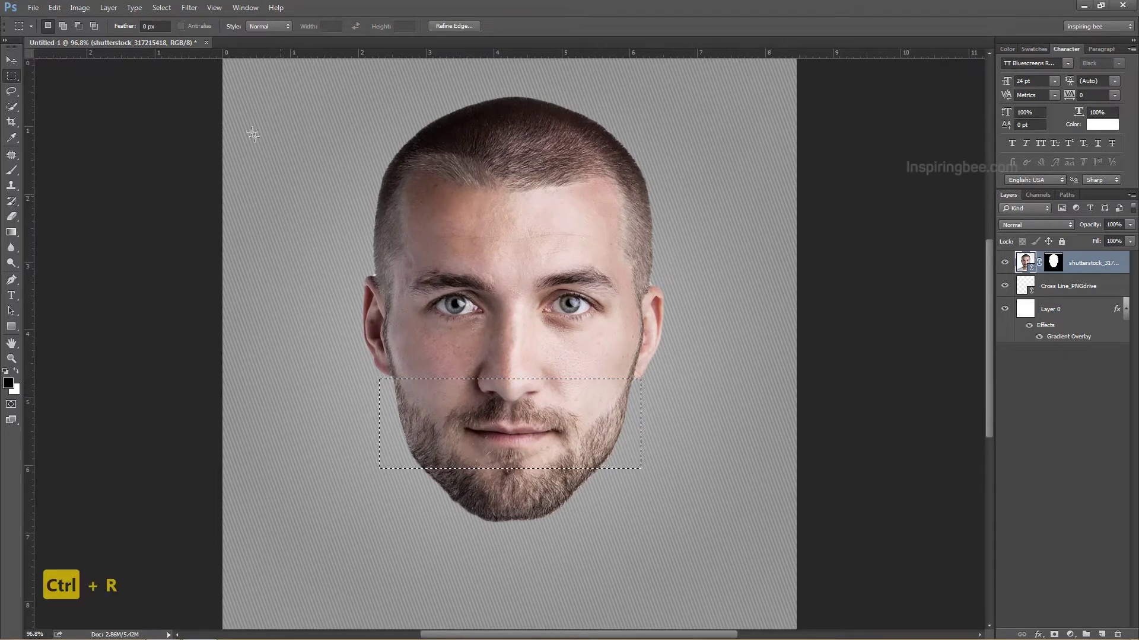
Place horizontal guides along the upper and lower edges of the rectangular selection, then deselect it.
{"action": "left_click_drag", "start_coordinate": [217, 58], "coordinate": [464, 379]}
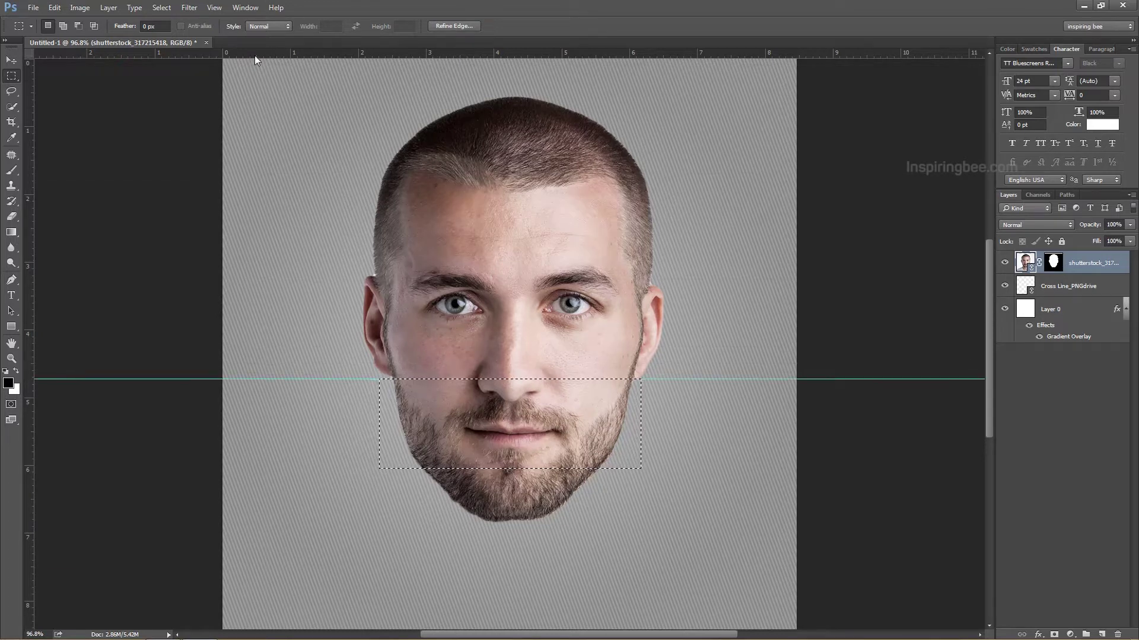
{"action": "left_click_drag", "start_coordinate": [256, 57], "coordinate": [444, 469]}
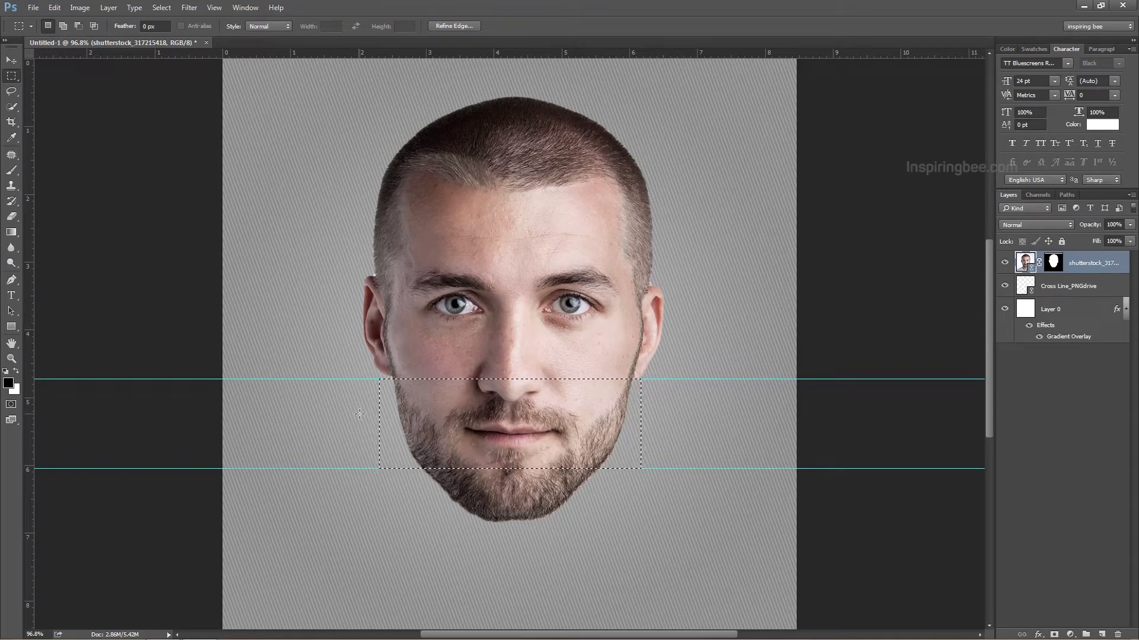
{"action": "key", "text": "ctrl+d"}
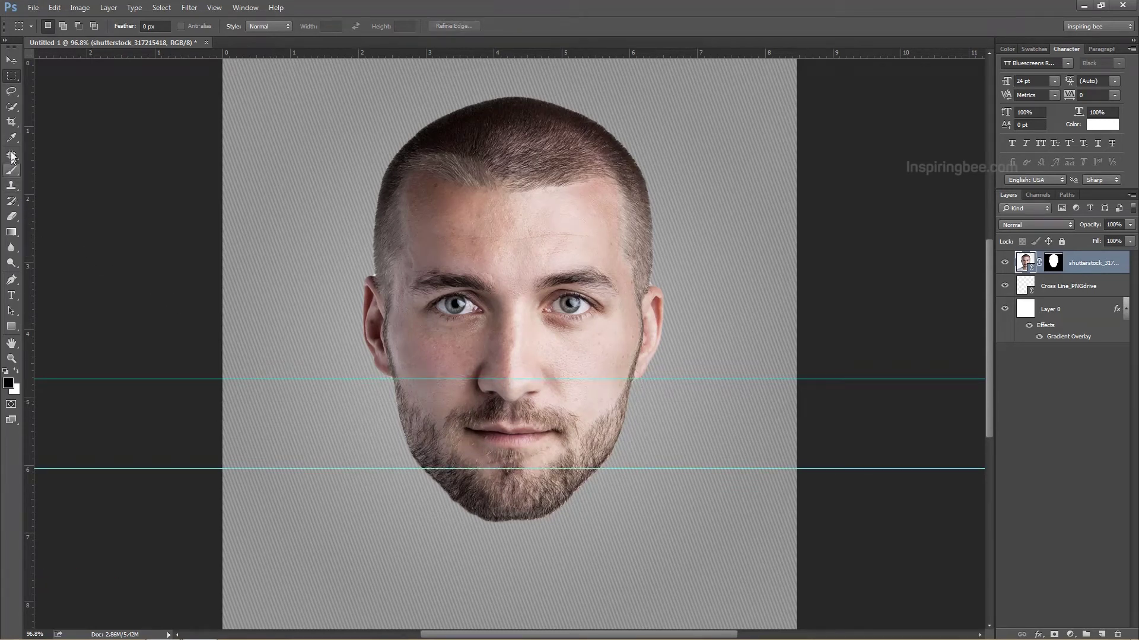
Add white 24 pt text over the lower face reading "TYPE YOUR" on one line and "NAME" on the next.
{"action": "left_click", "coordinate": [12, 296]}
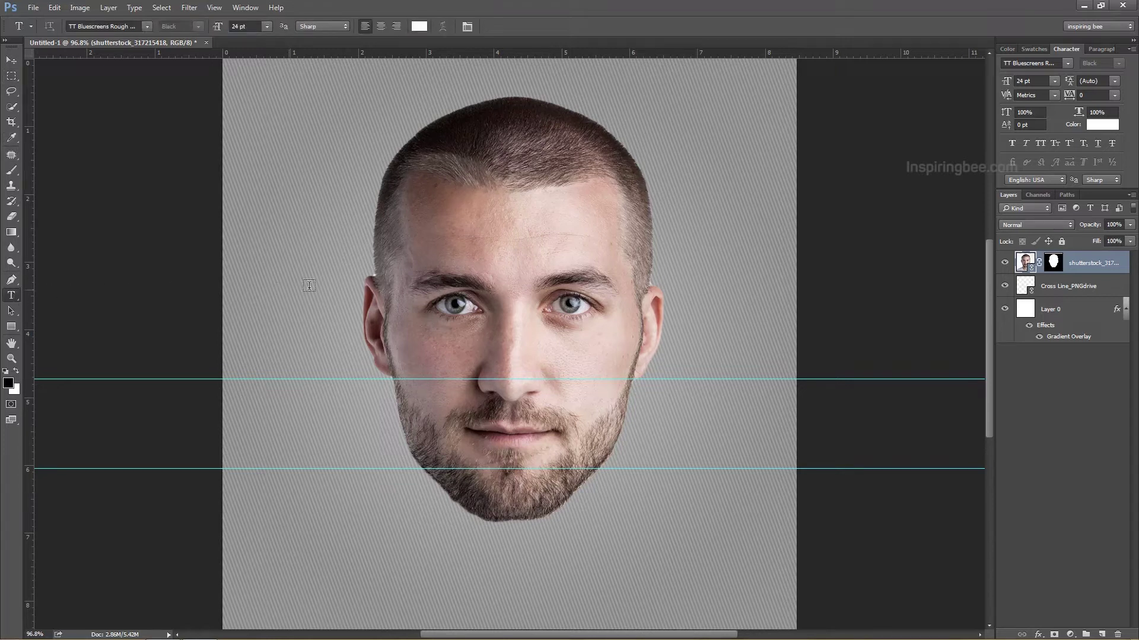
{"action": "left_click", "coordinate": [367, 412]}
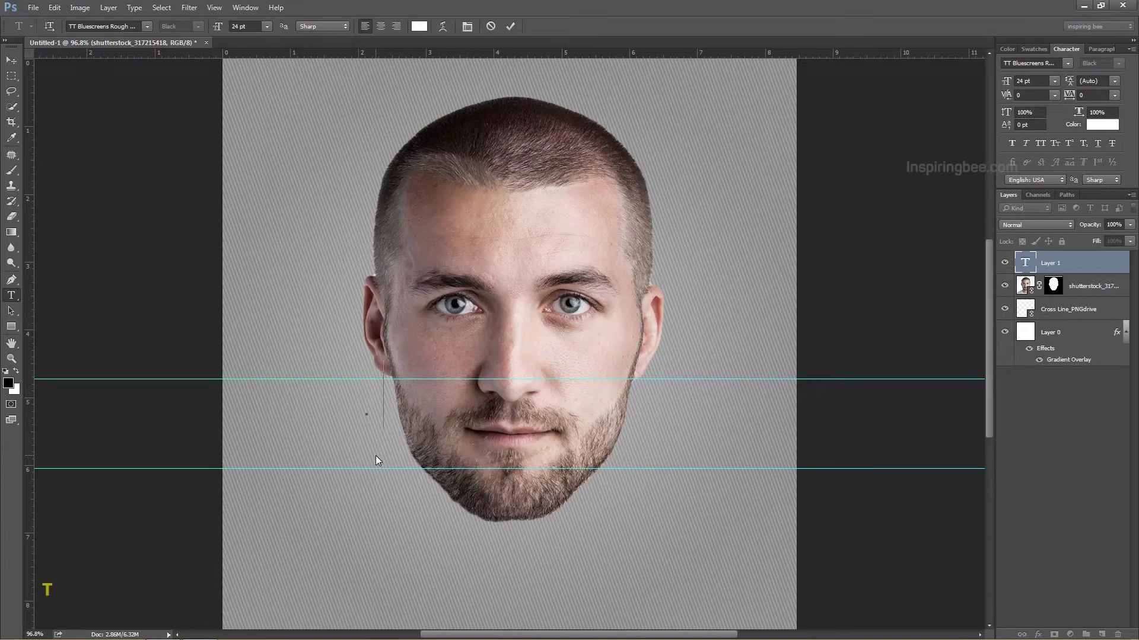
{"action": "type", "text": "TYPE"}
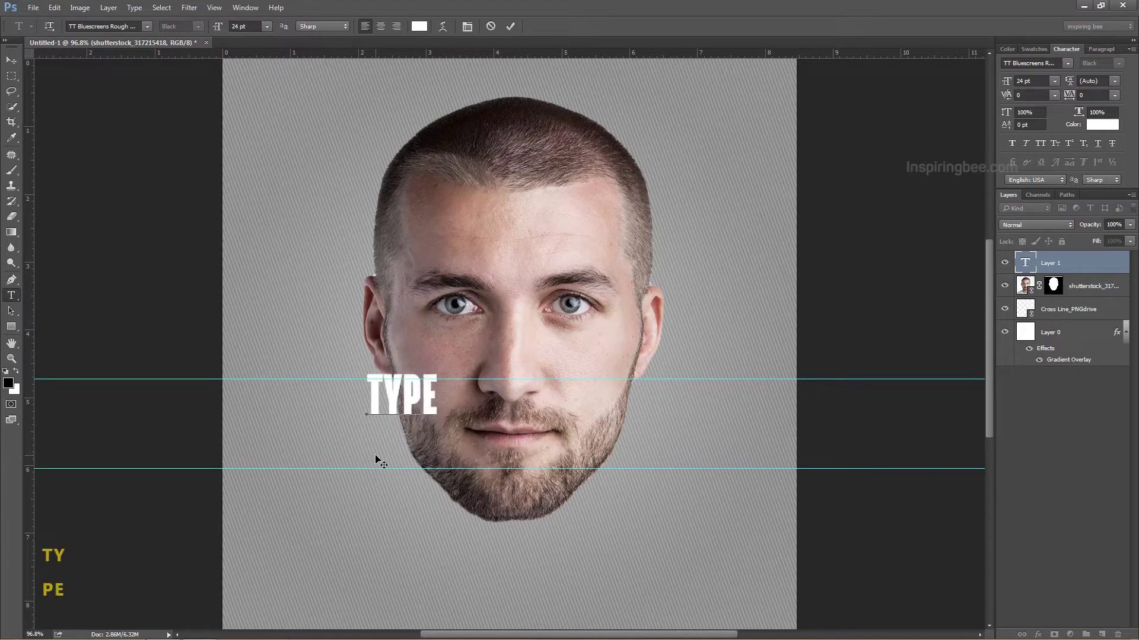
{"action": "type", "text": " YOUR"}
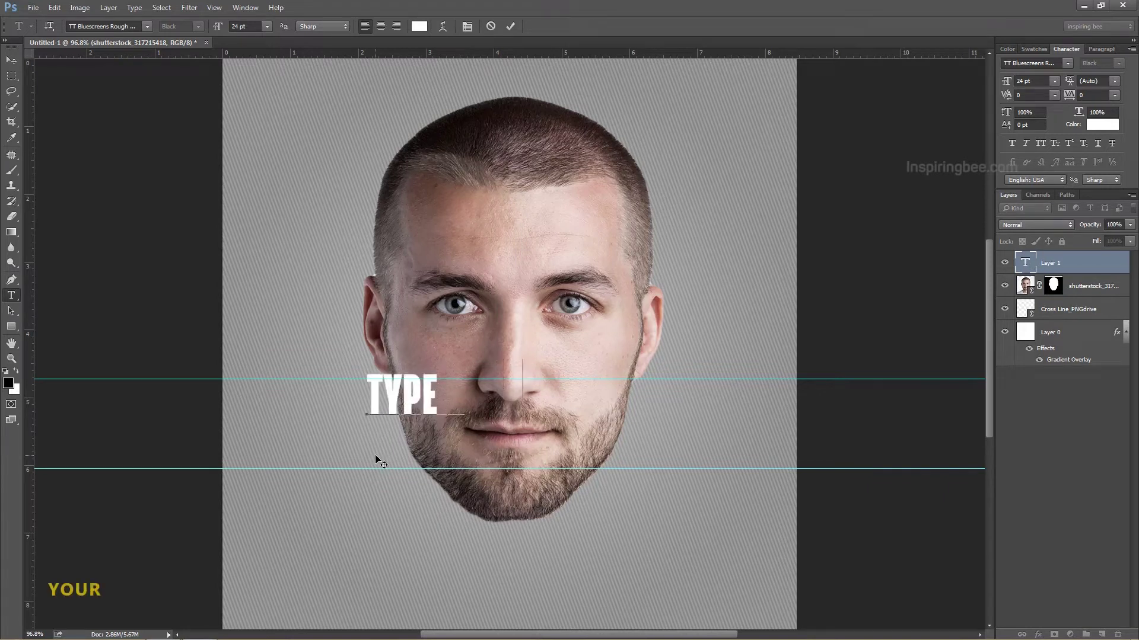
{"action": "key", "text": "Return"}
{"action": "type", "text": "NAME"}
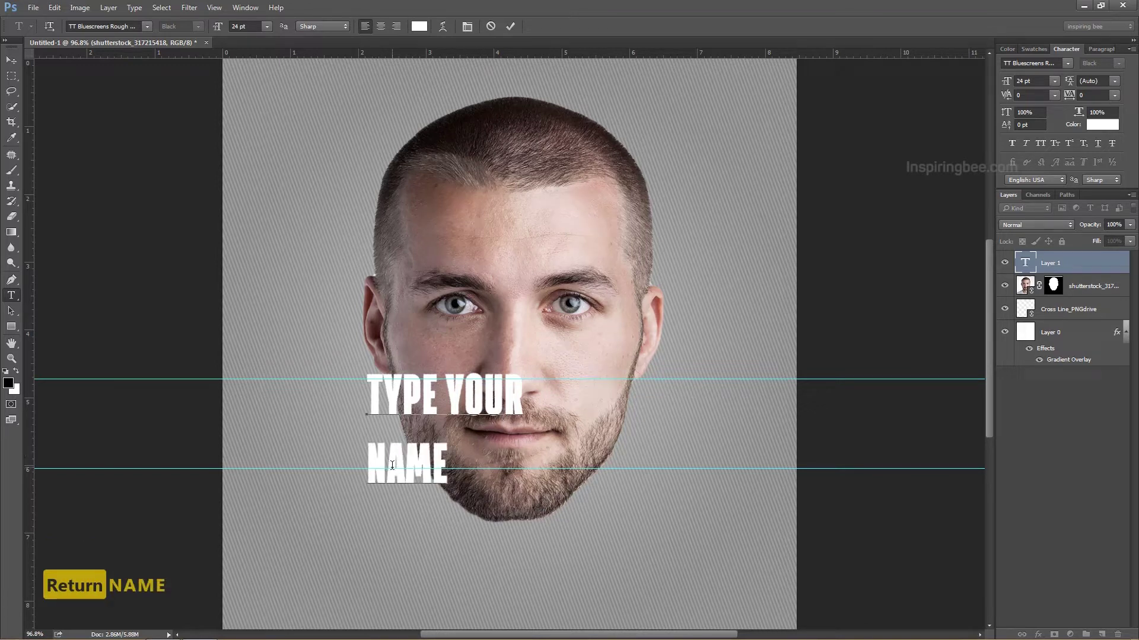
Centre-align both lines of the "TYPE YOUR NAME" text and set their leading to 23 pt.
{"action": "key", "text": "ctrl+a"}
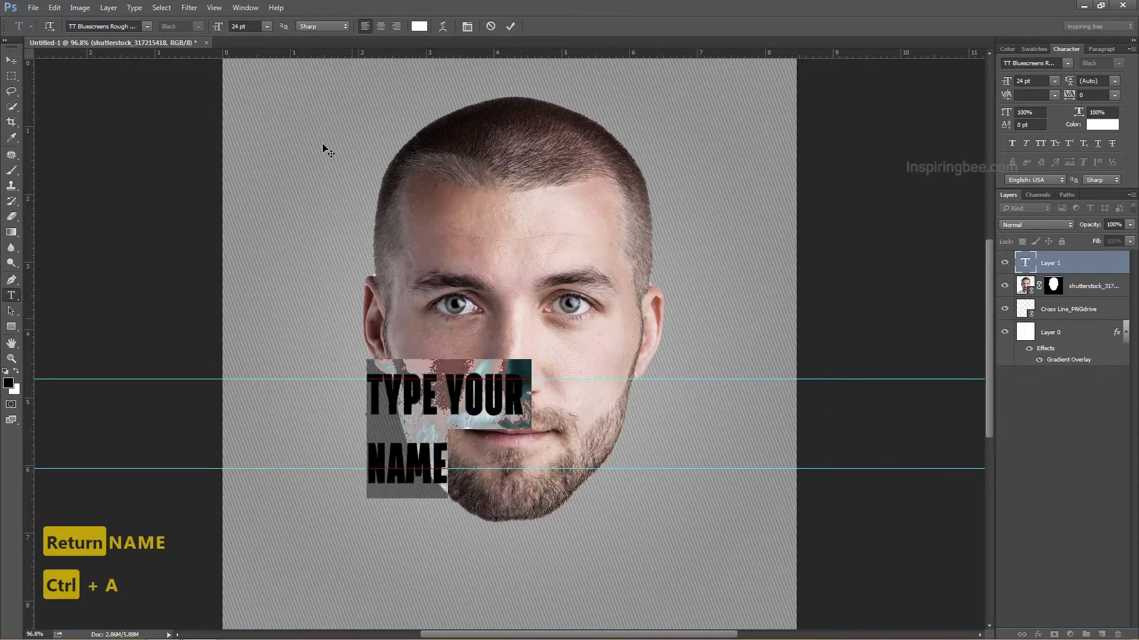
{"action": "left_click", "coordinate": [380, 26]}
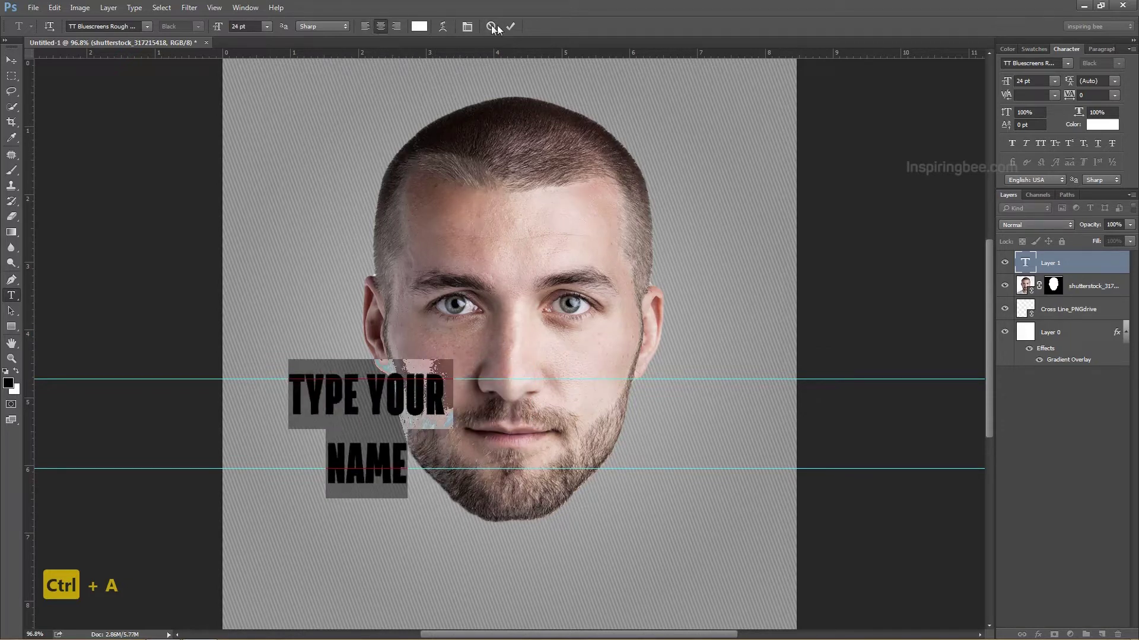
{"action": "left_click", "coordinate": [466, 27]}
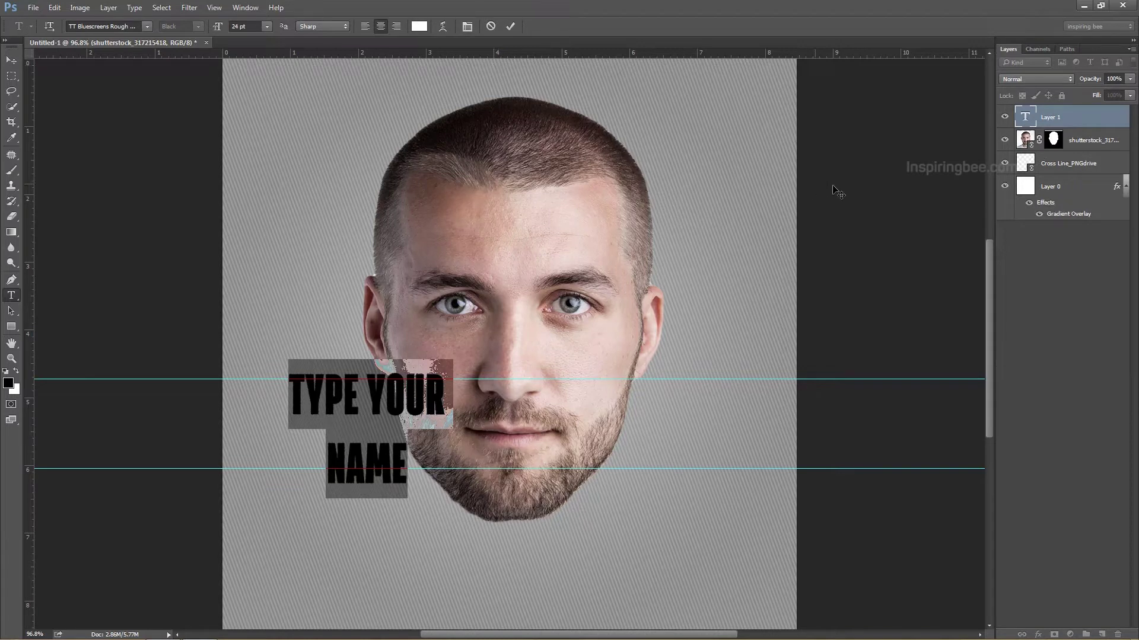
{"action": "left_click", "coordinate": [467, 27]}
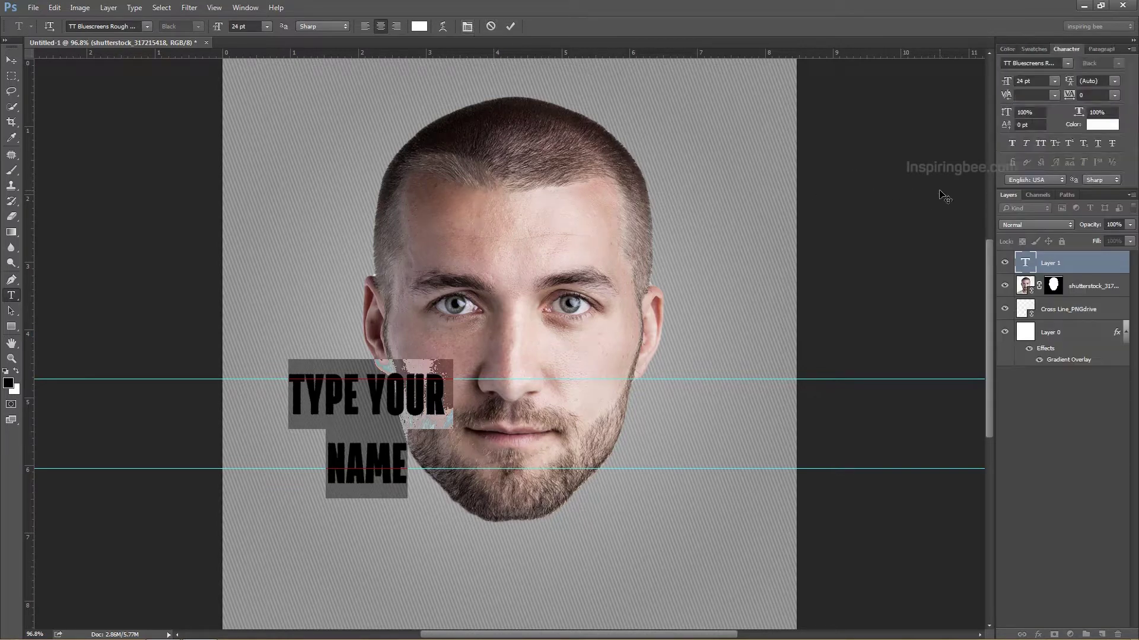
{"action": "left_click", "coordinate": [1088, 82]}
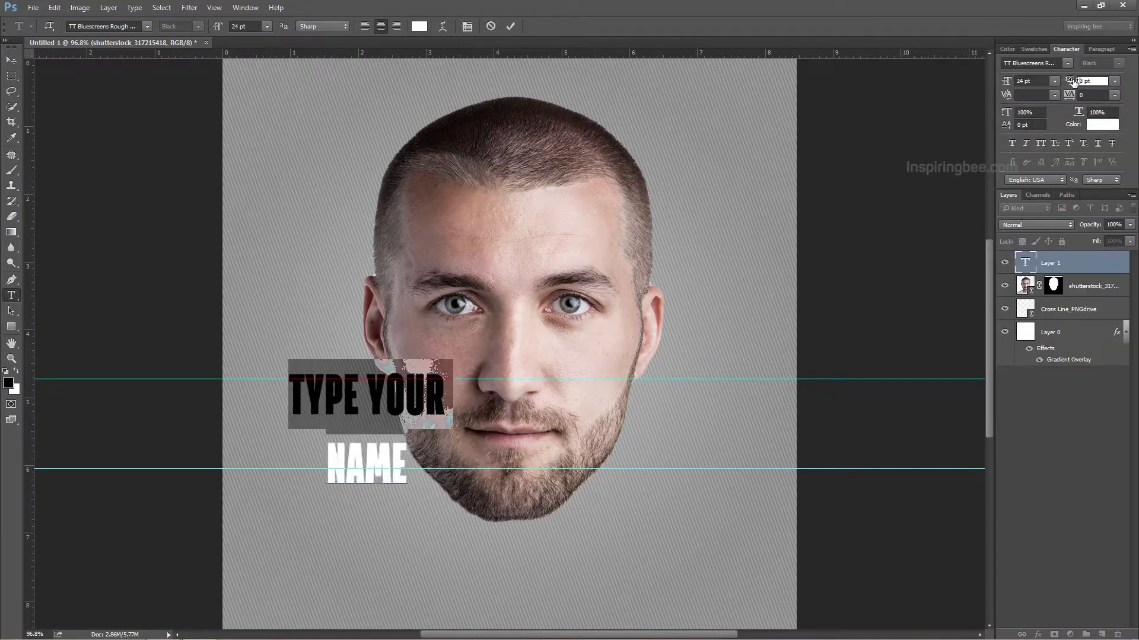
{"action": "type", "text": "24"}
{"action": "key", "text": "Return"}
{"action": "type", "text": "20"}
{"action": "key", "text": "Return"}
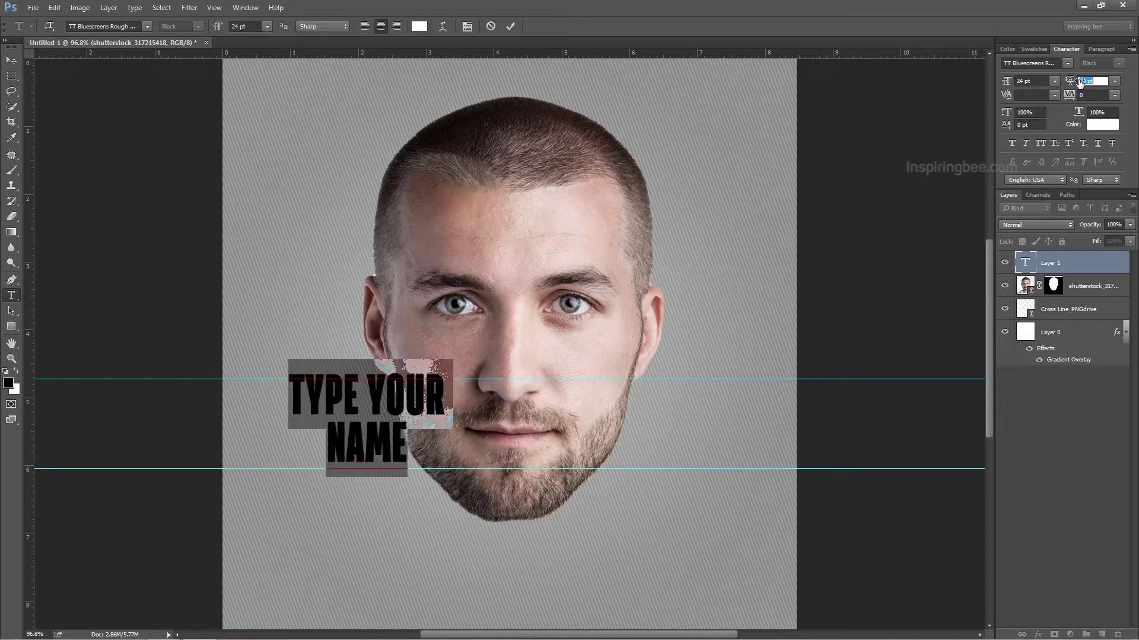
{"action": "type", "text": "23"}
{"action": "key", "text": "Return"}
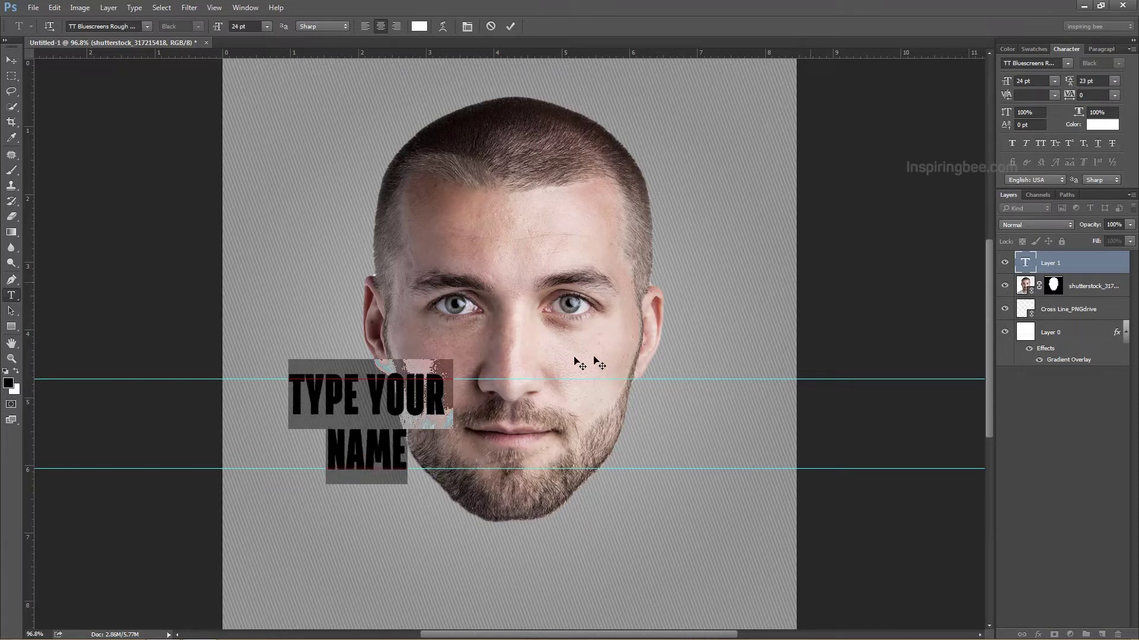
Enlarge only the word "NAME" in the second text line to 30 pt.
{"action": "left_click", "coordinate": [356, 417]}
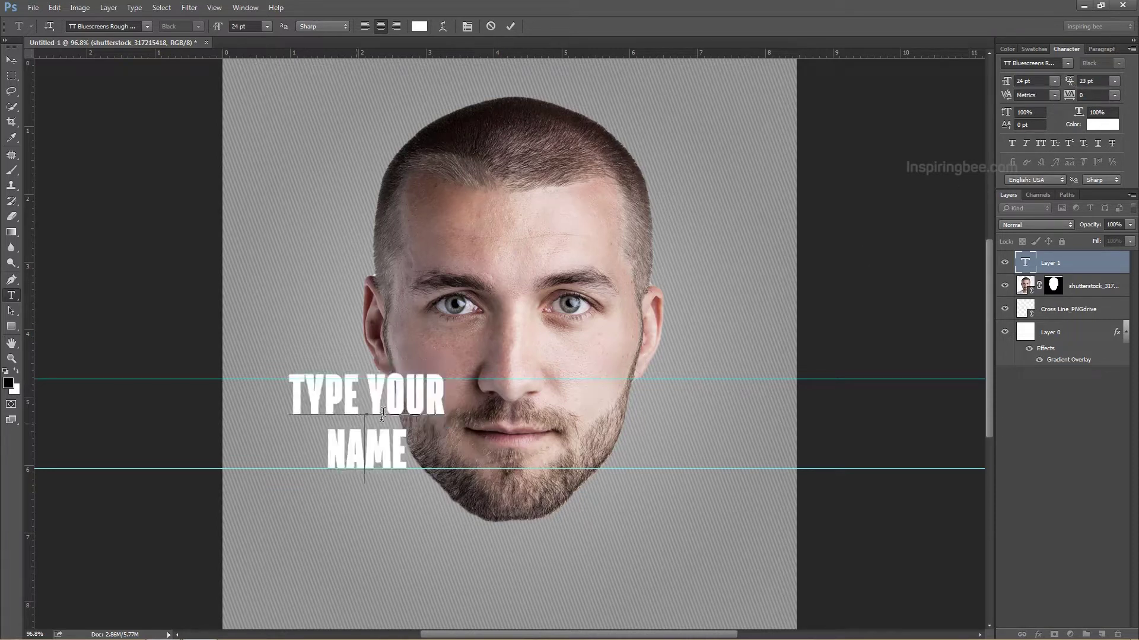
{"action": "left_click", "coordinate": [379, 434]}
{"action": "double_click", "coordinate": [378, 434]}
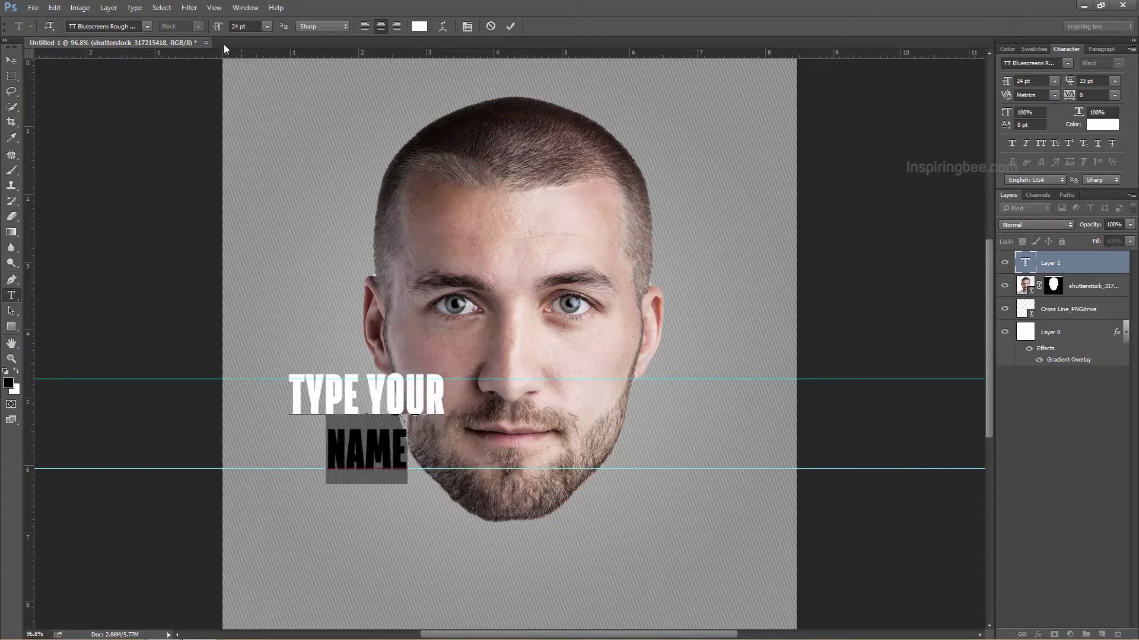
{"action": "left_click_drag", "start_coordinate": [219, 29], "coordinate": [220, 30]}
{"action": "left_click", "coordinate": [403, 410]}
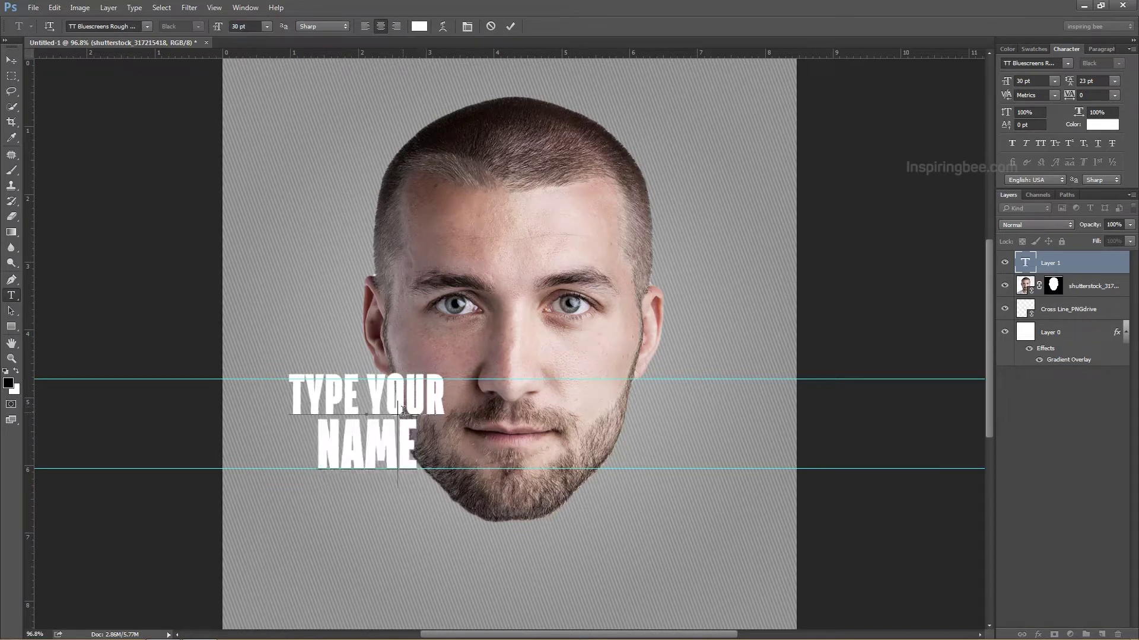
Move the text to the centre of the lower face and shift the lower guide down to just below "NAME".
{"action": "left_click", "coordinate": [11, 59]}
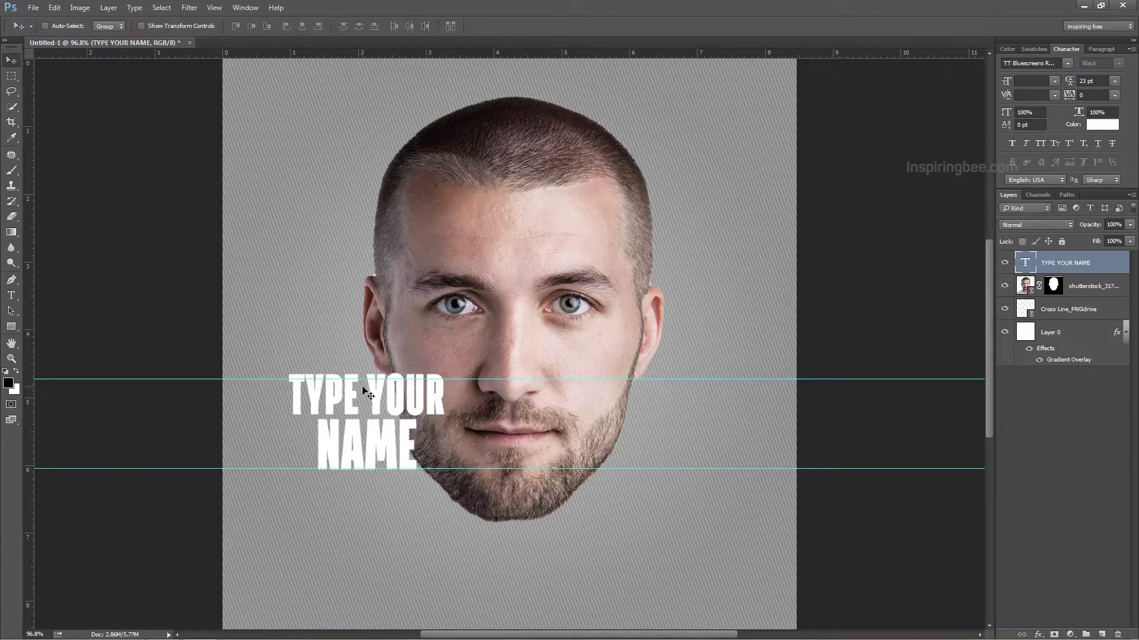
{"action": "left_click_drag", "start_coordinate": [378, 401], "coordinate": [517, 411]}
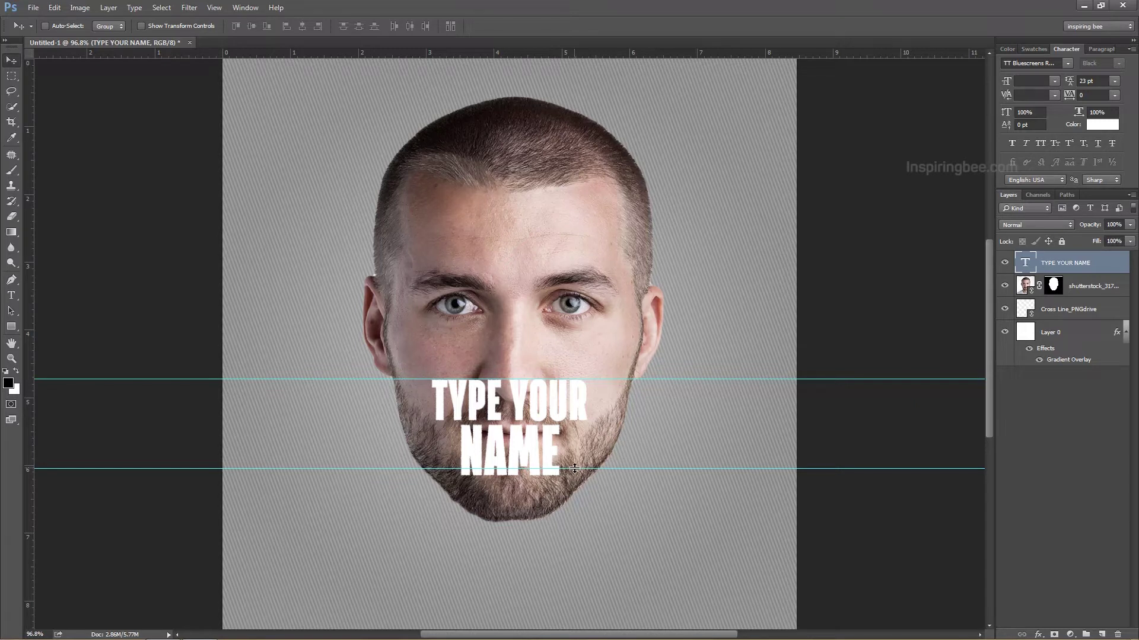
{"action": "left_click_drag", "start_coordinate": [572, 470], "coordinate": [570, 481]}
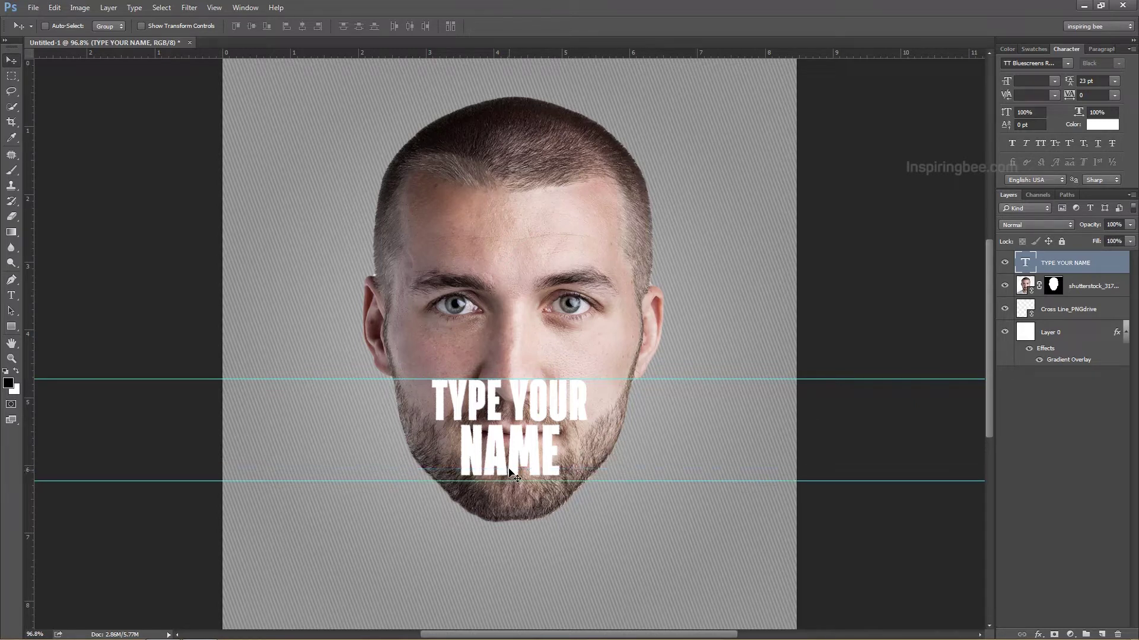
{"action": "right_click", "coordinate": [524, 440]}
{"action": "left_click", "coordinate": [526, 444]}
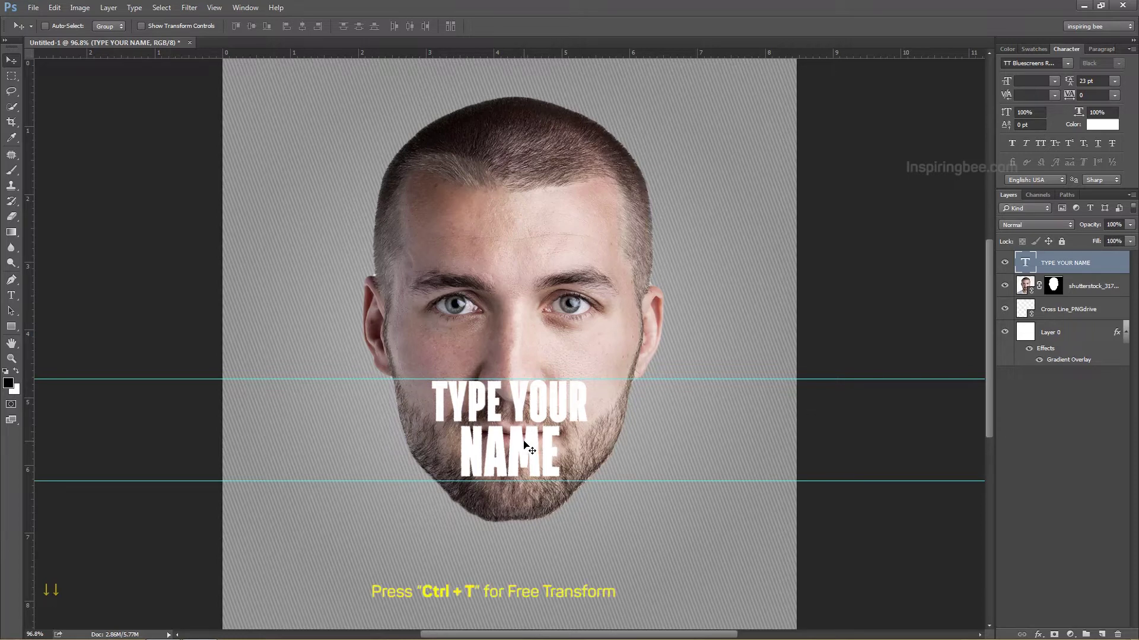
Stretch the text with Free Transform to about 143% width (3.30 cm) symmetrically about its centre, then nudge it slightly down.
{"action": "key", "text": "ctrl"}
{"action": "key", "text": "ctrl+t"}
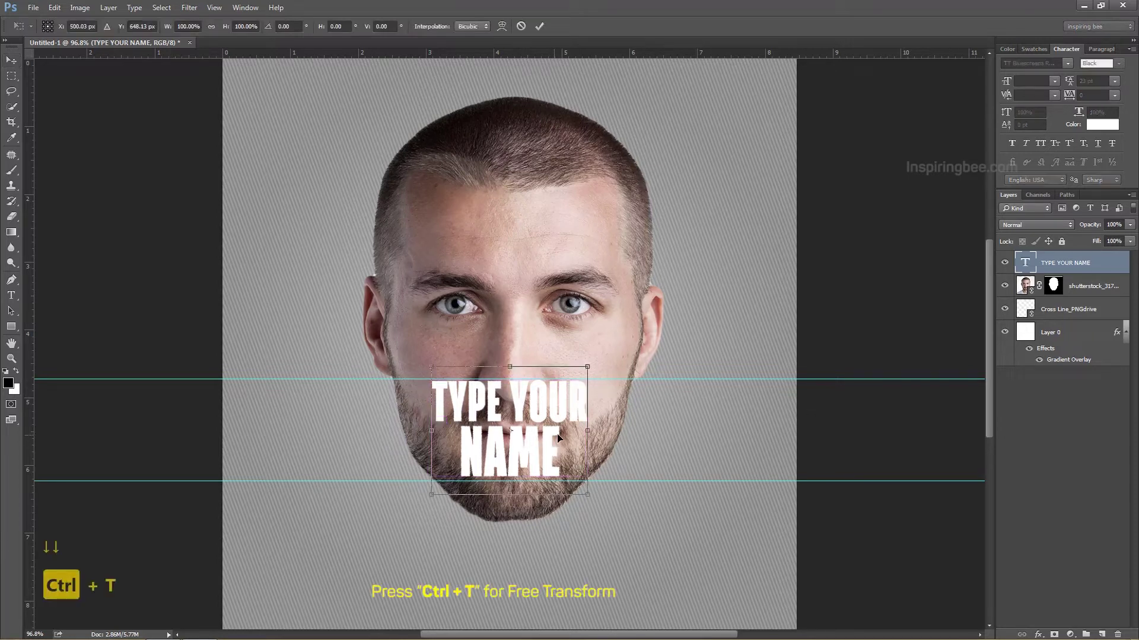
{"action": "left_click_drag", "start_coordinate": [589, 425], "coordinate": [623, 426]}
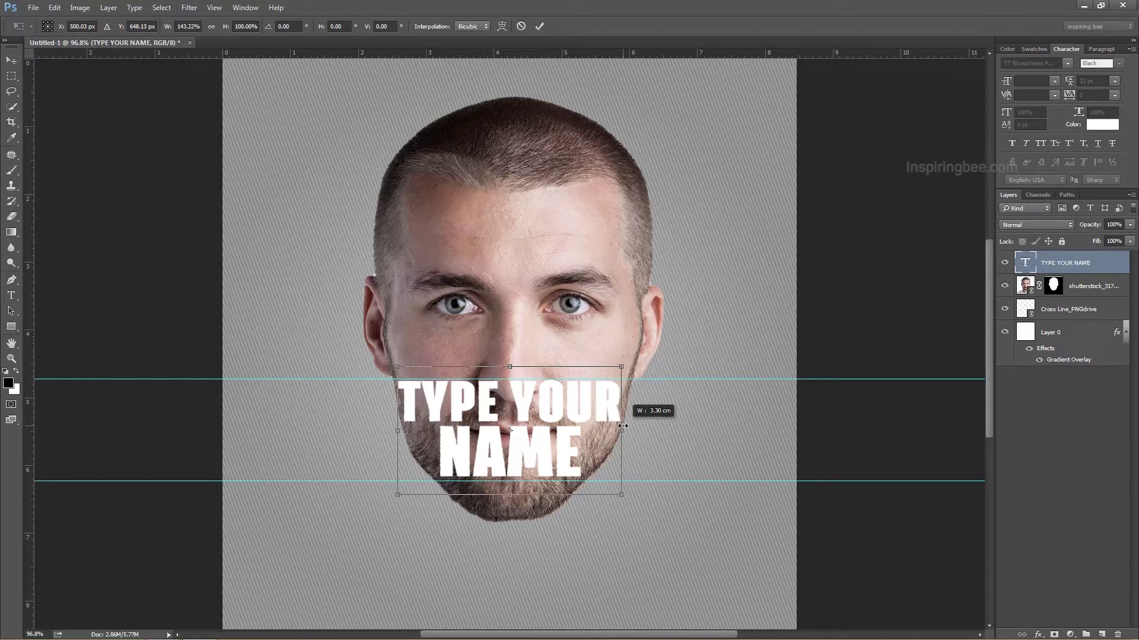
{"action": "left_click_drag", "start_coordinate": [622, 426], "coordinate": [622, 426]}
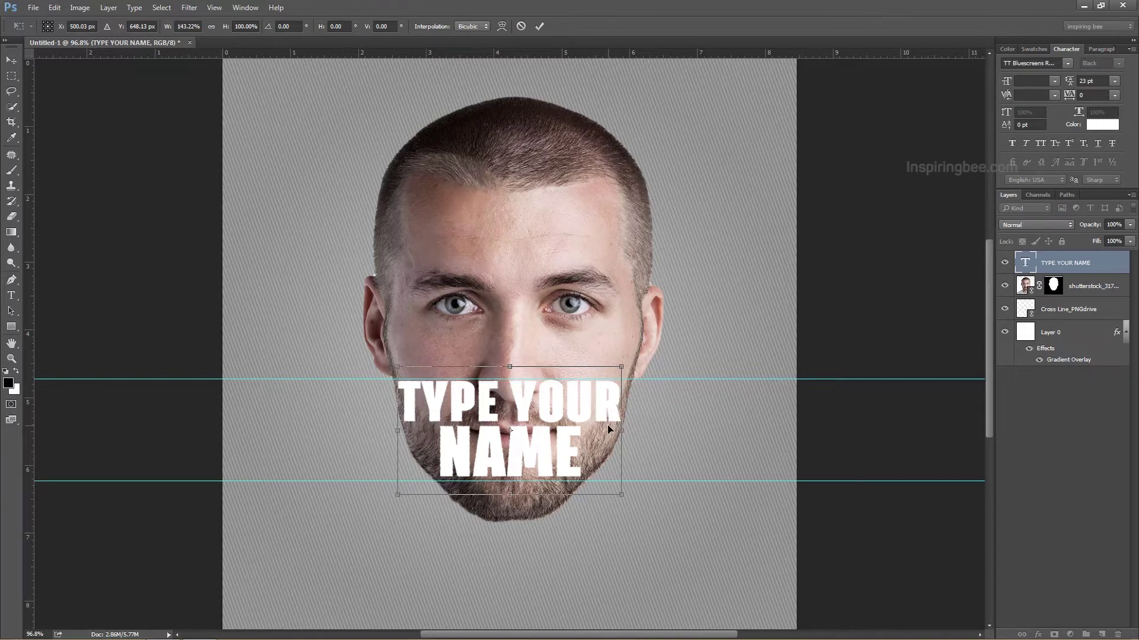
{"action": "key", "text": "Return"}
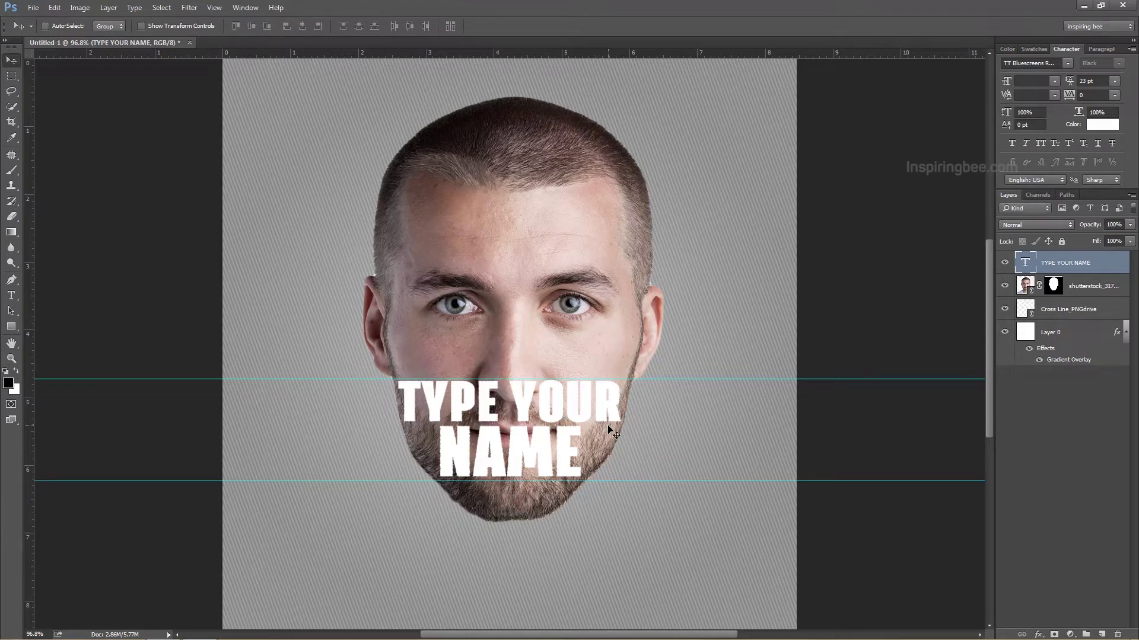
{"action": "key", "text": "Down"}
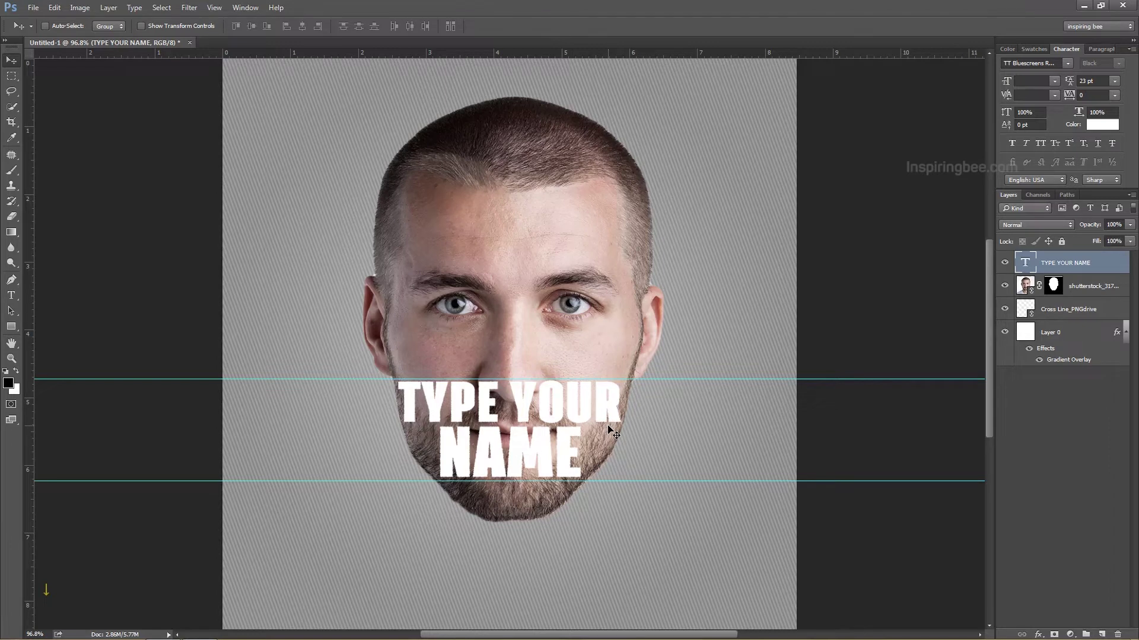
Hide the face band between the two guides by filling a rectangular selection around the text with black on the portrait's layer mask.
{"action": "key", "text": "m"}
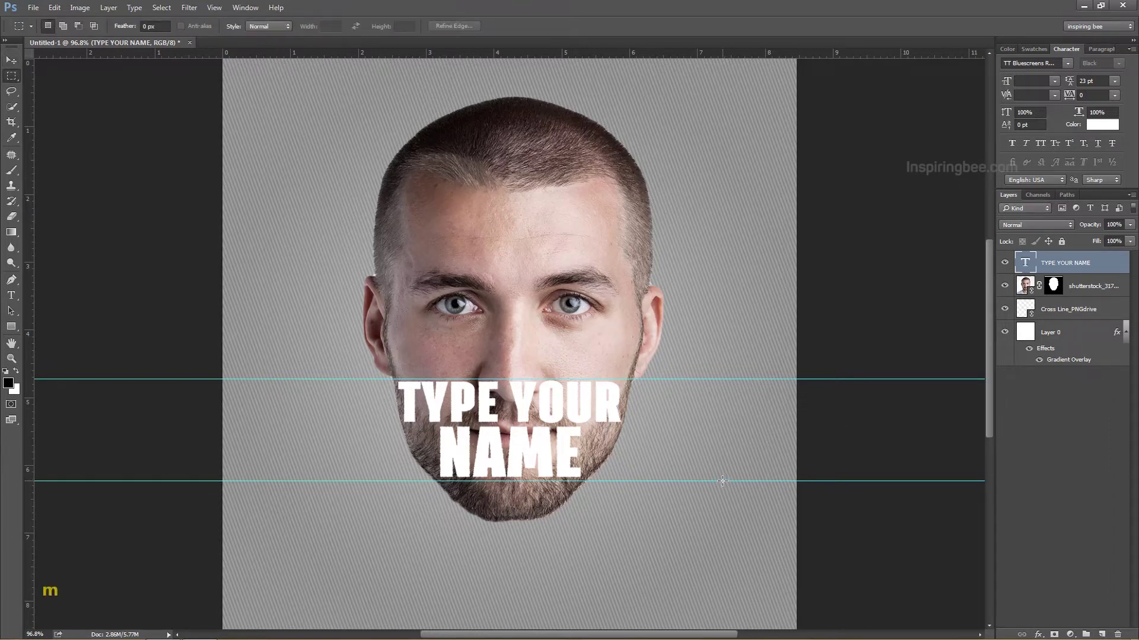
{"action": "left_click_drag", "start_coordinate": [722, 481], "coordinate": [313, 380]}
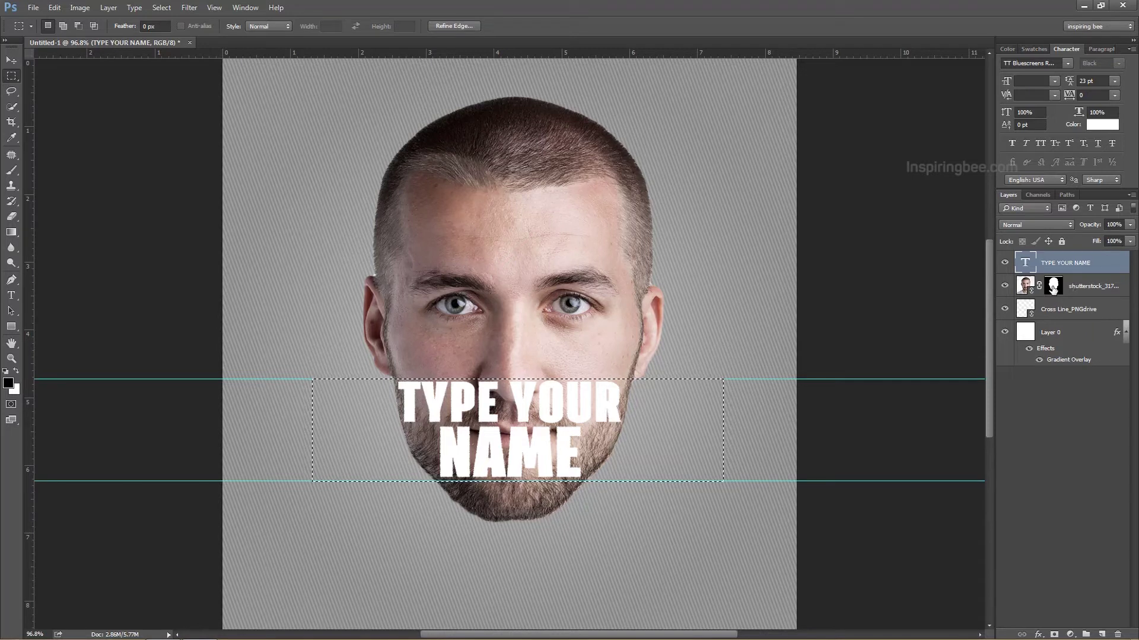
{"action": "left_click", "coordinate": [1052, 287]}
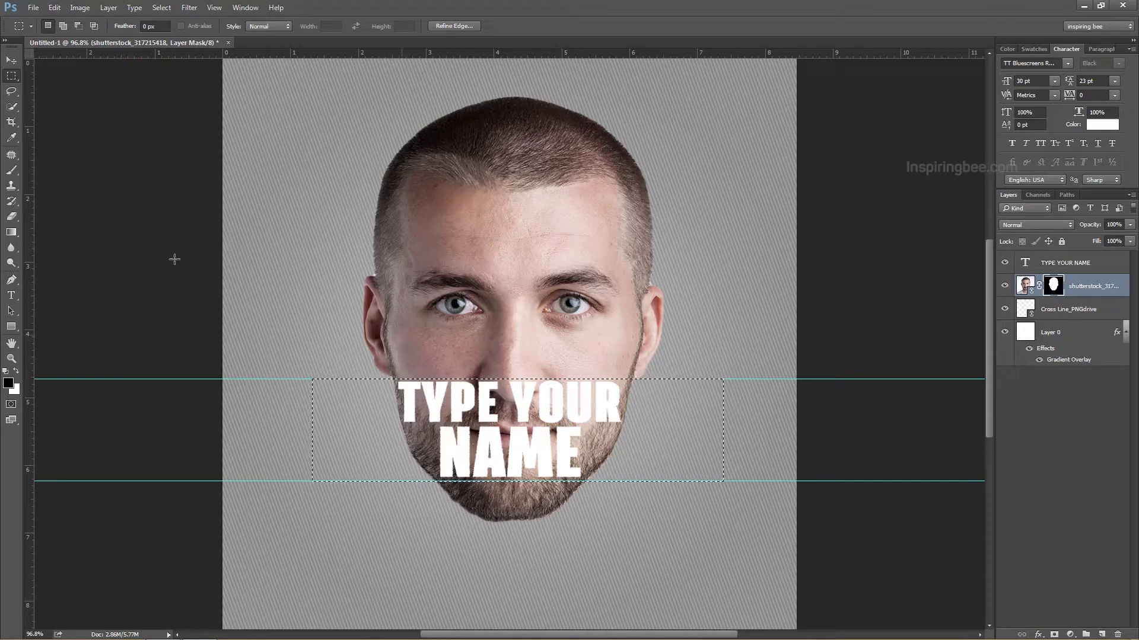
{"action": "left_click", "coordinate": [11, 61]}
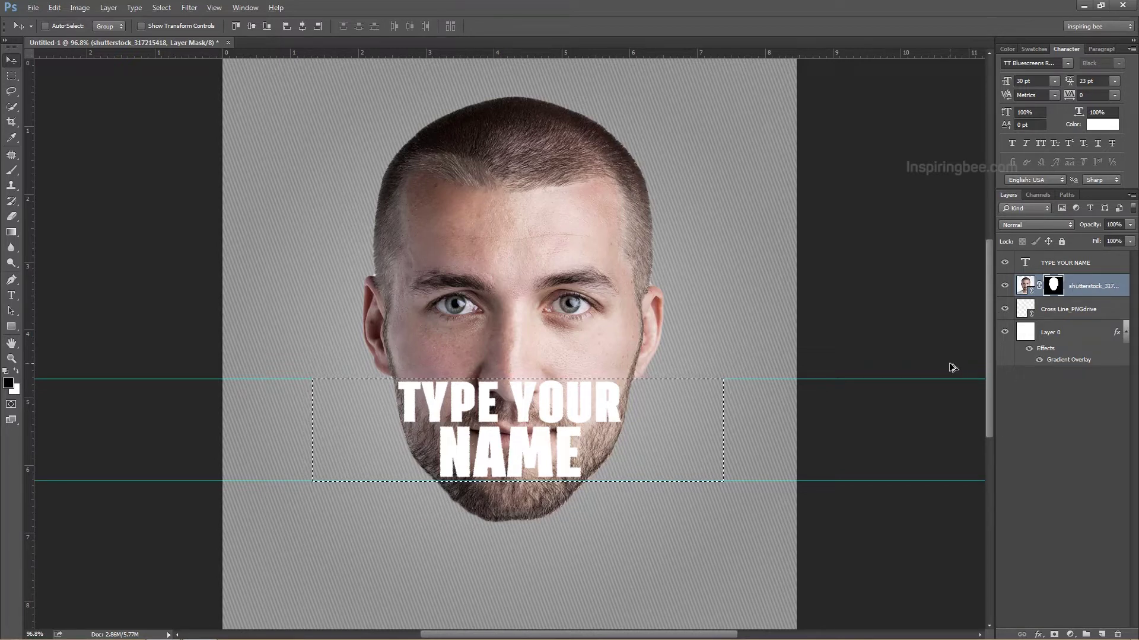
{"action": "key", "text": "alt+BackSpace"}
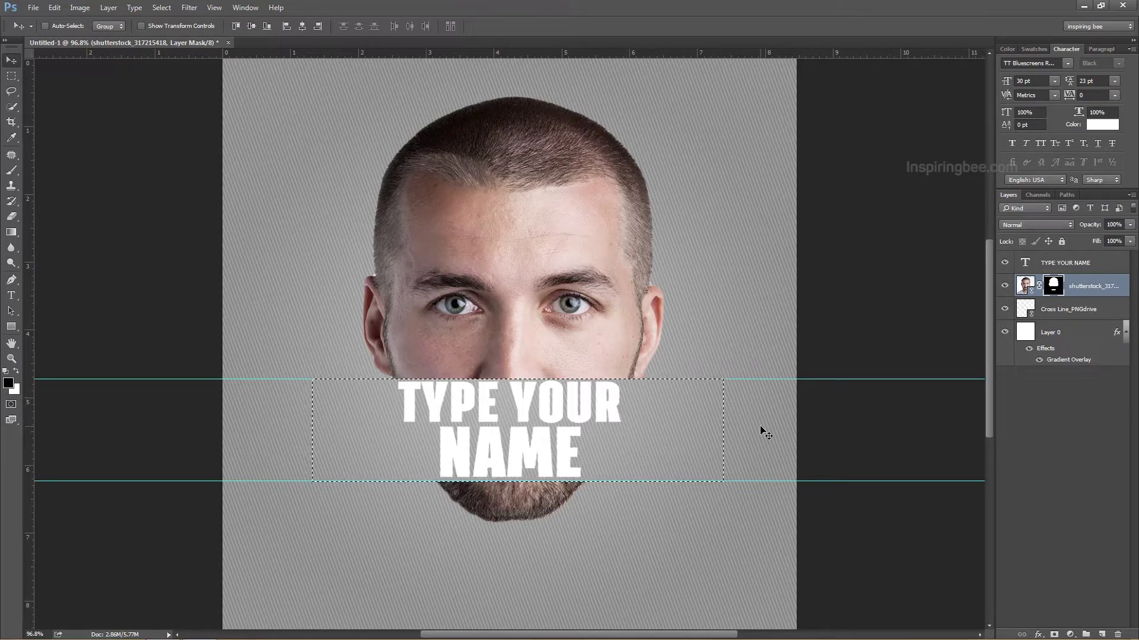
{"action": "key", "text": "ctrl+d"}
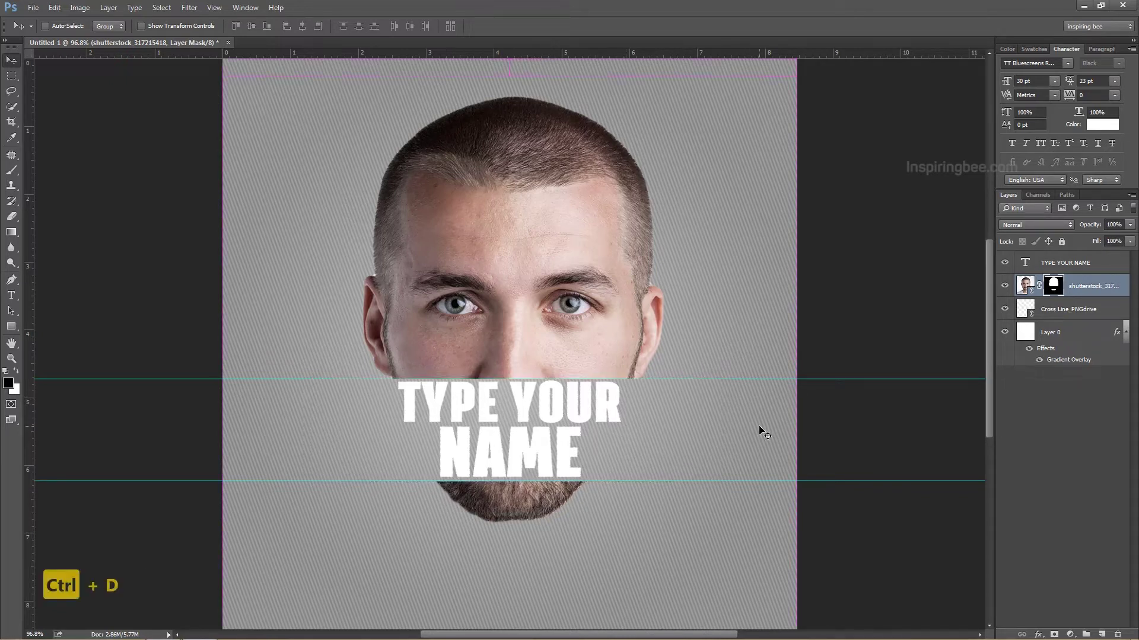
Load the text's outline as a selection, hide the text layer, and fill the letters with white on the portrait's mask, then deselect.
{"action": "left_click", "coordinate": [1027, 266], "text": "ctrl"}
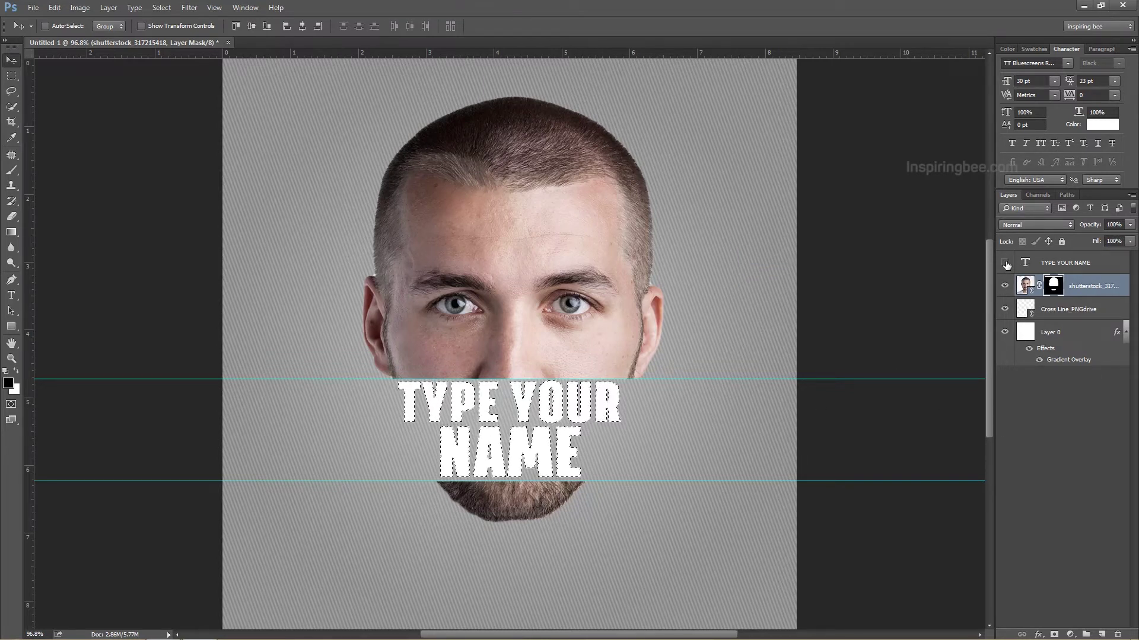
{"action": "left_click", "coordinate": [1005, 263]}
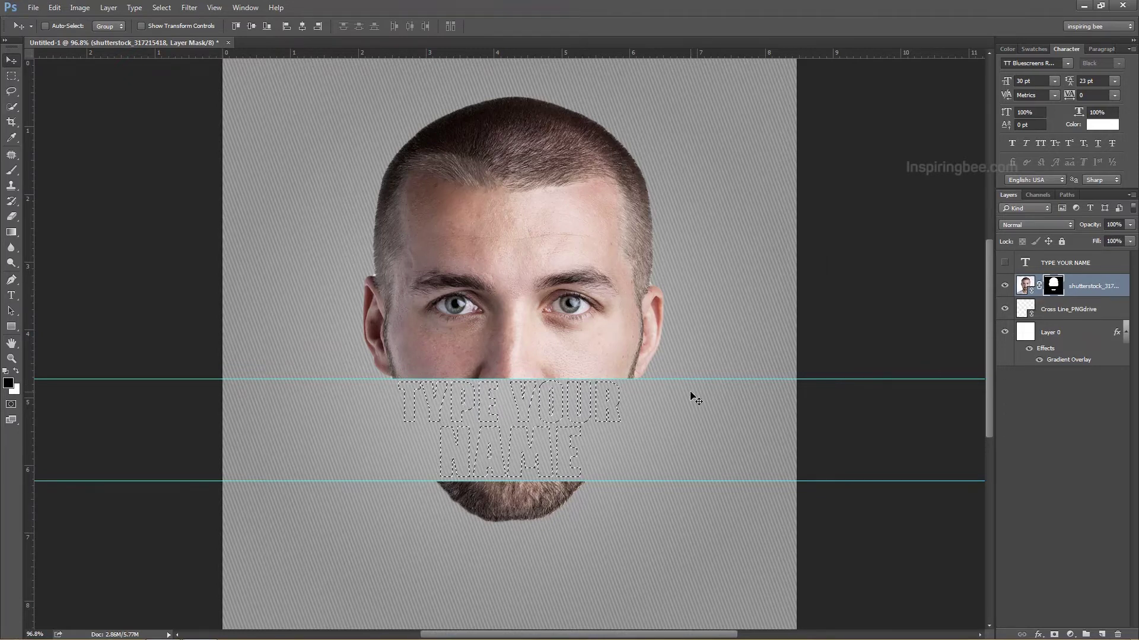
{"action": "key", "text": "ctrl"}
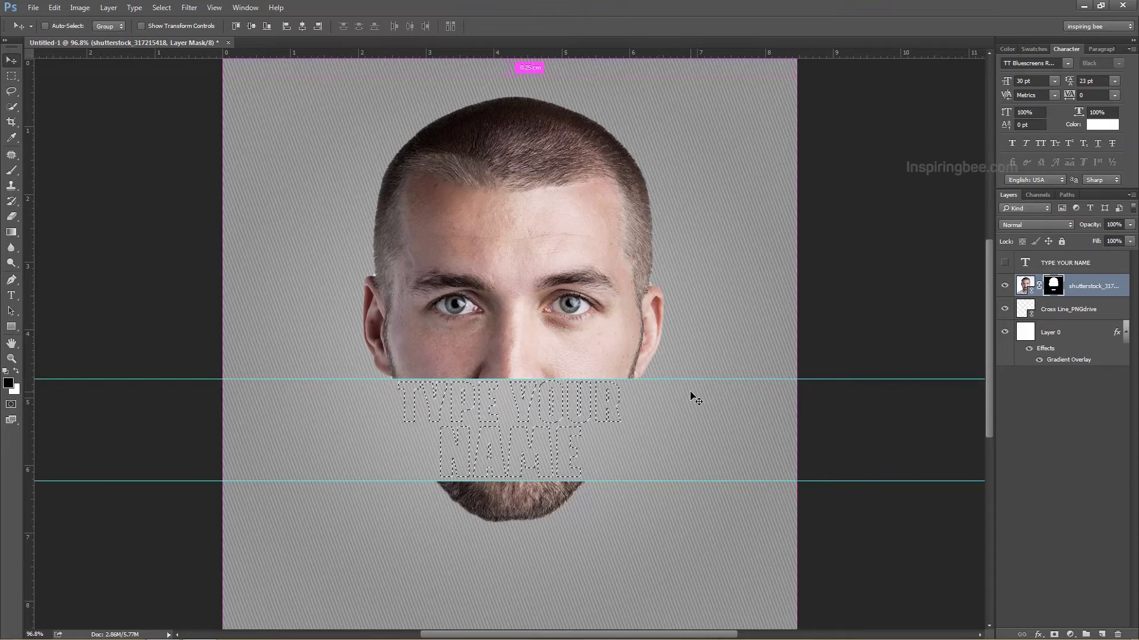
{"action": "key", "text": "ctrl+BackSpace"}
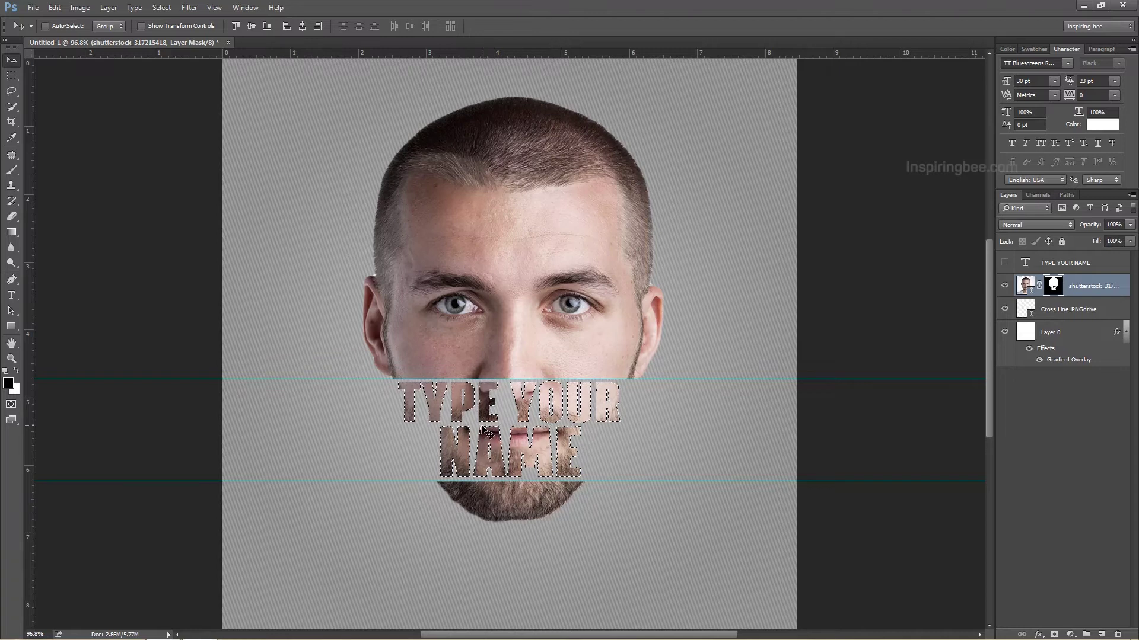
{"action": "key", "text": "ctrl+d"}
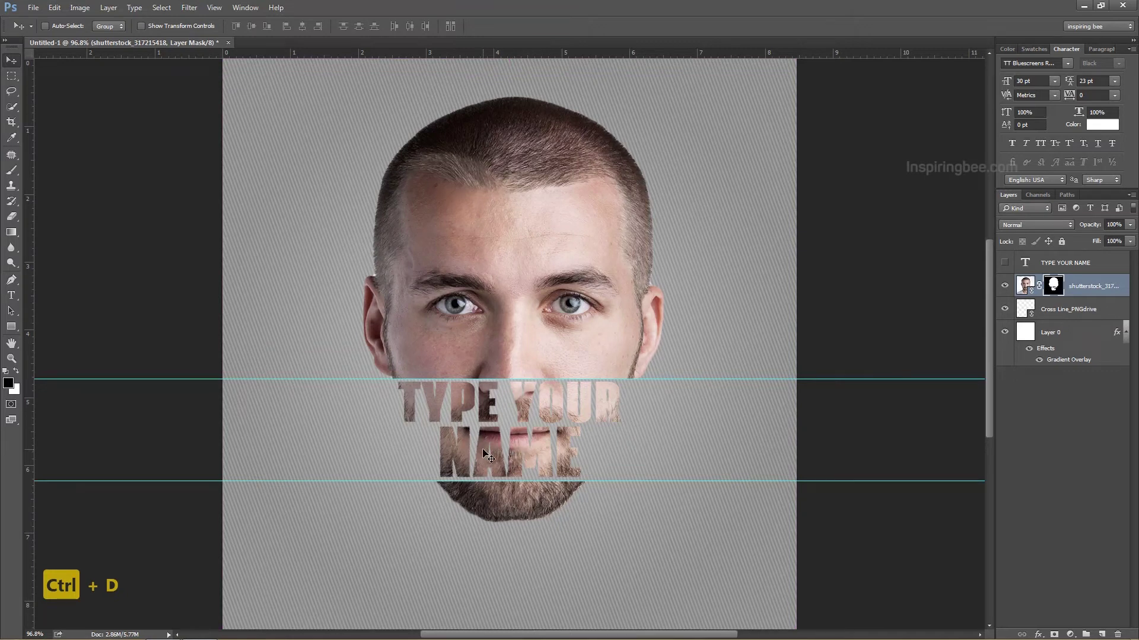
{"action": "key", "text": "v"}
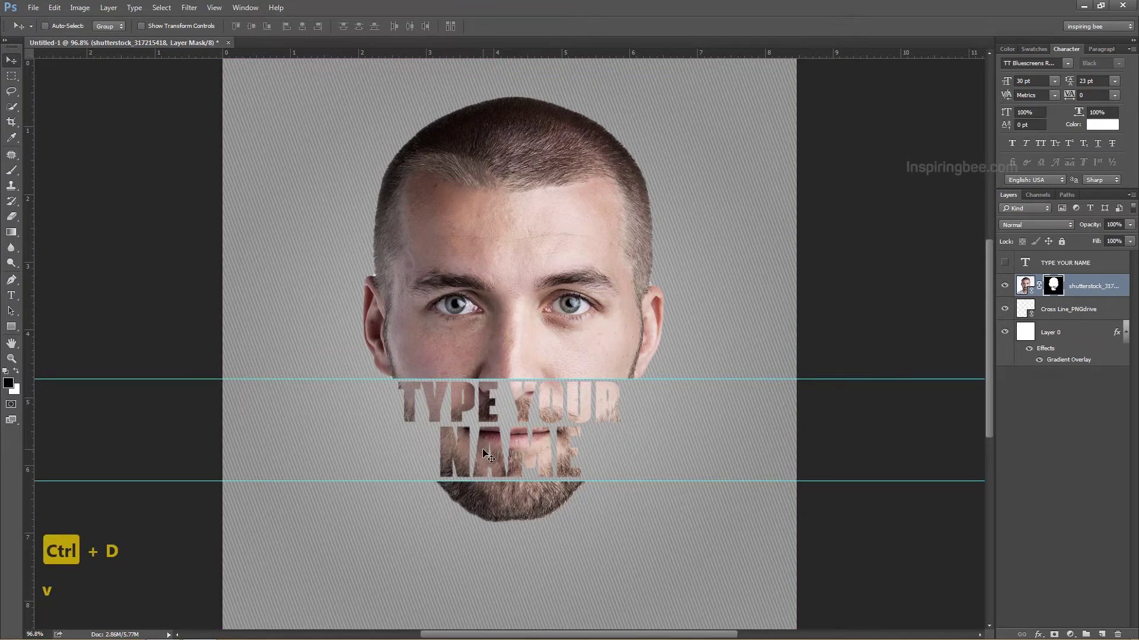
Place the Cloud_PNGdrive image from the import folder as a linked file above the portrait layer.
{"action": "left_click", "coordinate": [34, 8]}
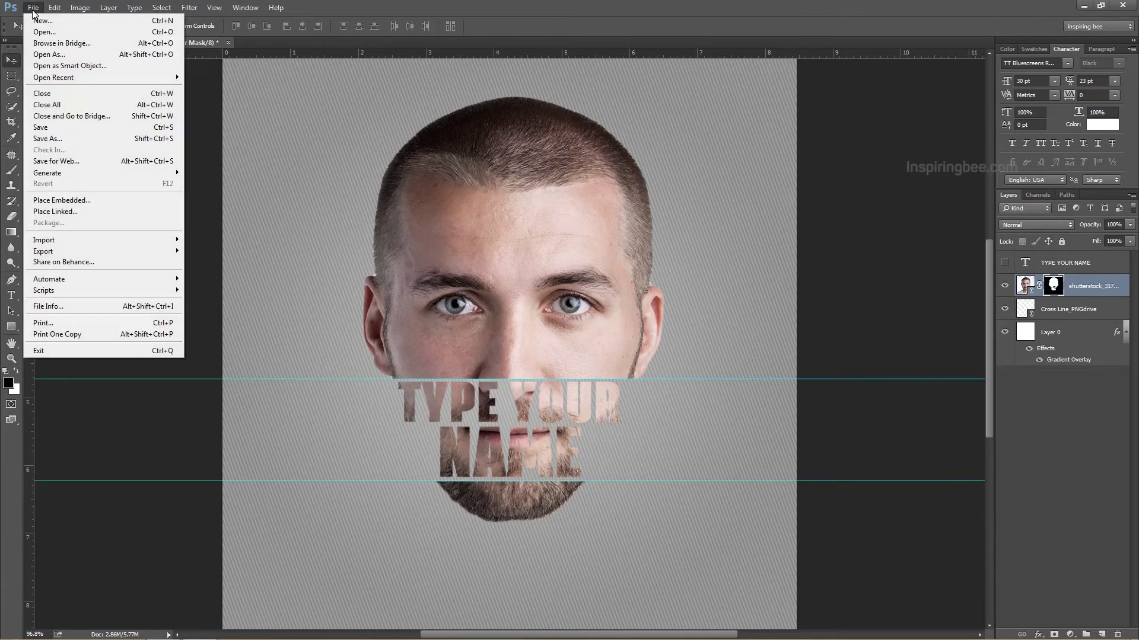
{"action": "left_click", "coordinate": [73, 216]}
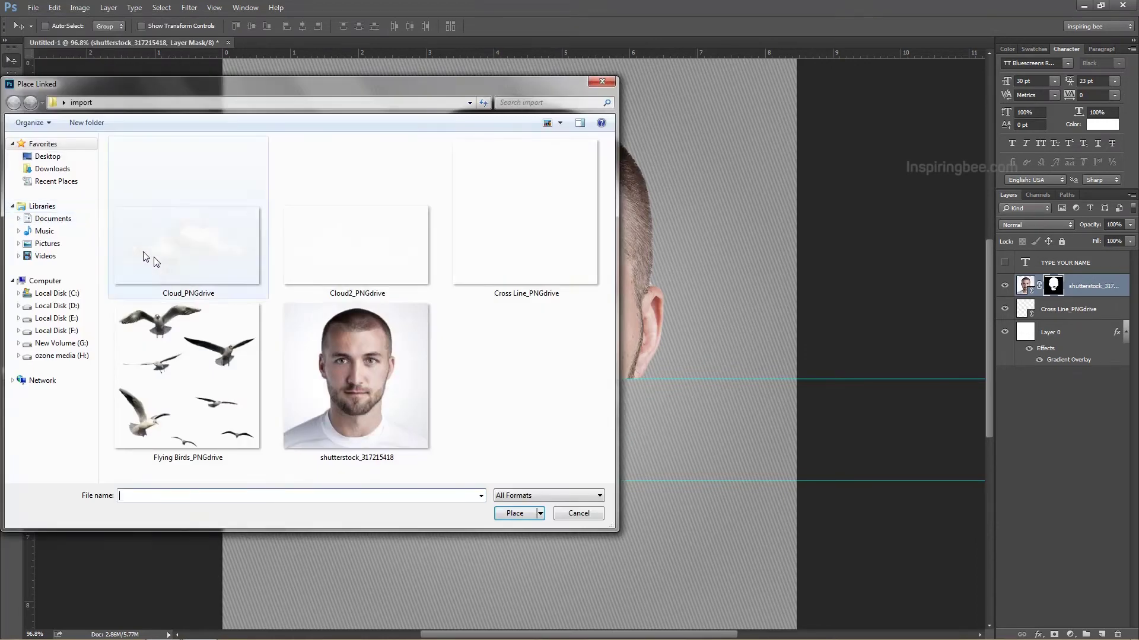
{"action": "left_click", "coordinate": [180, 259]}
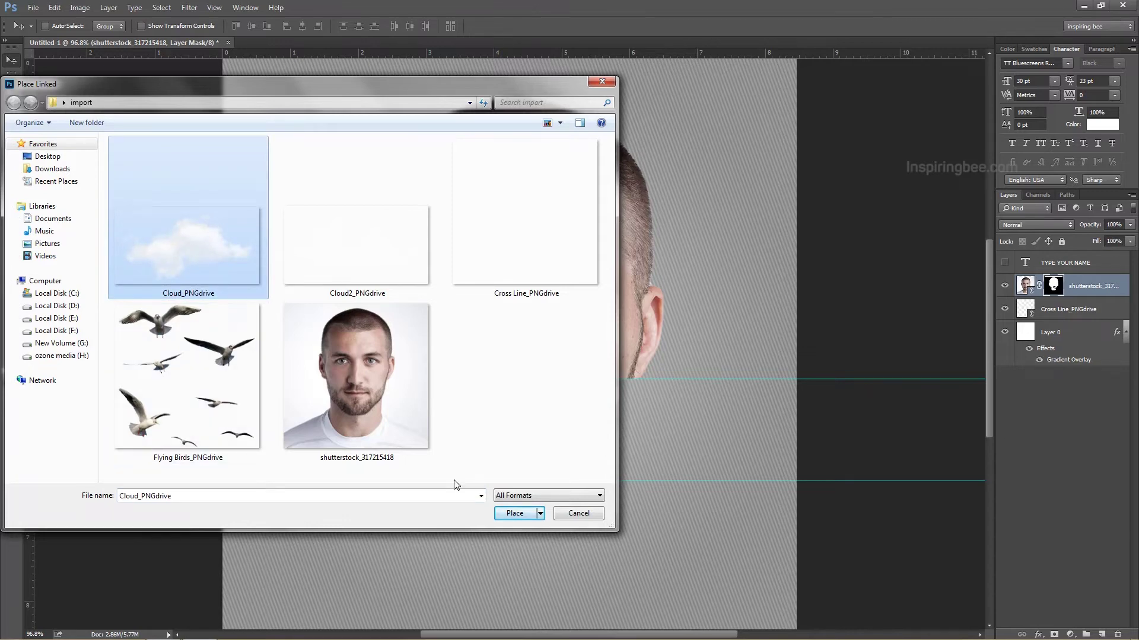
{"action": "left_click", "coordinate": [515, 513]}
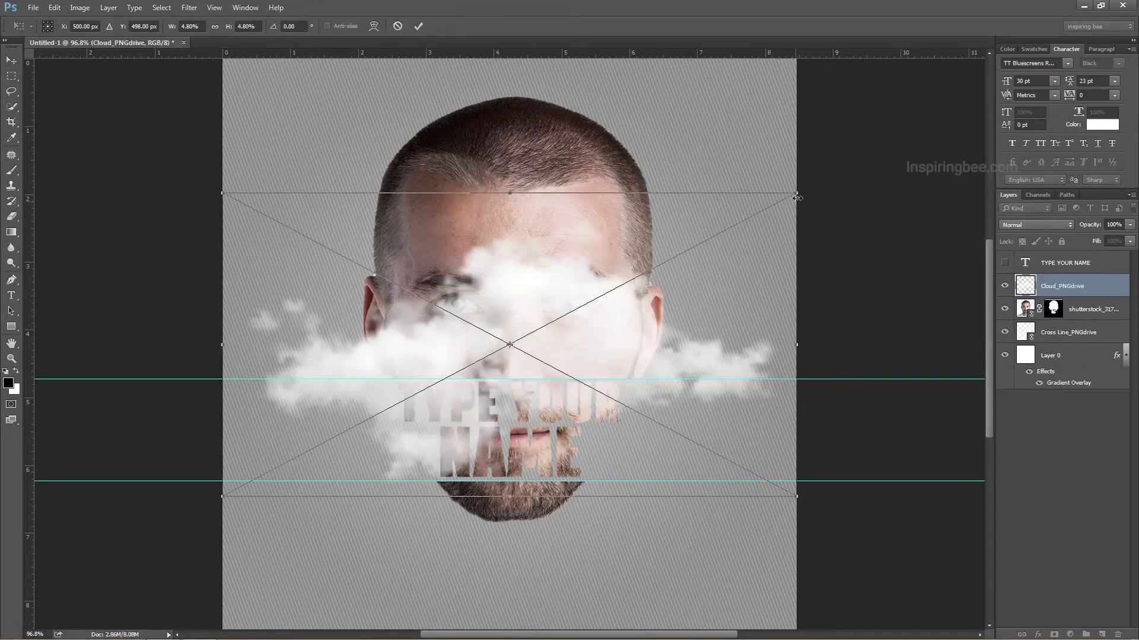
Shrink the placed cloud slightly about its centre and arrange it behind the portrait, lowered to the level of the cut-out text.
{"action": "left_click_drag", "start_coordinate": [797, 195], "coordinate": [775, 215]}
{"action": "left_click", "coordinate": [418, 26]}
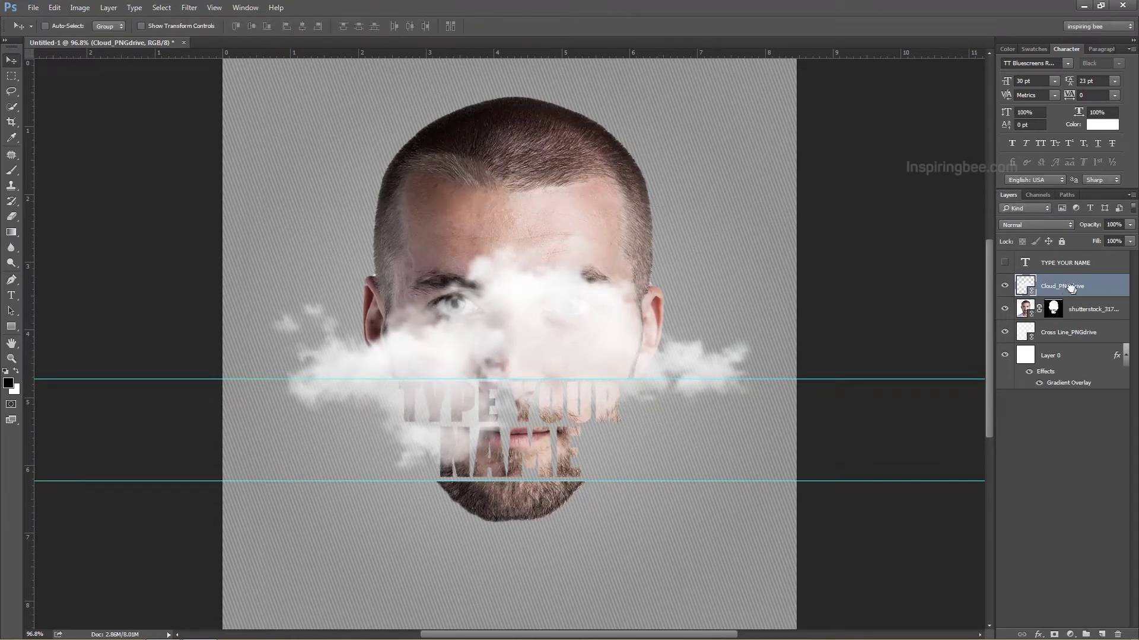
{"action": "left_click_drag", "start_coordinate": [1070, 287], "coordinate": [1076, 319]}
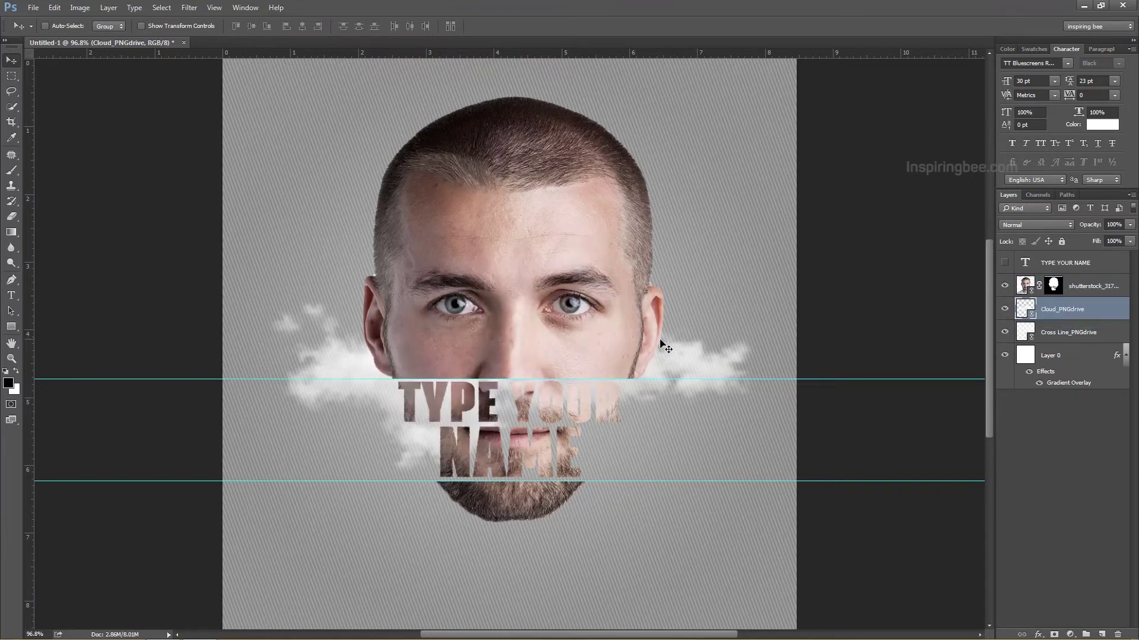
{"action": "left_click_drag", "start_coordinate": [642, 329], "coordinate": [636, 397]}
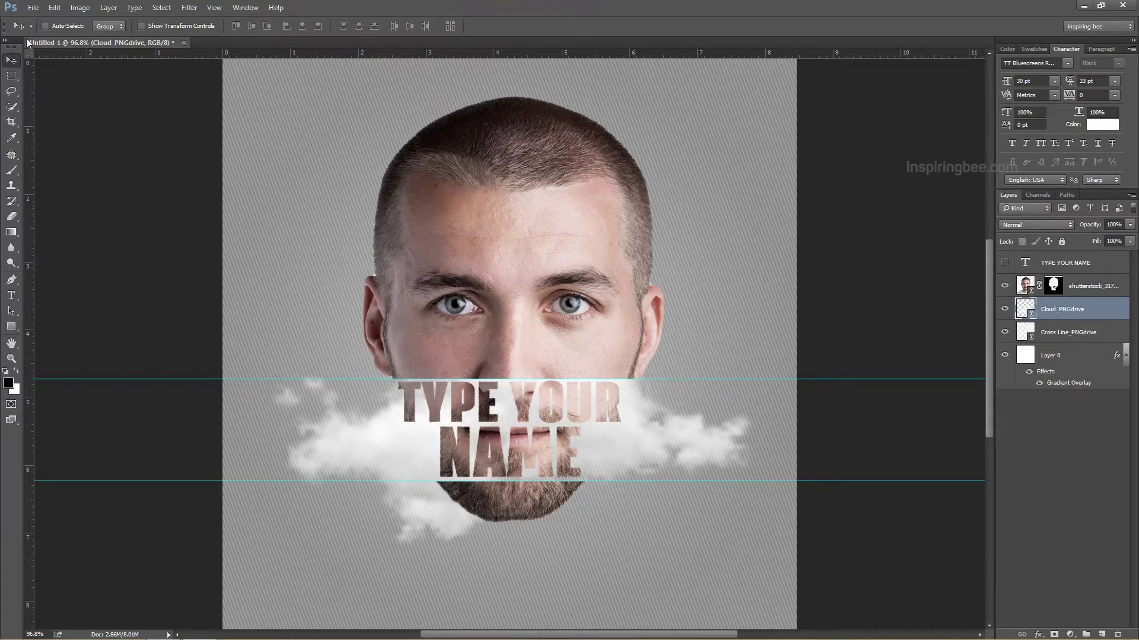
Place Cloud2_PNGdrive as a linked file scaled to about 6.3%, and arrange it and a duplicate behind both sides of the head.
{"action": "left_click", "coordinate": [33, 8]}
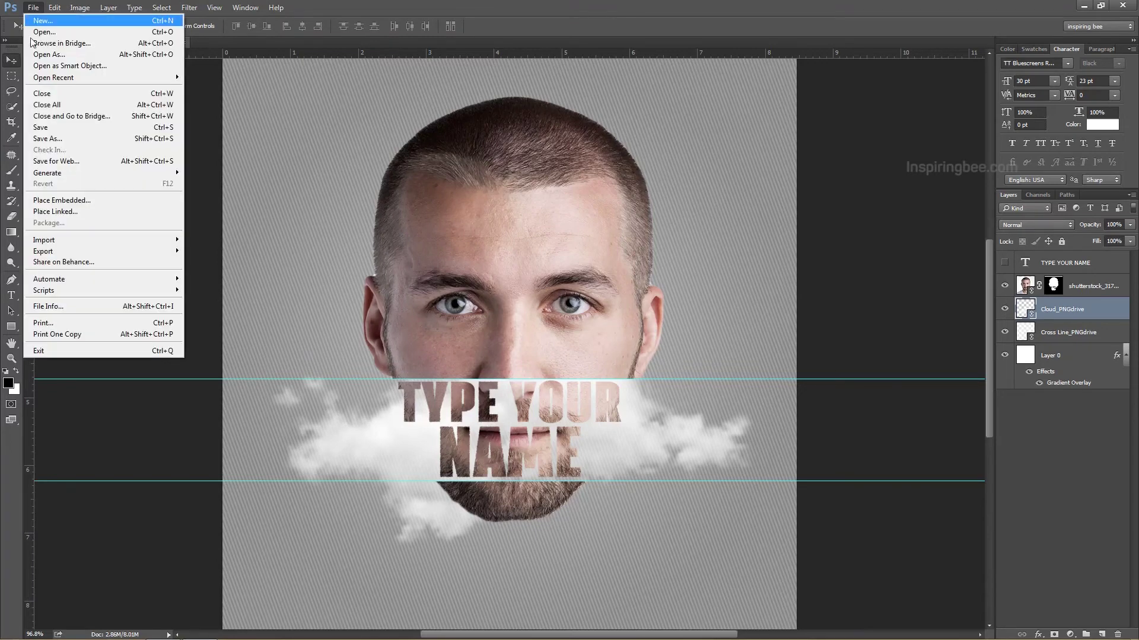
{"action": "left_click", "coordinate": [70, 220]}
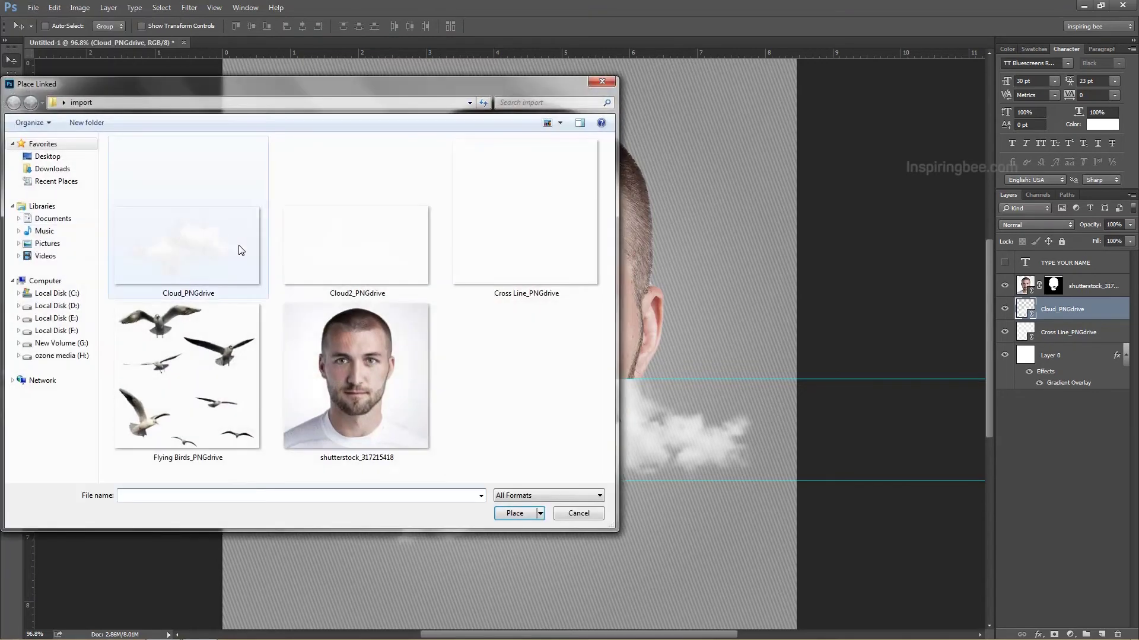
{"action": "left_click", "coordinate": [357, 277]}
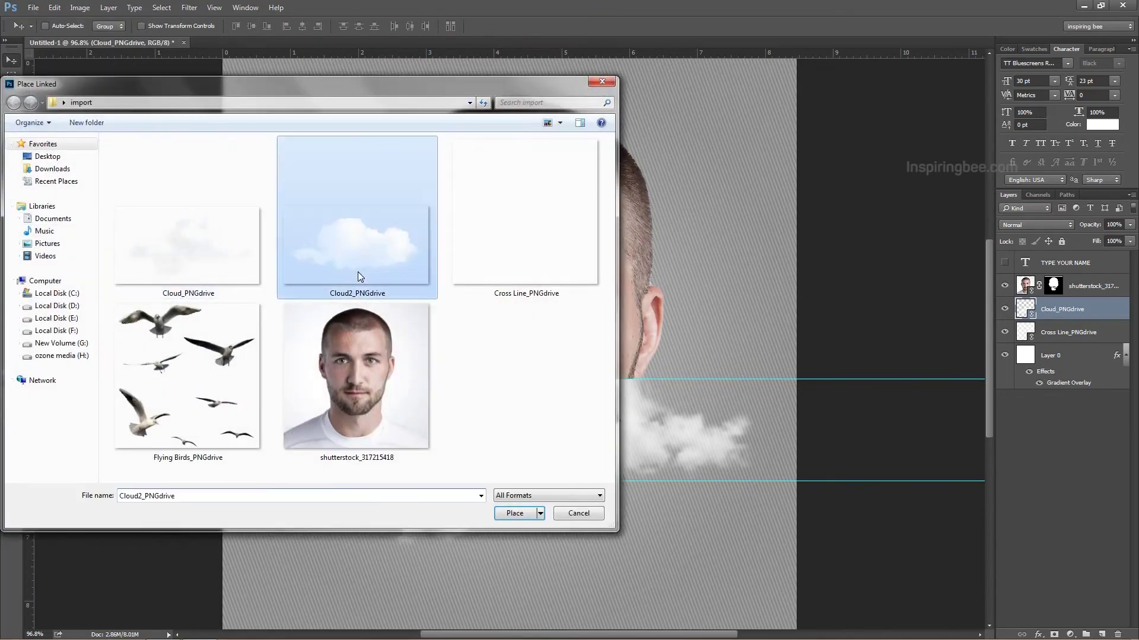
{"action": "left_click", "coordinate": [514, 514]}
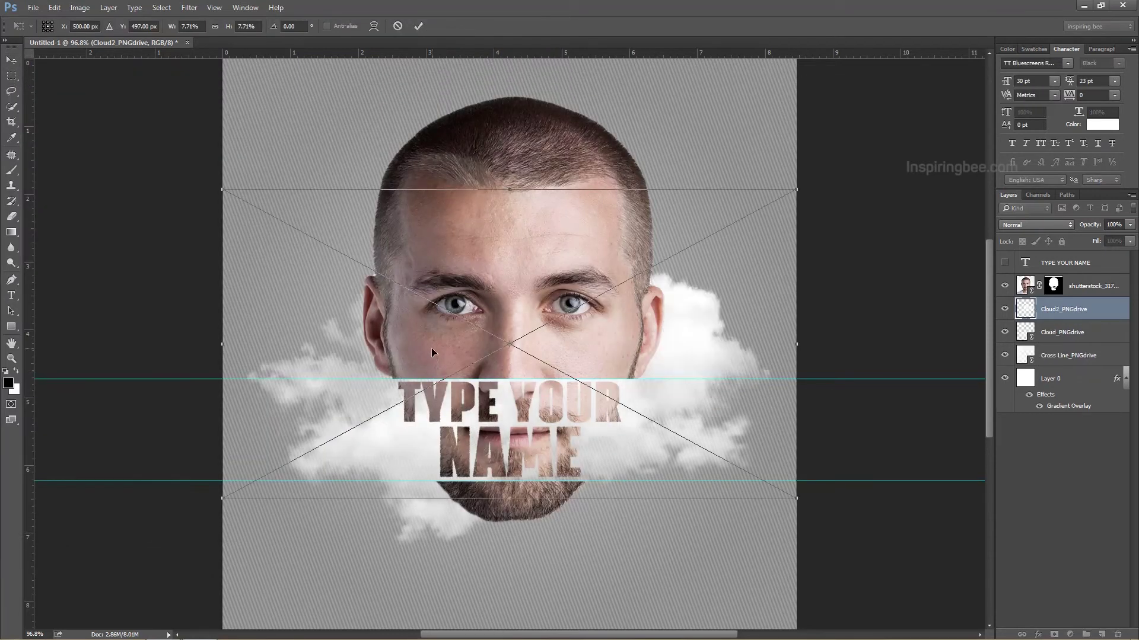
{"action": "left_click_drag", "start_coordinate": [793, 498], "coordinate": [738, 474]}
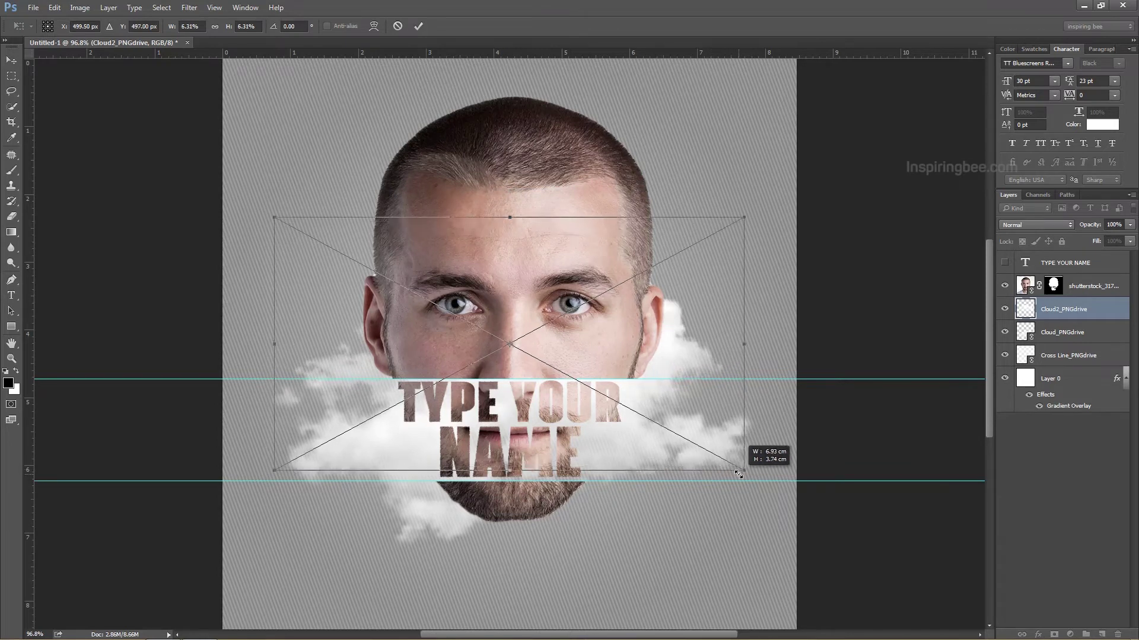
{"action": "left_click", "coordinate": [417, 27]}
{"action": "left_click_drag", "start_coordinate": [496, 276], "coordinate": [492, 251]}
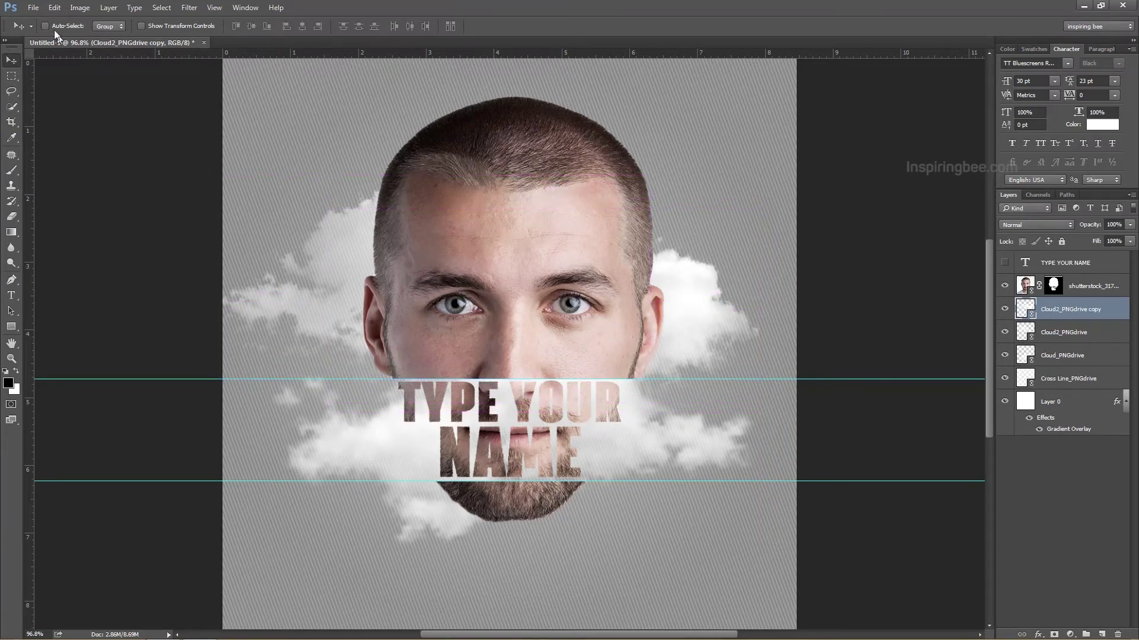
Place the Flying Birds_PNGdrive image from the import folder as a linked file, scaled to about 67% around its centre.
{"action": "left_click", "coordinate": [37, 8]}
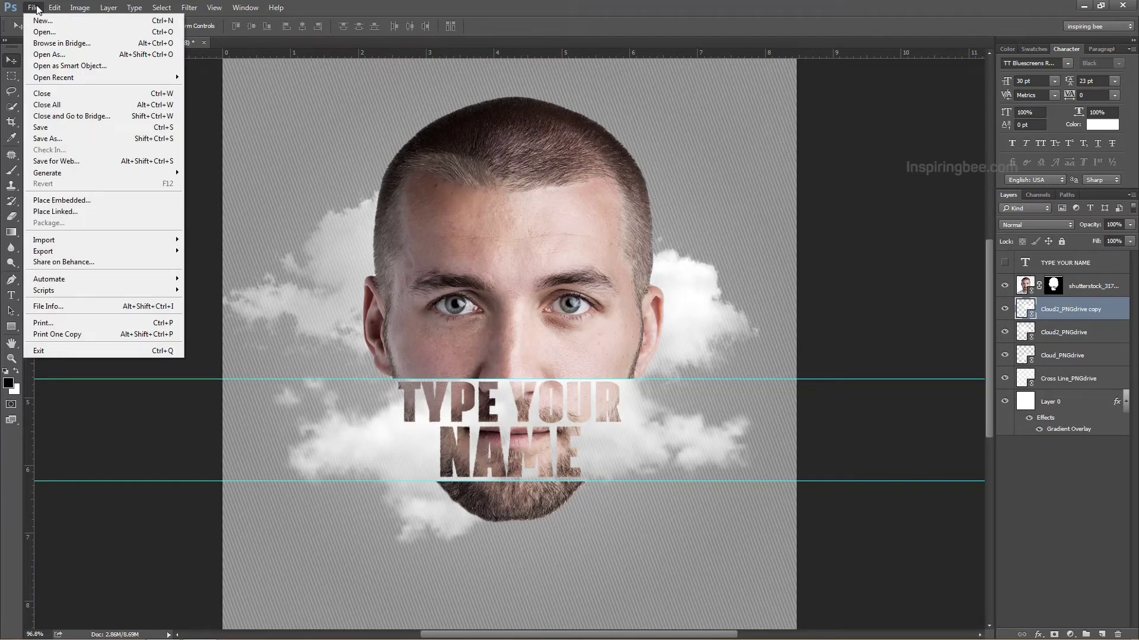
{"action": "left_click", "coordinate": [69, 212]}
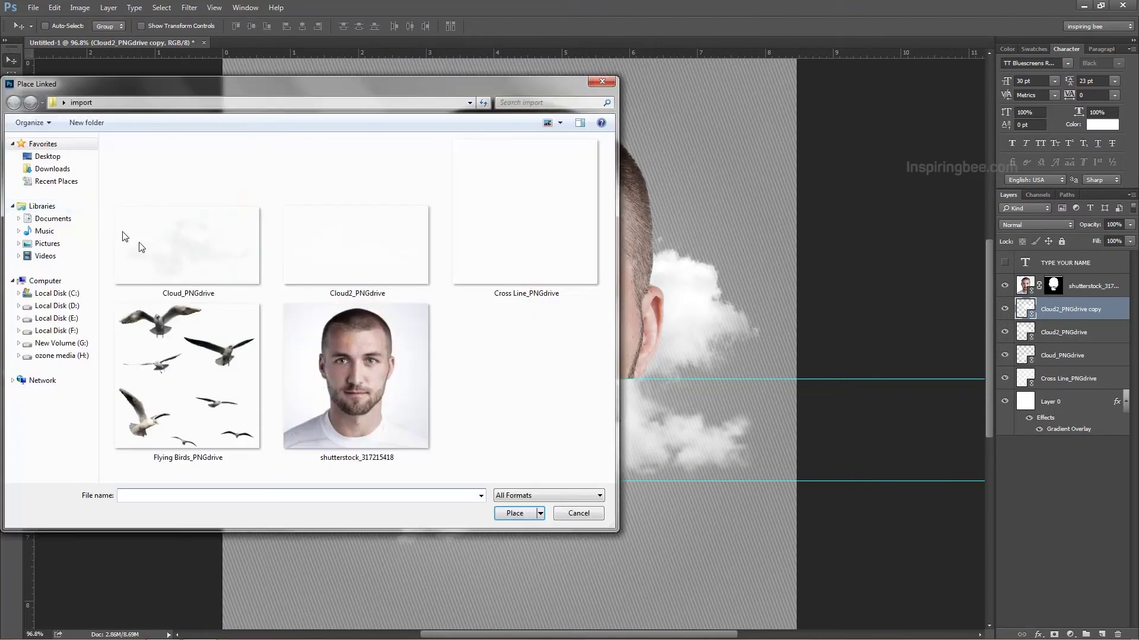
{"action": "left_click", "coordinate": [189, 338]}
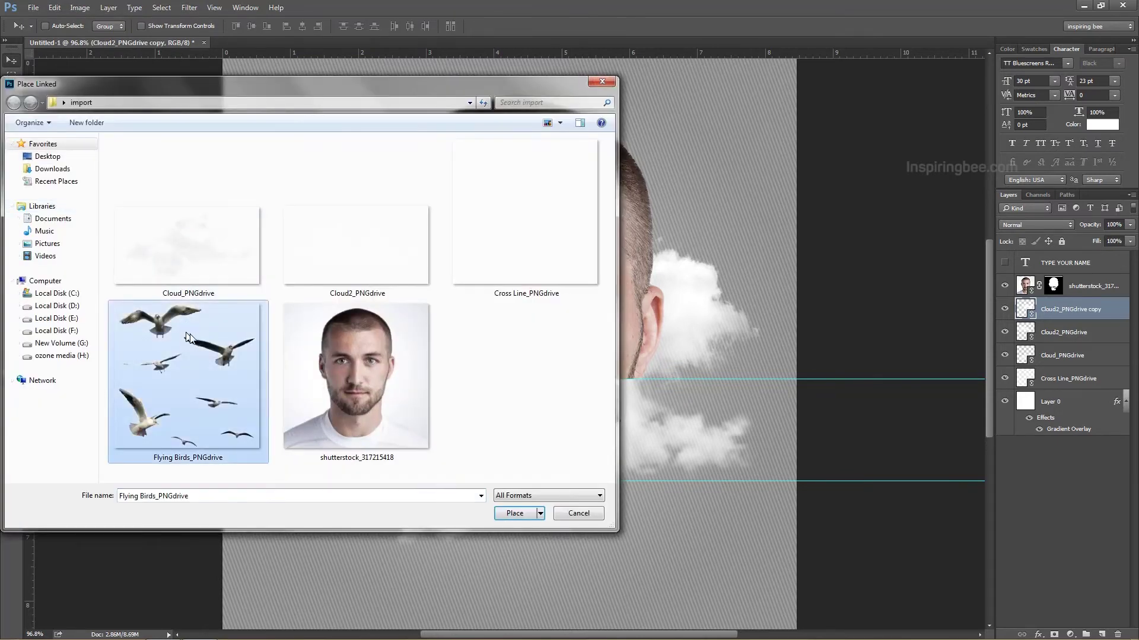
{"action": "left_click", "coordinate": [515, 513]}
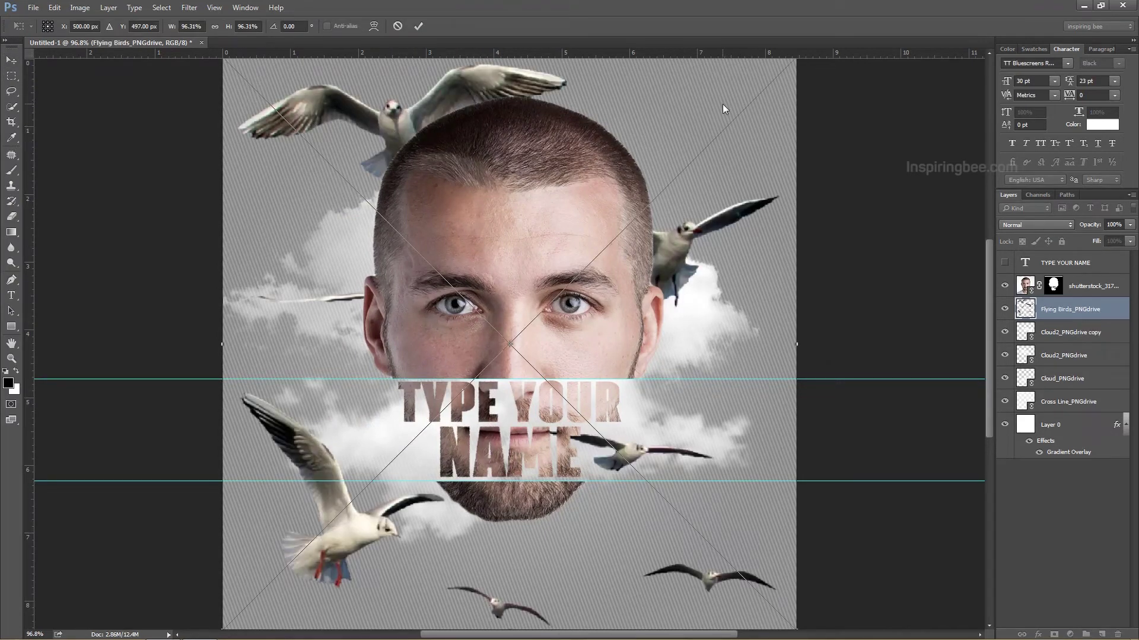
{"action": "left_click_drag", "start_coordinate": [797, 59], "coordinate": [747, 182]}
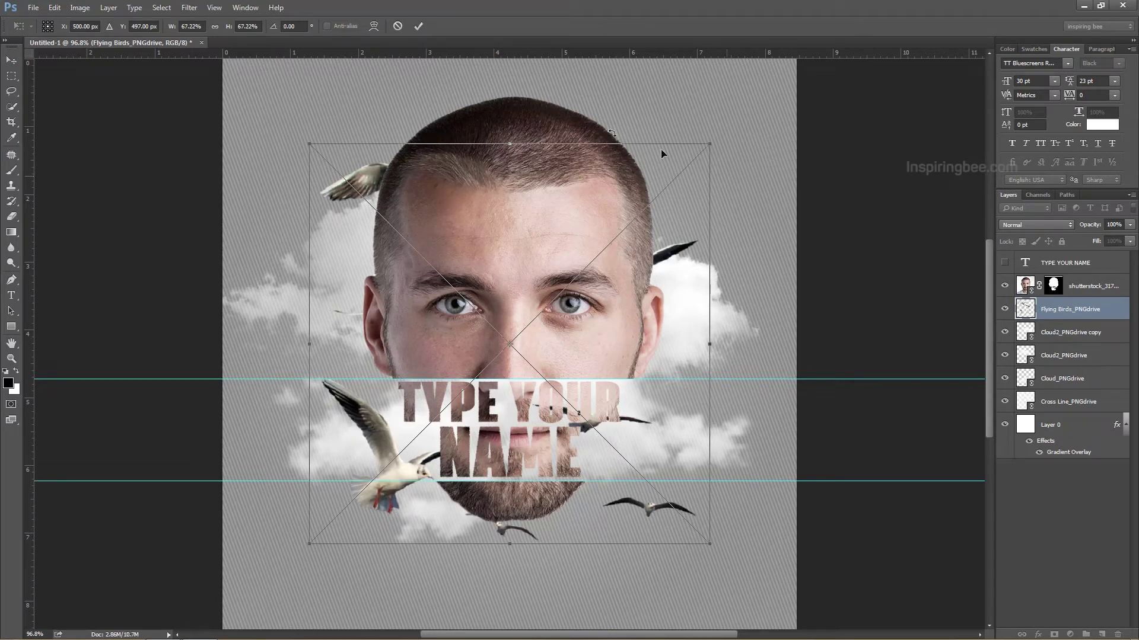
{"action": "left_click", "coordinate": [419, 26]}
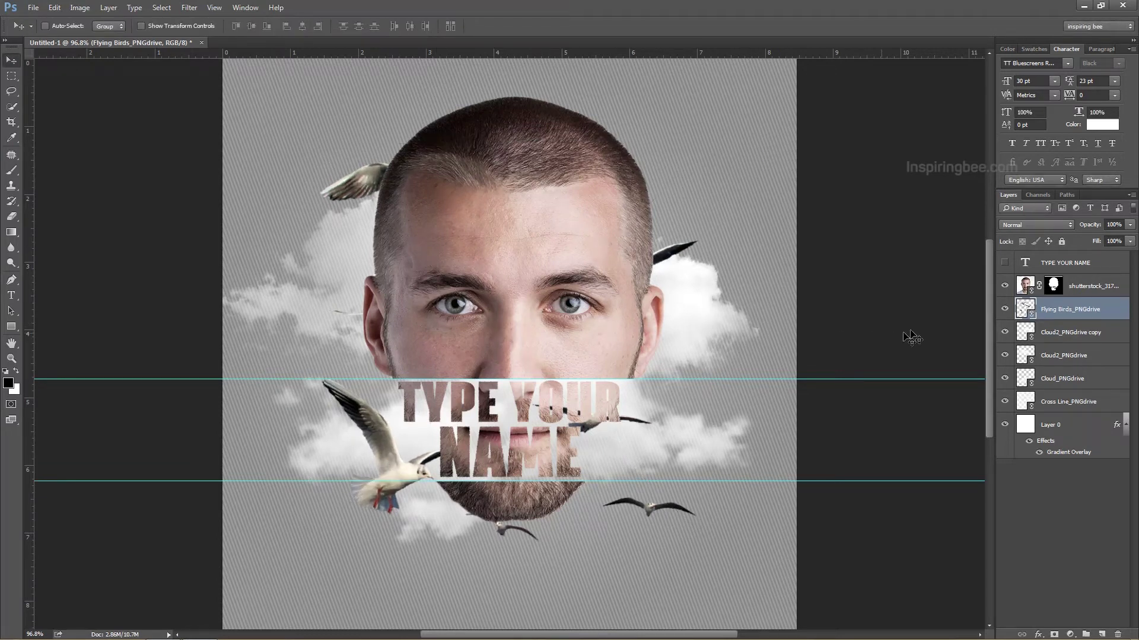
Move the Flying Birds_PNGdrive layer above the portrait layer and rasterize it.
{"action": "left_click_drag", "start_coordinate": [1055, 312], "coordinate": [1053, 277]}
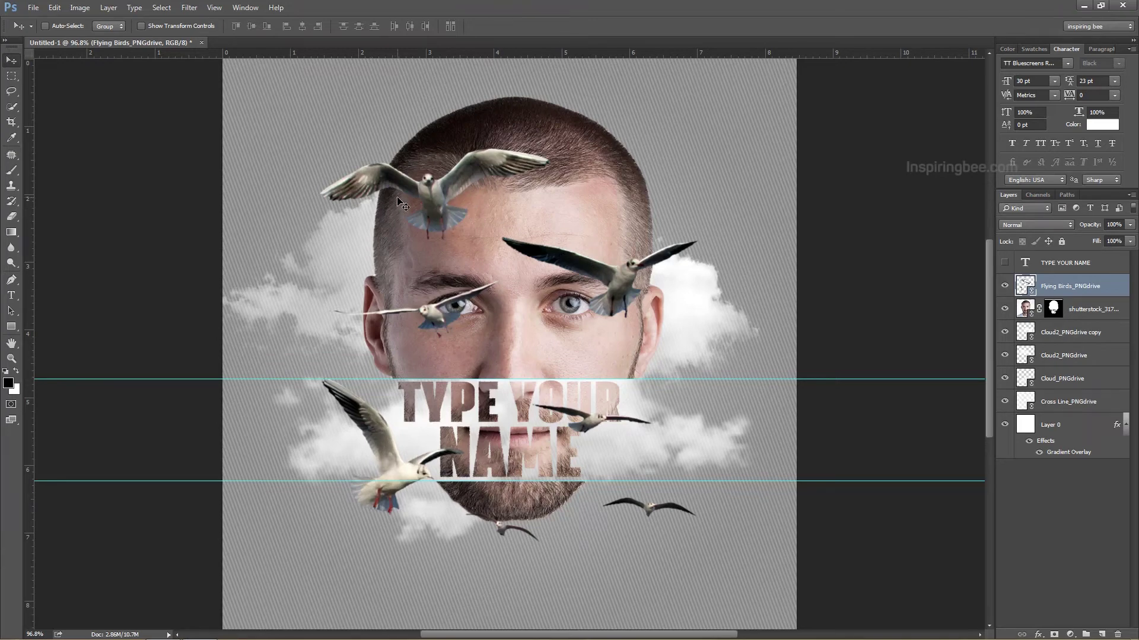
{"action": "right_click", "coordinate": [1056, 289]}
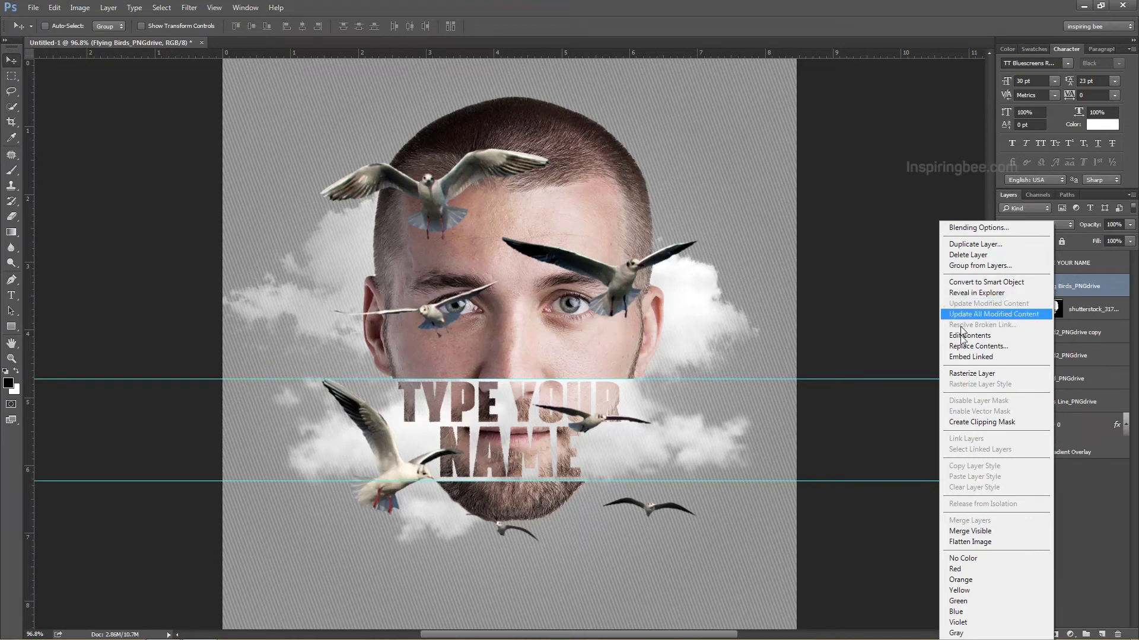
{"action": "left_click", "coordinate": [970, 374]}
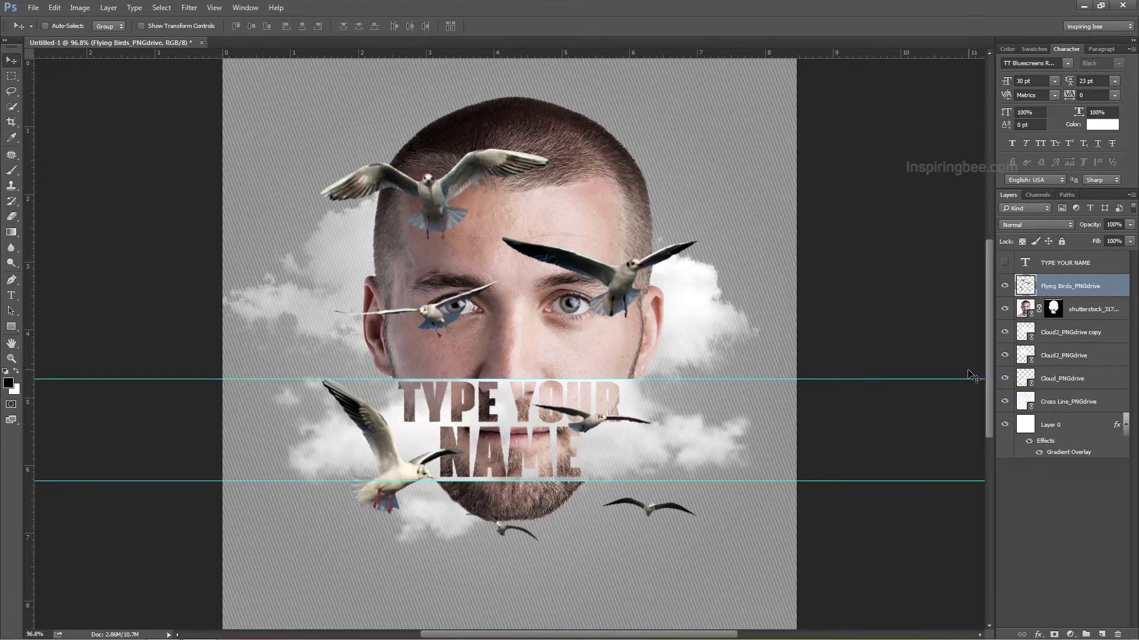
Lasso the large bird on the forehead and move it up and left beside the top of the head.
{"action": "left_click", "coordinate": [12, 93]}
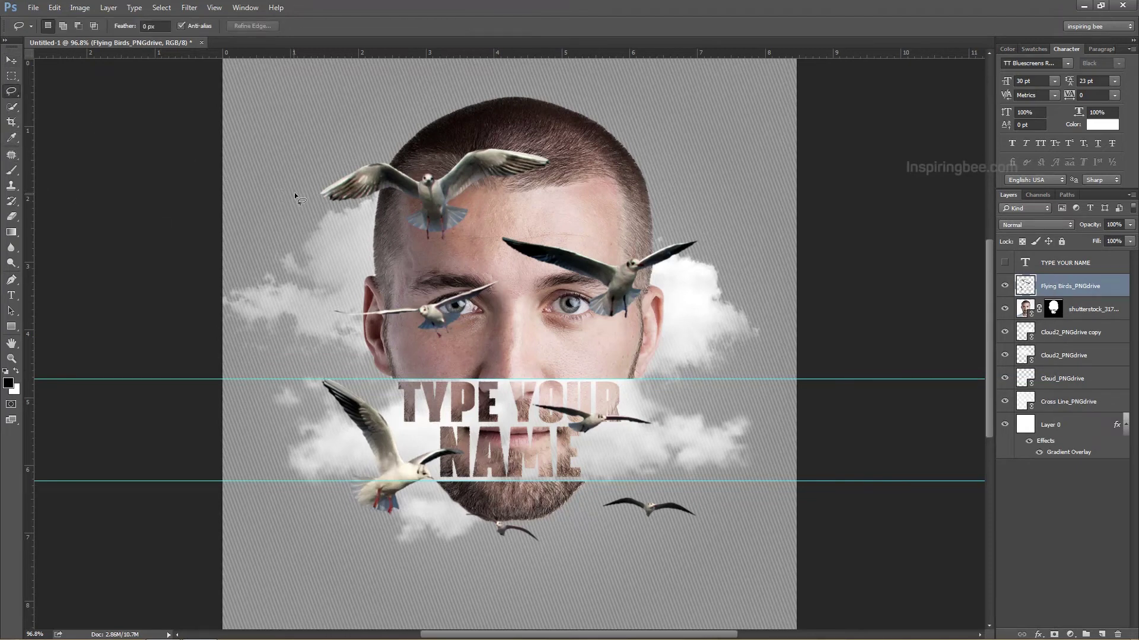
{"action": "left_click_drag", "start_coordinate": [301, 194], "coordinate": [395, 144]}
{"action": "left_click_drag", "start_coordinate": [536, 207], "coordinate": [437, 256]}
{"action": "left_click_drag", "start_coordinate": [343, 236], "coordinate": [325, 230]}
{"action": "left_click", "coordinate": [11, 60]}
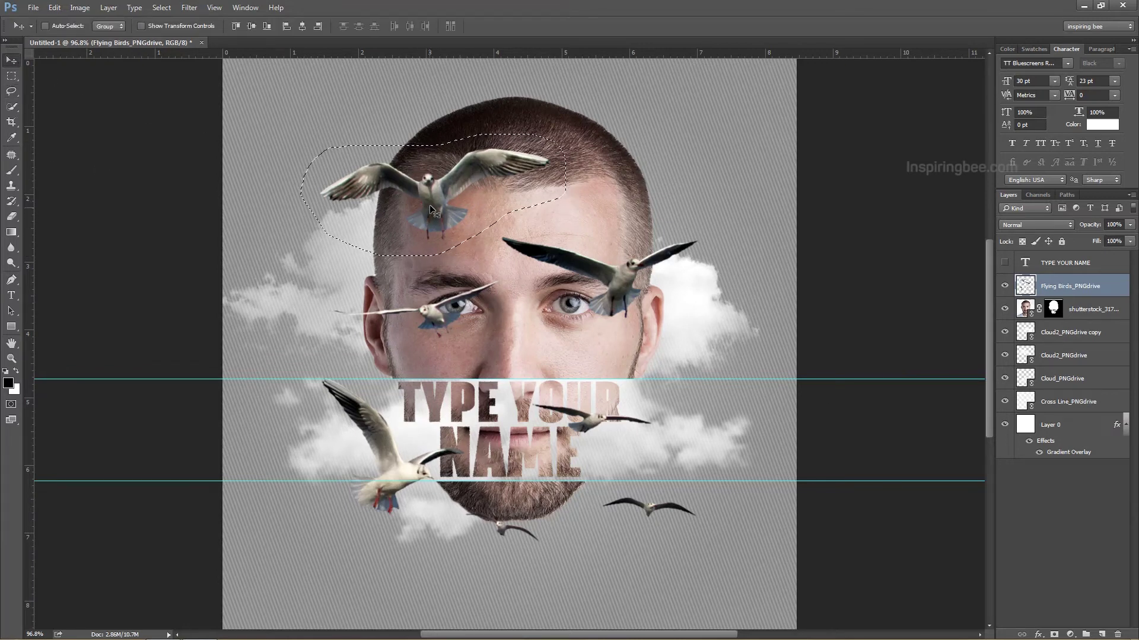
{"action": "left_click_drag", "start_coordinate": [431, 201], "coordinate": [348, 165]}
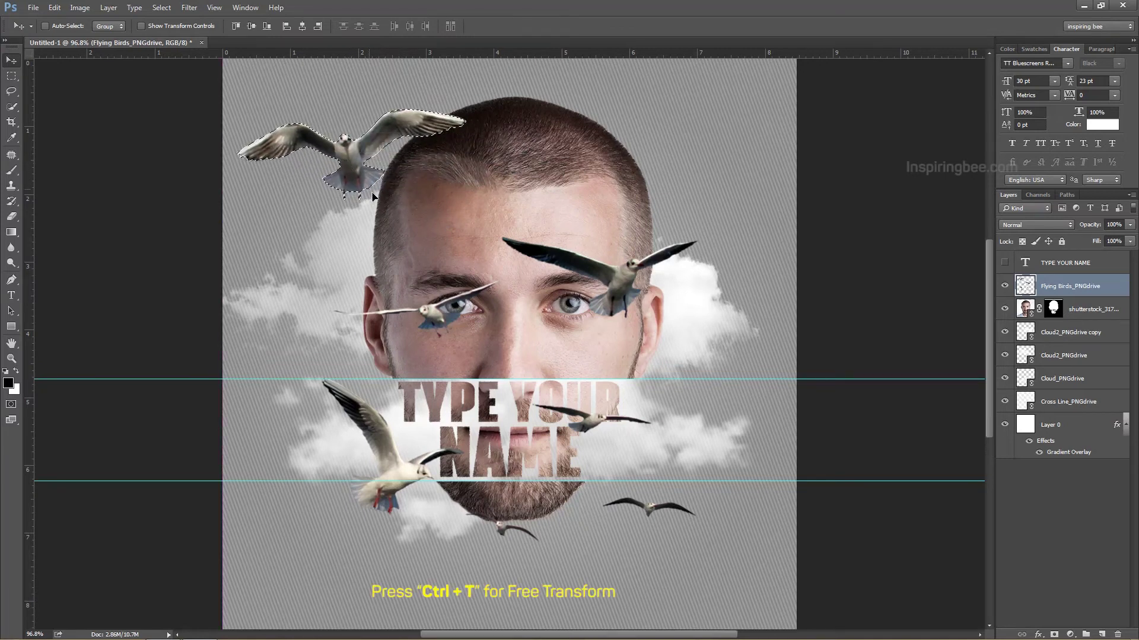
Scale the selected bird to about 71% with Free Transform, nudge it slightly down, and deselect it.
{"action": "key", "text": "ctrl+t"}
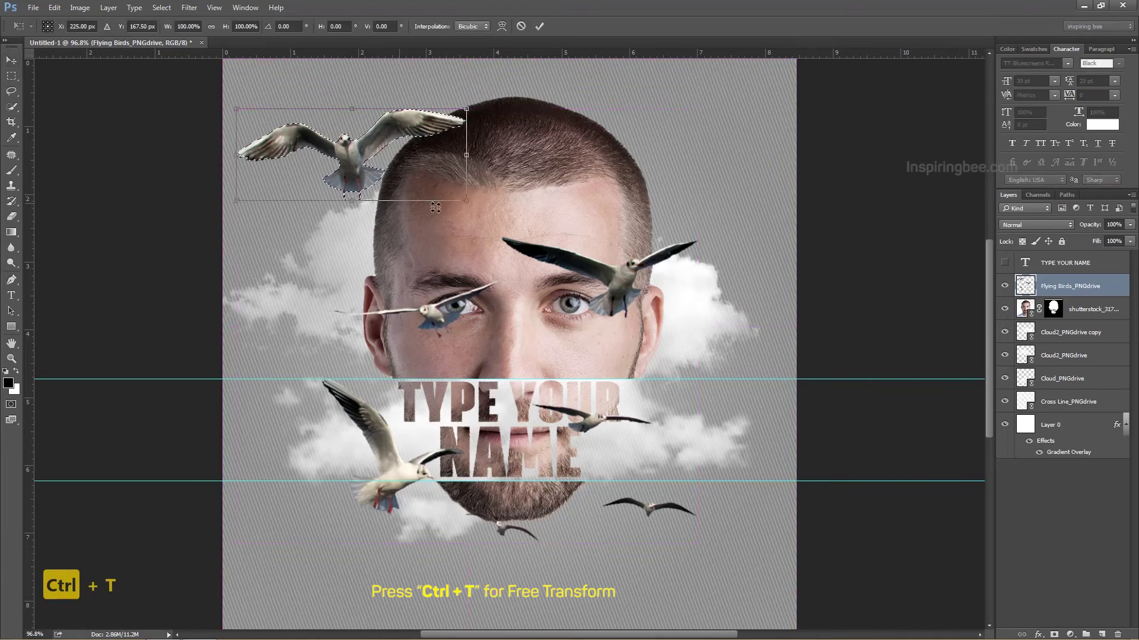
{"action": "left_click_drag", "start_coordinate": [466, 201], "coordinate": [398, 175]}
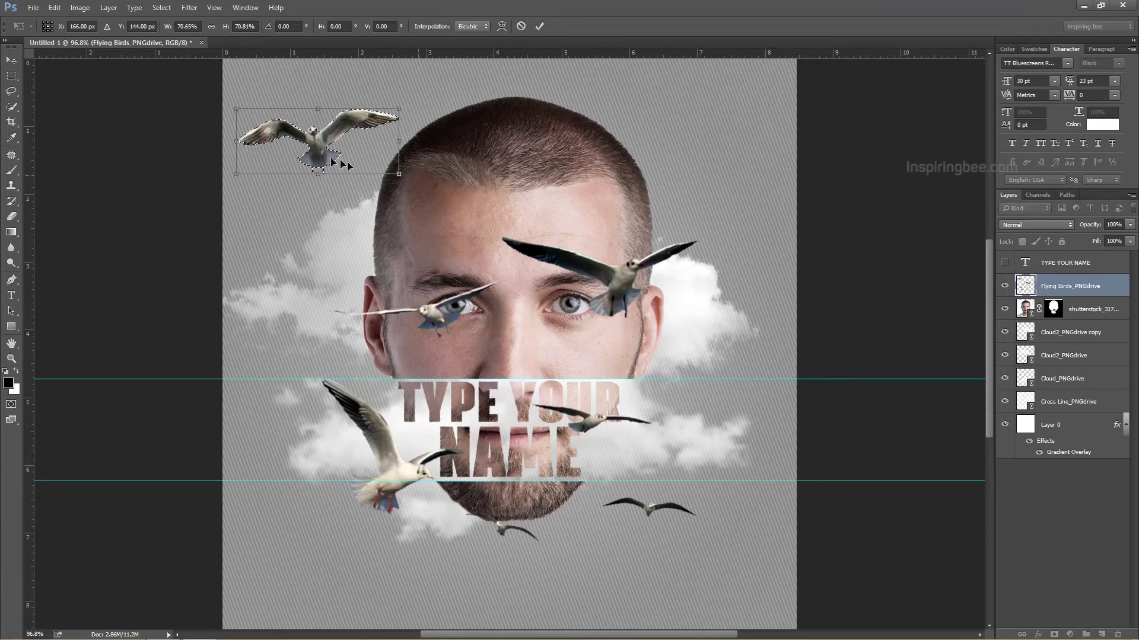
{"action": "left_click", "coordinate": [539, 26]}
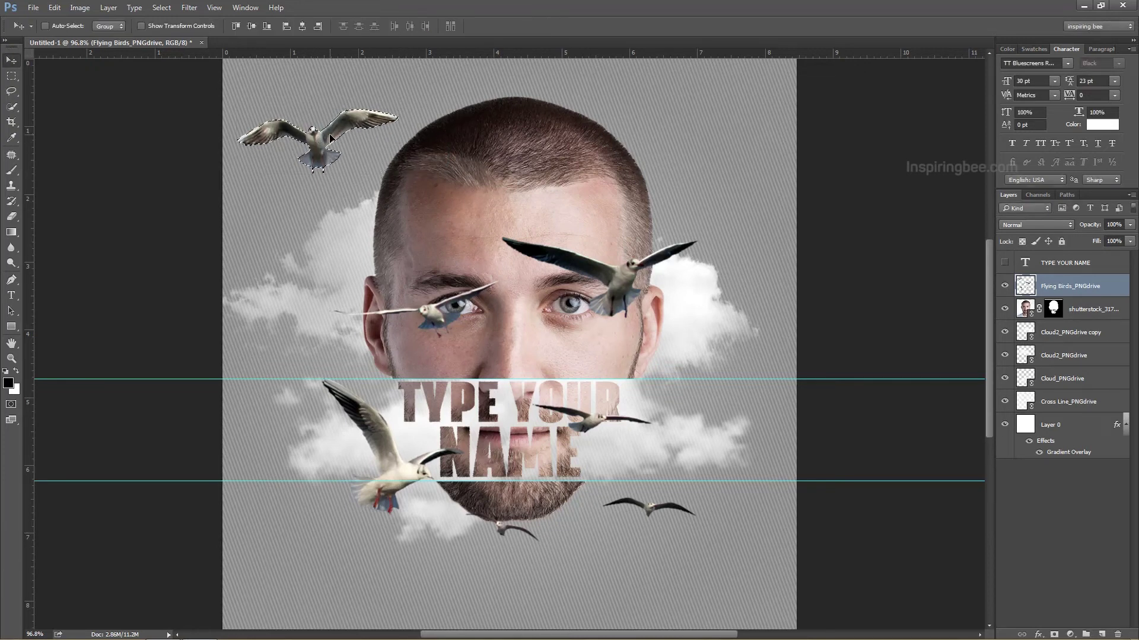
{"action": "left_click_drag", "start_coordinate": [330, 152], "coordinate": [332, 163]}
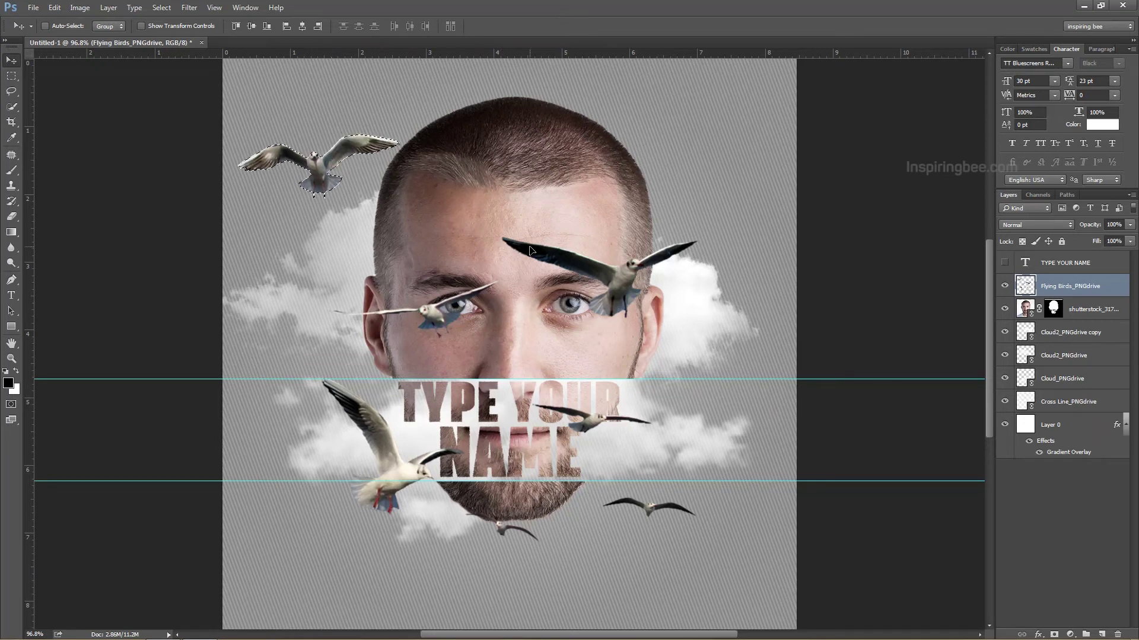
{"action": "key", "text": "ctrl+d"}
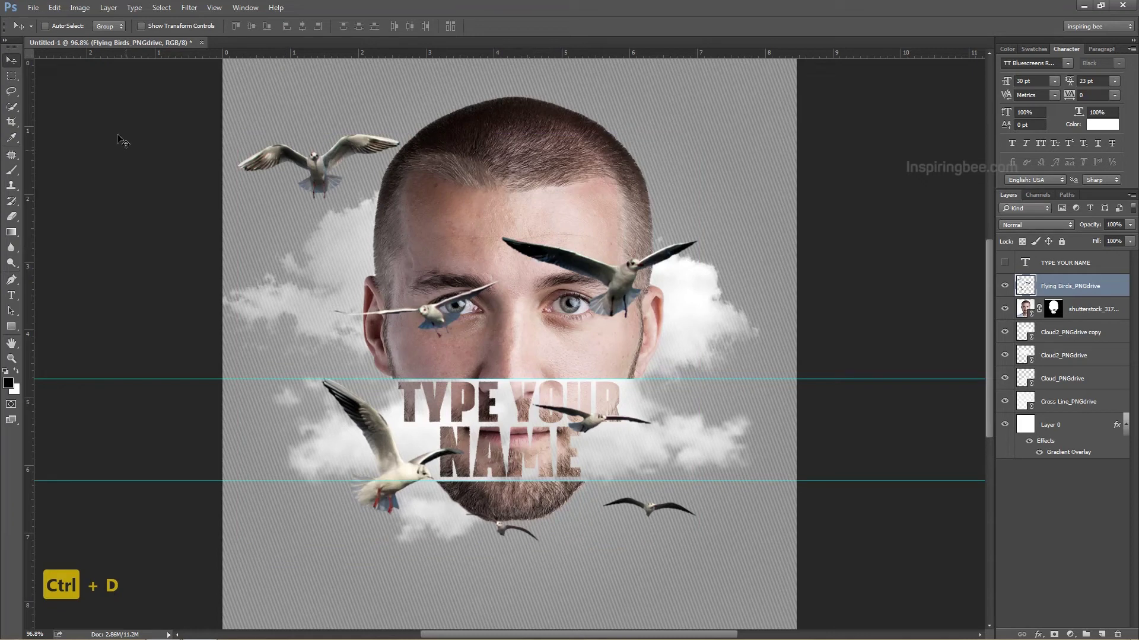
Lasso the dark-winged bird over the right-hand eye and scale it to about 77% with Free Transform.
{"action": "left_click", "coordinate": [11, 91]}
{"action": "mouse_move", "coordinate": [499, 220]}
{"action": "left_mouse_down"}
{"action": "mouse_move", "coordinate": [484, 240]}
{"action": "mouse_move", "coordinate": [529, 281]}
{"action": "left_mouse_up"}
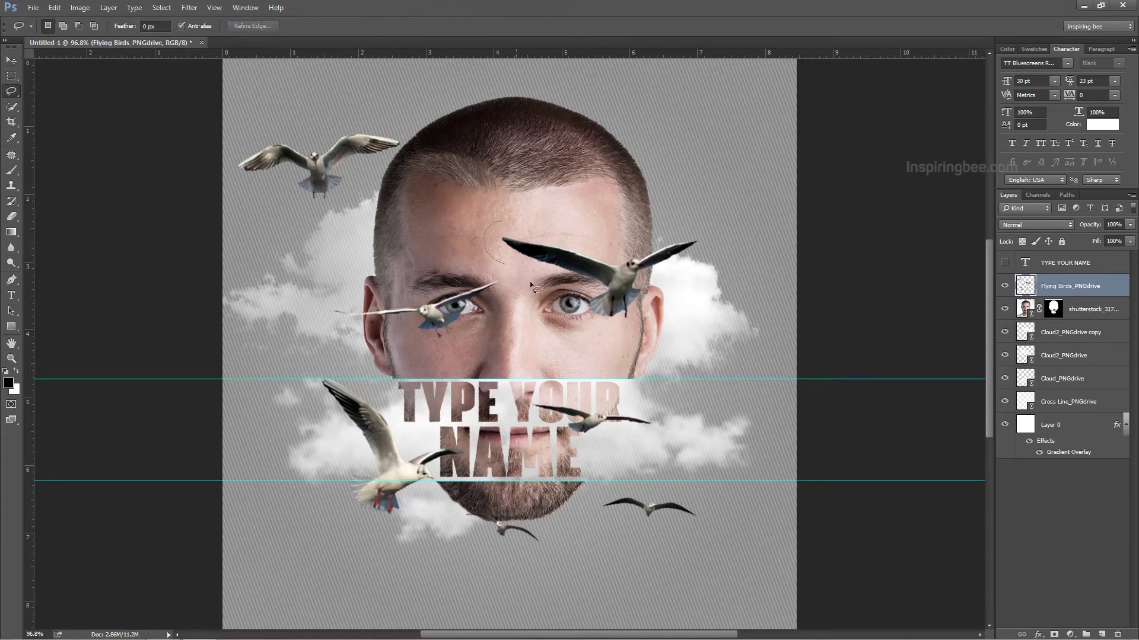
{"action": "left_click_drag", "start_coordinate": [620, 224], "coordinate": [613, 224]}
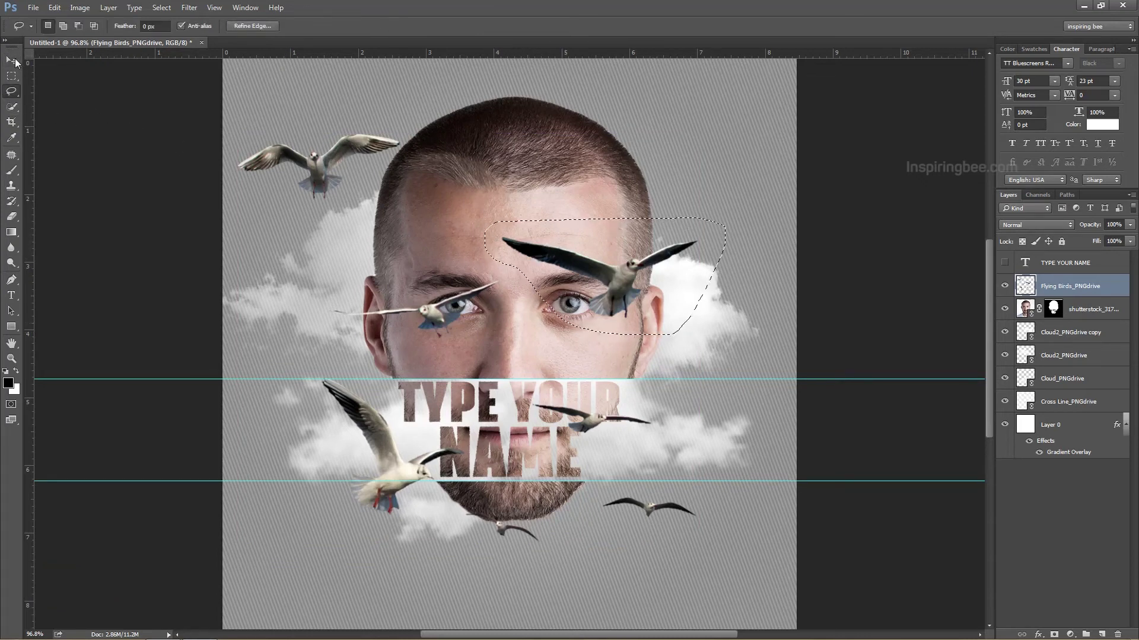
{"action": "key", "text": "ctrl+t"}
{"action": "left_click_drag", "start_coordinate": [485, 335], "coordinate": [537, 310]}
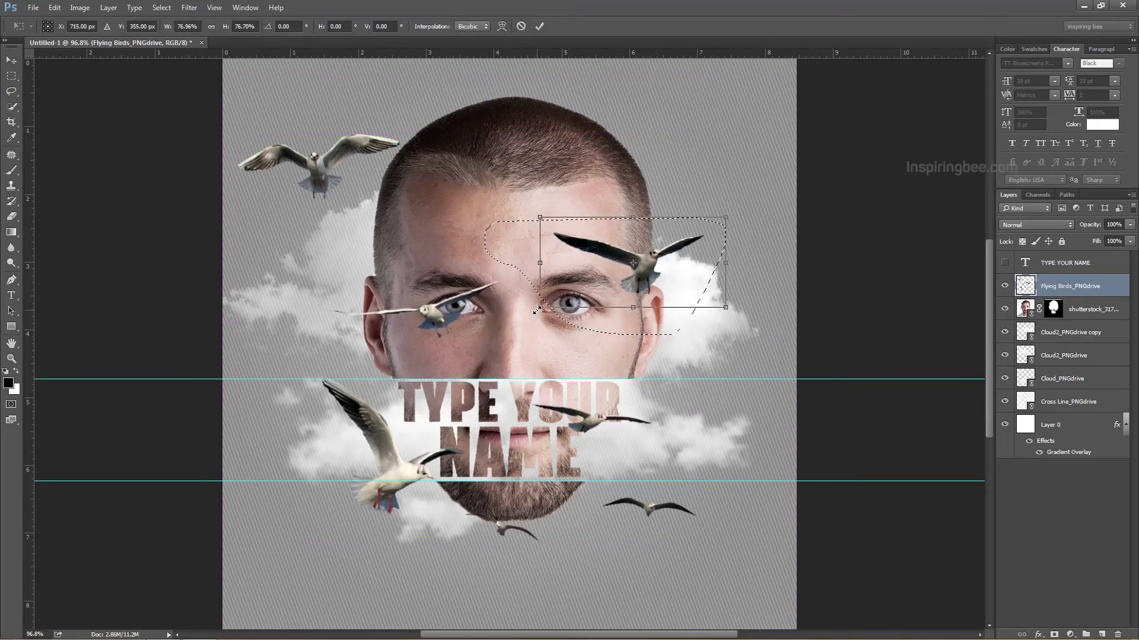
{"action": "left_click", "coordinate": [539, 26]}
Move the dark-winged bird up into the empty background right of the head and shrink it further with Free Transform.
{"action": "key", "text": "v"}
{"action": "left_click_drag", "start_coordinate": [647, 244], "coordinate": [718, 173]}
{"action": "key", "text": "ctrl+t"}
{"action": "left_click_drag", "start_coordinate": [629, 158], "coordinate": [655, 171]}
{"action": "left_click", "coordinate": [539, 26]}
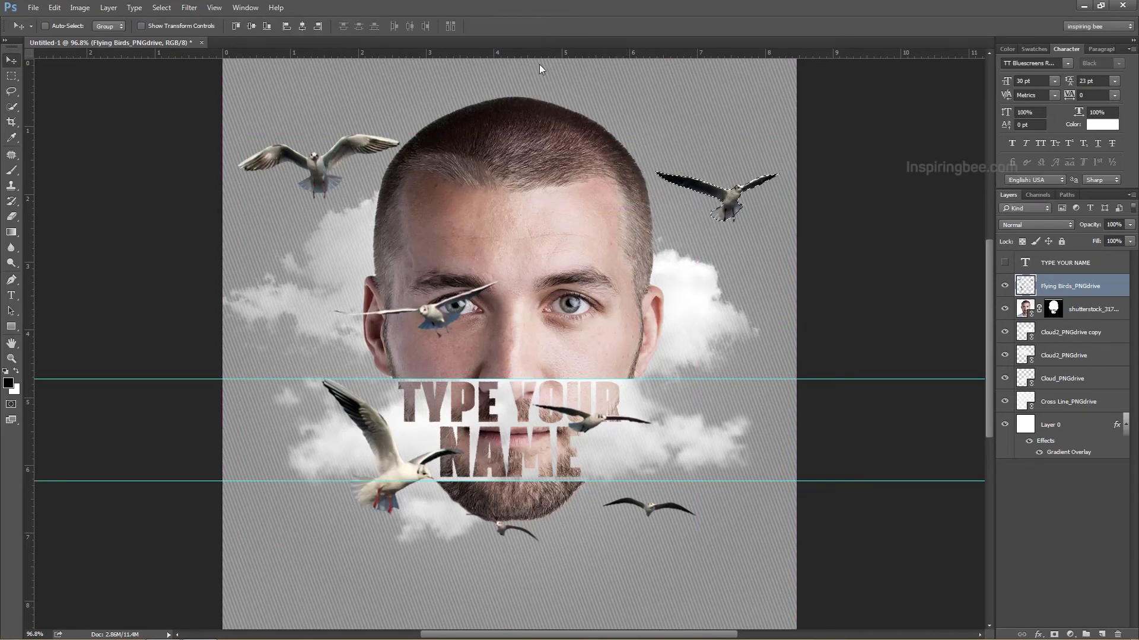
Lasso the three small birds around the text and chin, shift them together down and right, and deselect.
{"action": "key", "text": "l"}
{"action": "mouse_move", "coordinate": [472, 572]}
{"action": "left_mouse_down"}
{"action": "mouse_move", "coordinate": [461, 501]}
{"action": "mouse_move", "coordinate": [532, 386]}
{"action": "mouse_move", "coordinate": [658, 375]}
{"action": "mouse_move", "coordinate": [750, 477]}
{"action": "mouse_move", "coordinate": [702, 568]}
{"action": "mouse_move", "coordinate": [569, 592]}
{"action": "left_mouse_up"}
{"action": "key", "text": "v"}
{"action": "left_click_drag", "start_coordinate": [513, 534], "coordinate": [567, 560]}
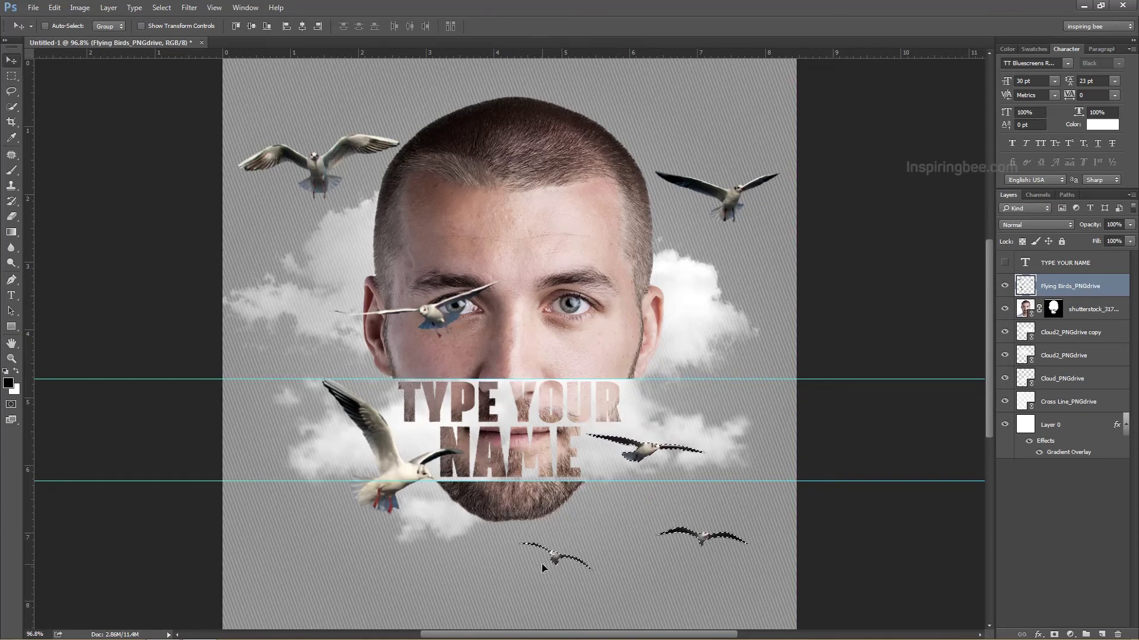
{"action": "key", "text": "ctrl+d"}
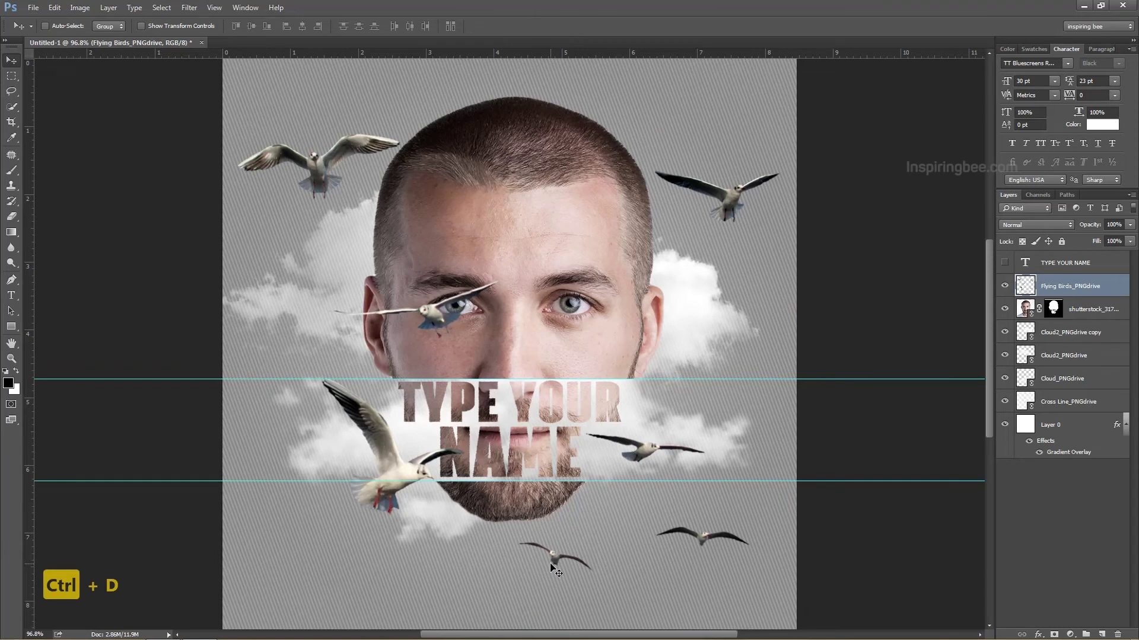
Lasso the smallest bird below the chin, move it over the cloud left of the face, and deselect it.
{"action": "key", "text": "l"}
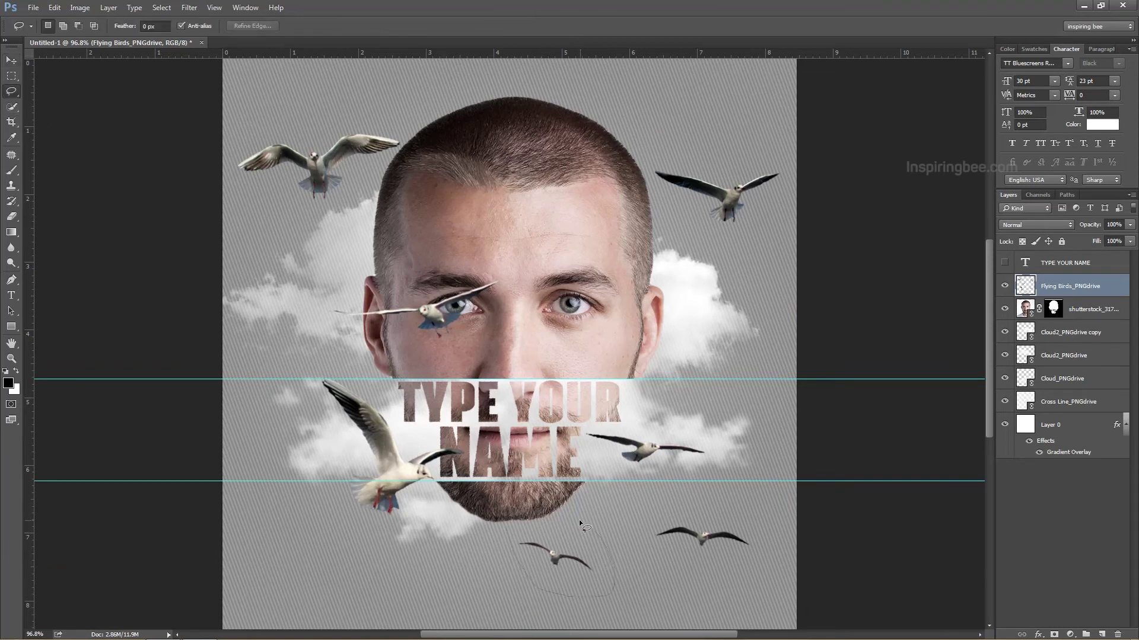
{"action": "left_click_drag", "start_coordinate": [580, 522], "coordinate": [511, 527]}
{"action": "key", "text": "v"}
{"action": "mouse_move", "coordinate": [551, 560]}
{"action": "left_mouse_down"}
{"action": "mouse_move", "coordinate": [397, 402]}
{"action": "mouse_move", "coordinate": [287, 351]}
{"action": "left_mouse_up"}
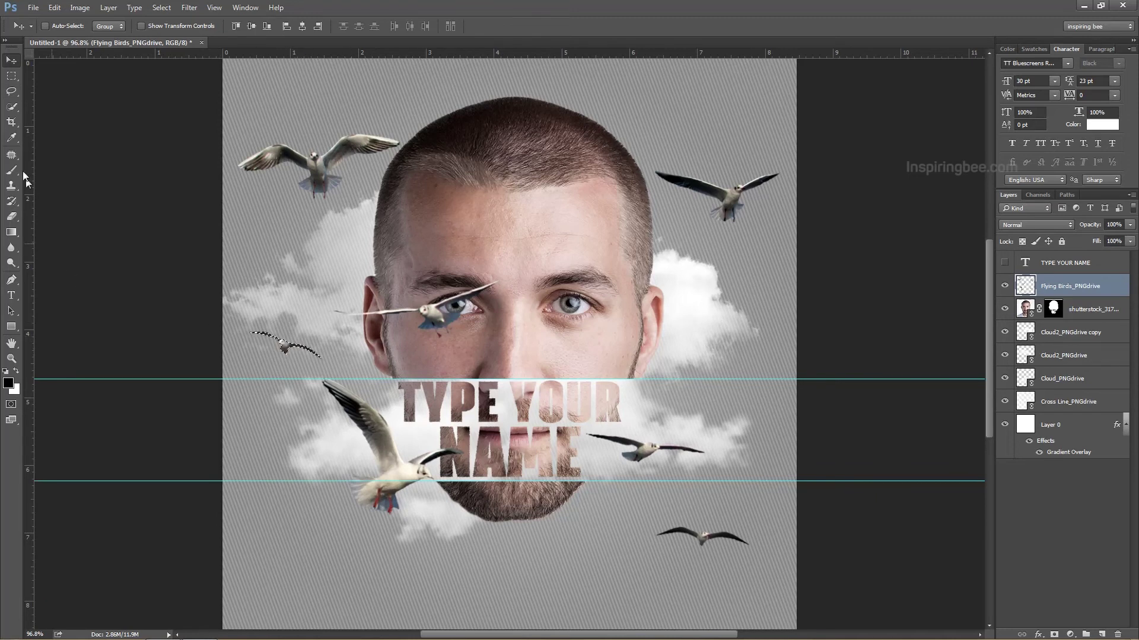
{"action": "left_click", "coordinate": [11, 91]}
{"action": "key", "text": "ctrl+d"}
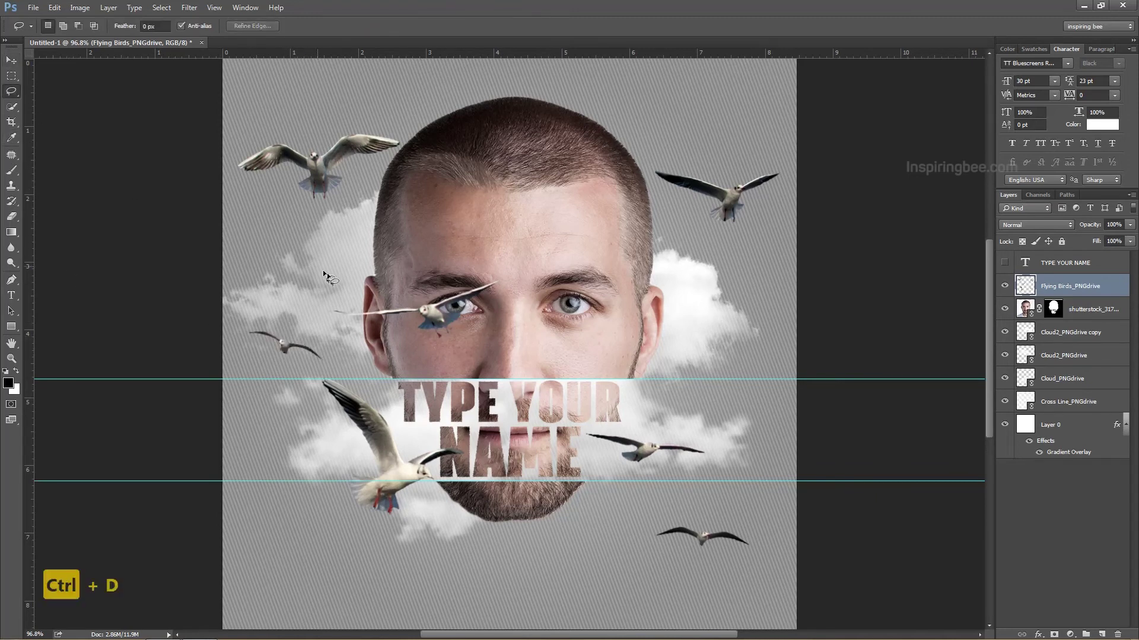
Lasso the bird over the left-hand eye, move it onto the cloud right of the face, and shrink it slightly with Free Transform.
{"action": "mouse_move", "coordinate": [320, 288]}
{"action": "left_mouse_down"}
{"action": "mouse_move", "coordinate": [431, 353]}
{"action": "mouse_move", "coordinate": [518, 291]}
{"action": "mouse_move", "coordinate": [481, 251]}
{"action": "mouse_move", "coordinate": [451, 264]}
{"action": "left_mouse_up"}
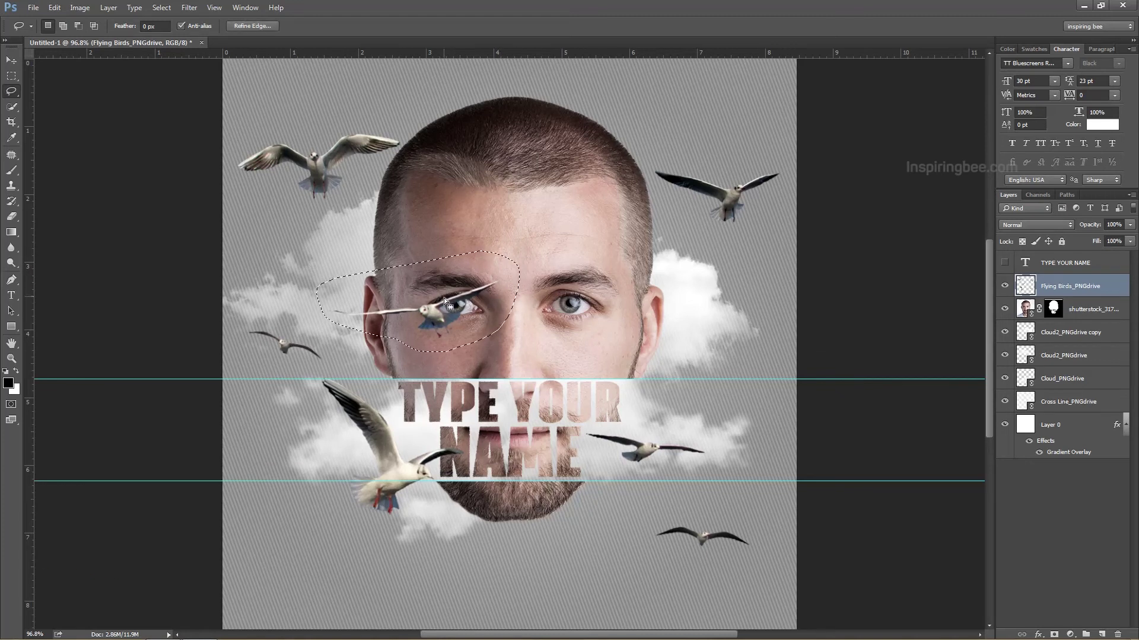
{"action": "key", "text": "v"}
{"action": "mouse_move", "coordinate": [449, 318]}
{"action": "left_mouse_down"}
{"action": "mouse_move", "coordinate": [623, 323]}
{"action": "mouse_move", "coordinate": [689, 337]}
{"action": "mouse_move", "coordinate": [725, 377]}
{"action": "mouse_move", "coordinate": [717, 327]}
{"action": "mouse_move", "coordinate": [725, 366]}
{"action": "left_mouse_up"}
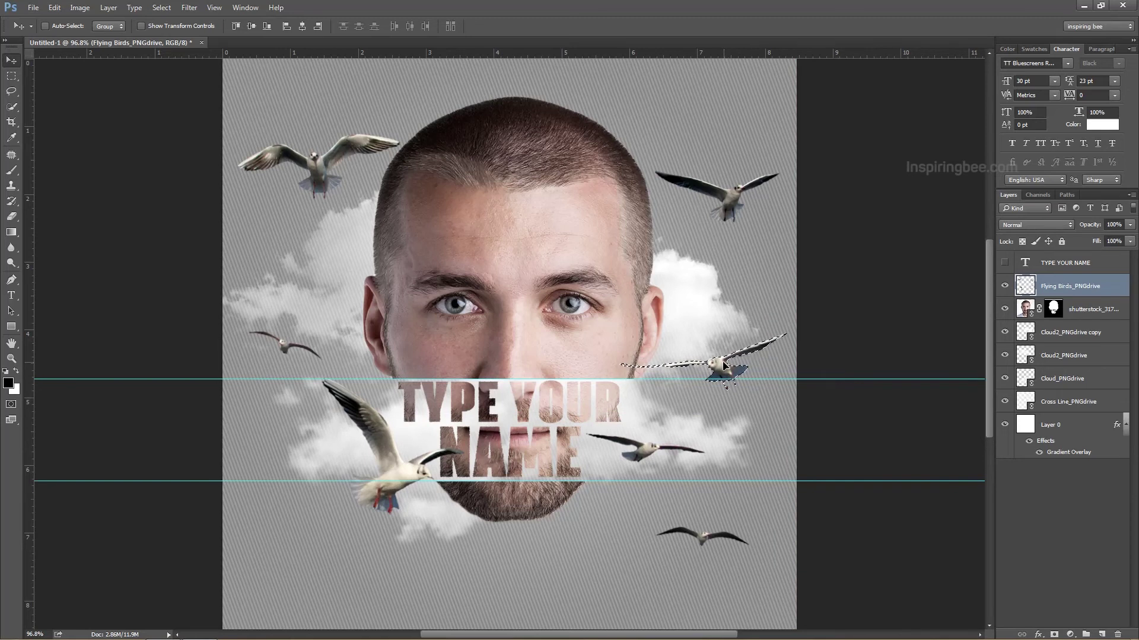
{"action": "key", "text": "ctrl+t"}
{"action": "left_click_drag", "start_coordinate": [621, 391], "coordinate": [644, 381]}
{"action": "key", "text": "Return"}
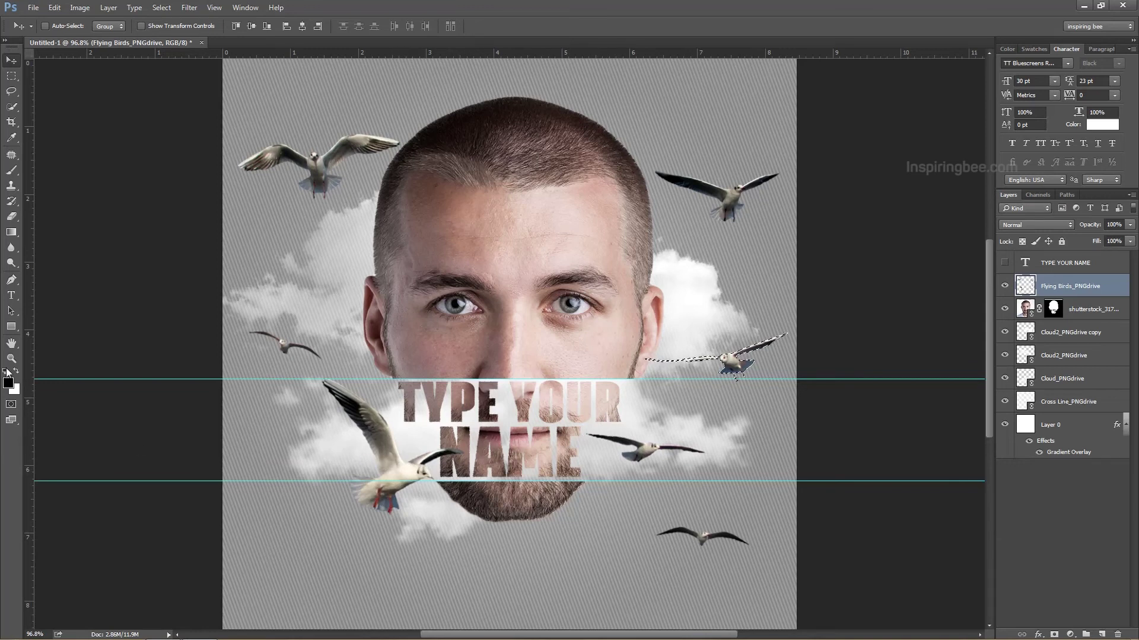
Draw a flat elliptical selection about 2.5 cm wide and 0.5 cm high, centred in the empty background below the chin.
{"action": "left_click", "coordinate": [11, 76]}
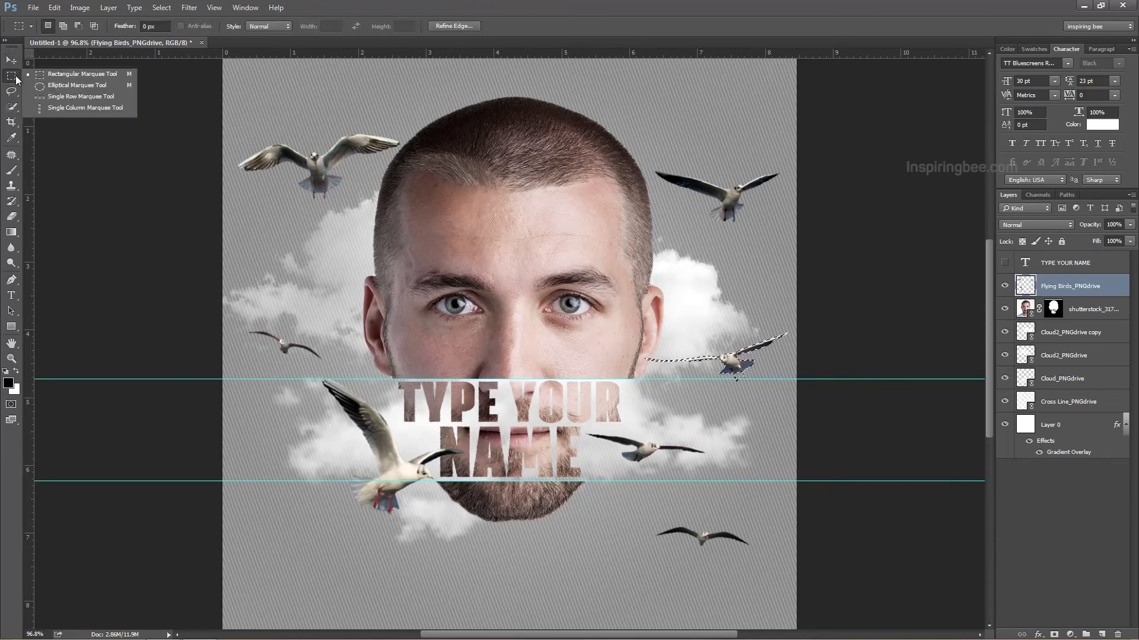
{"action": "left_click", "coordinate": [35, 86]}
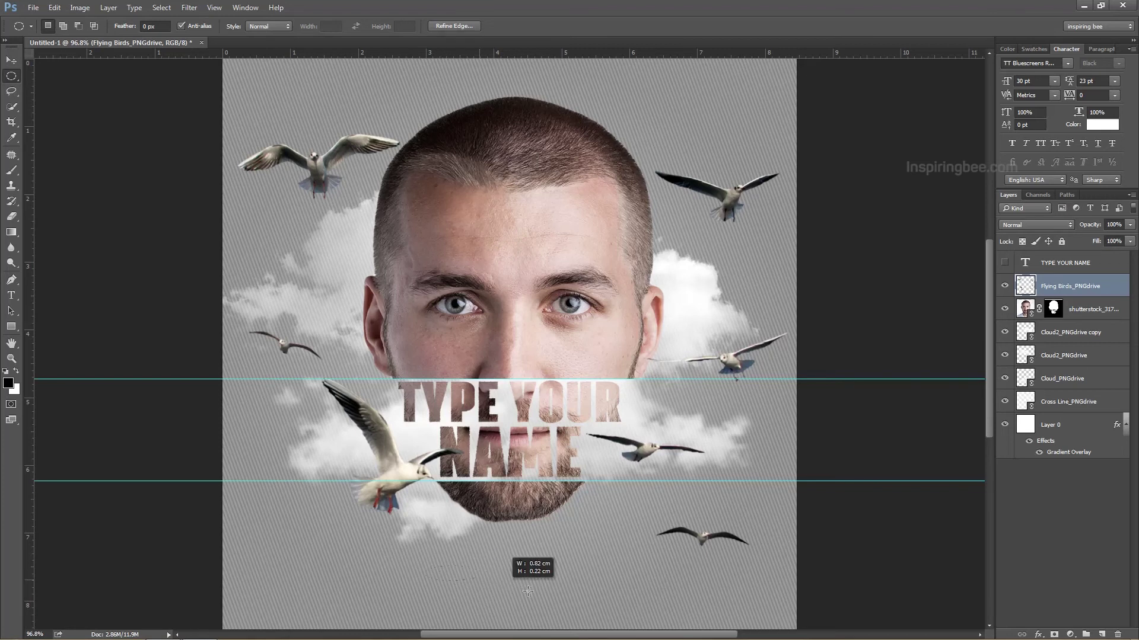
{"action": "left_click_drag", "start_coordinate": [581, 599], "coordinate": [593, 599]}
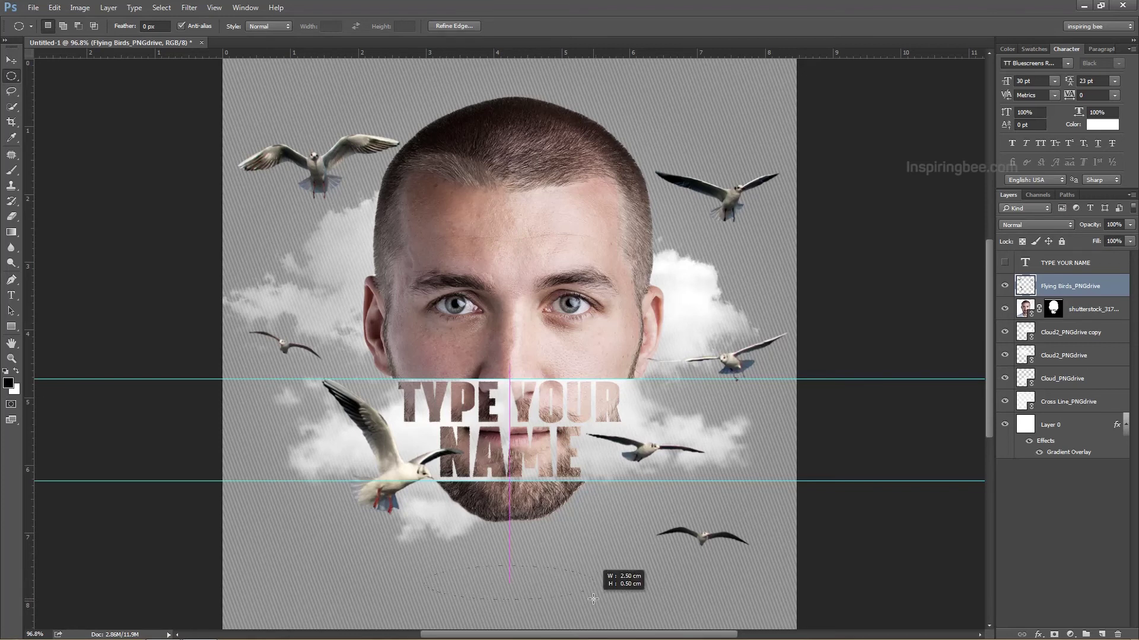
{"action": "left_click_drag", "start_coordinate": [475, 577], "coordinate": [471, 575]}
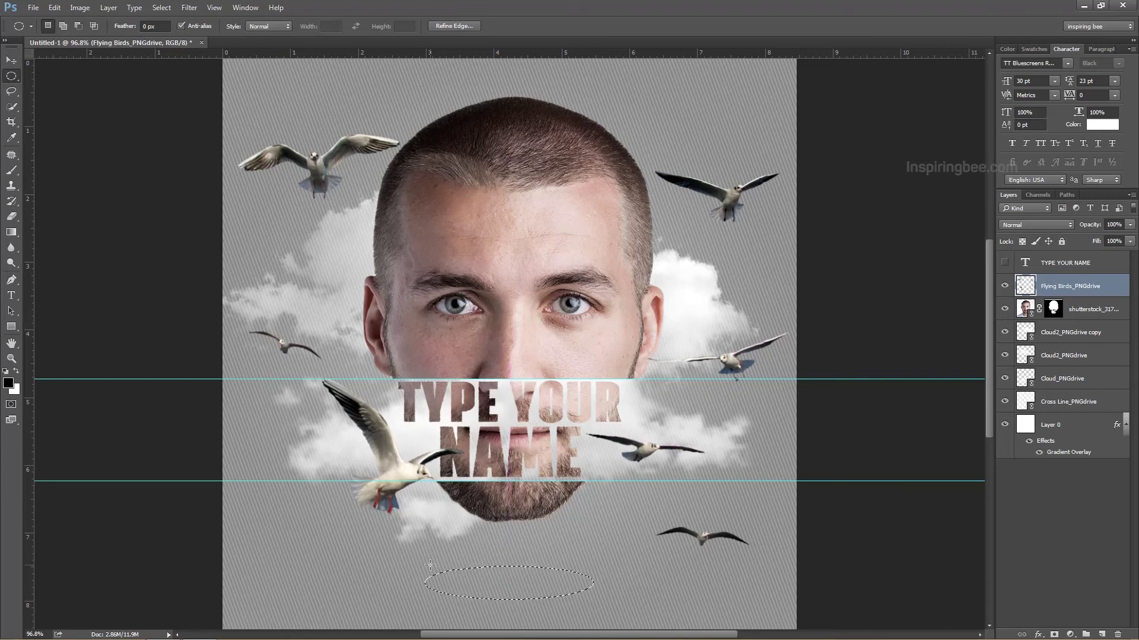
Fill the elliptical selection with grey #797979 on a new layer and deselect it.
{"action": "key", "text": "ctrl+shift+n"}
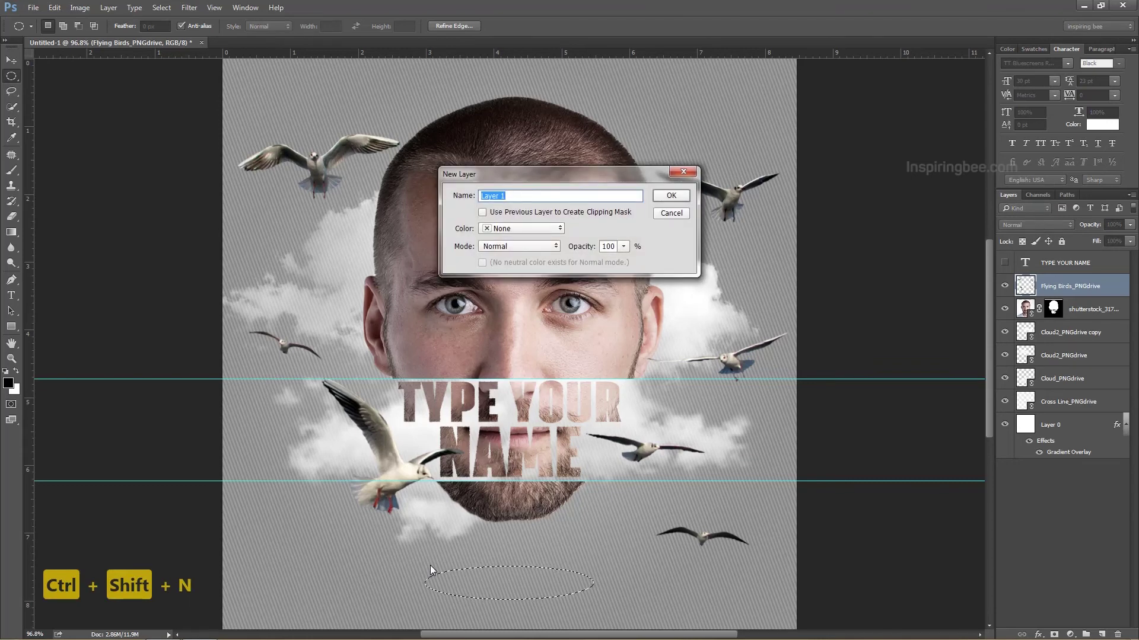
{"action": "key", "text": "Return"}
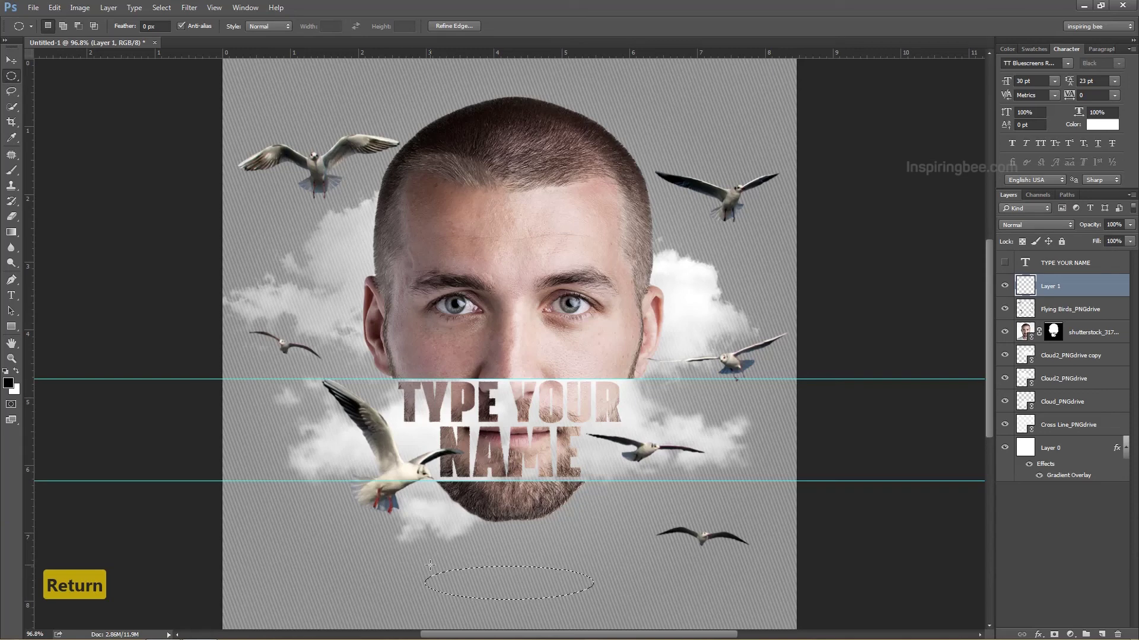
{"action": "left_click", "coordinate": [8, 383]}
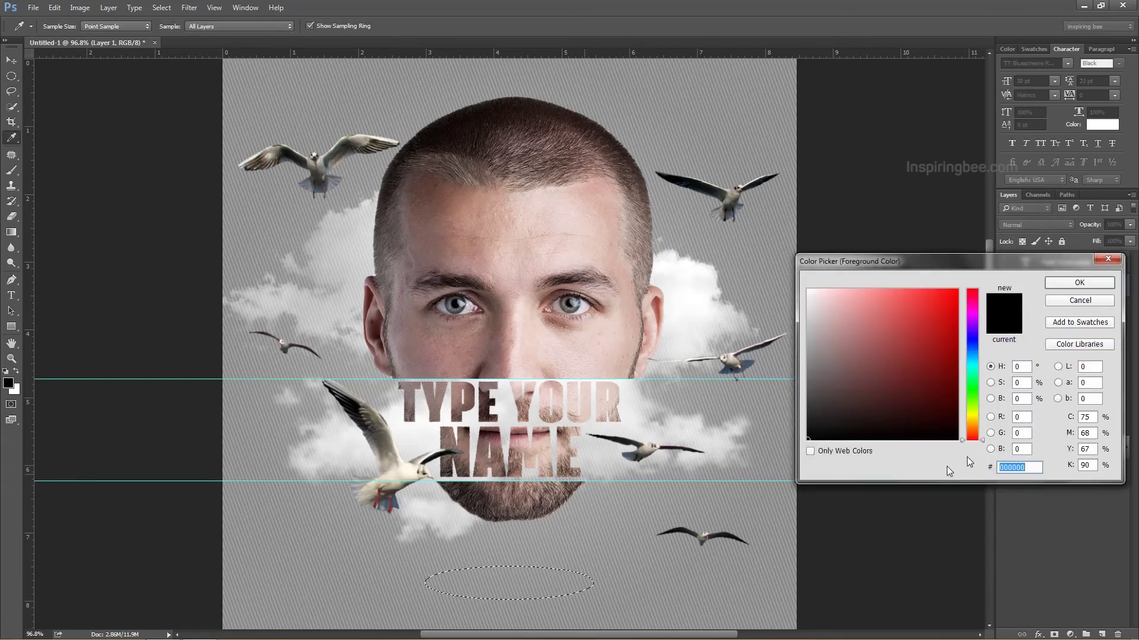
{"action": "left_click", "coordinate": [804, 369]}
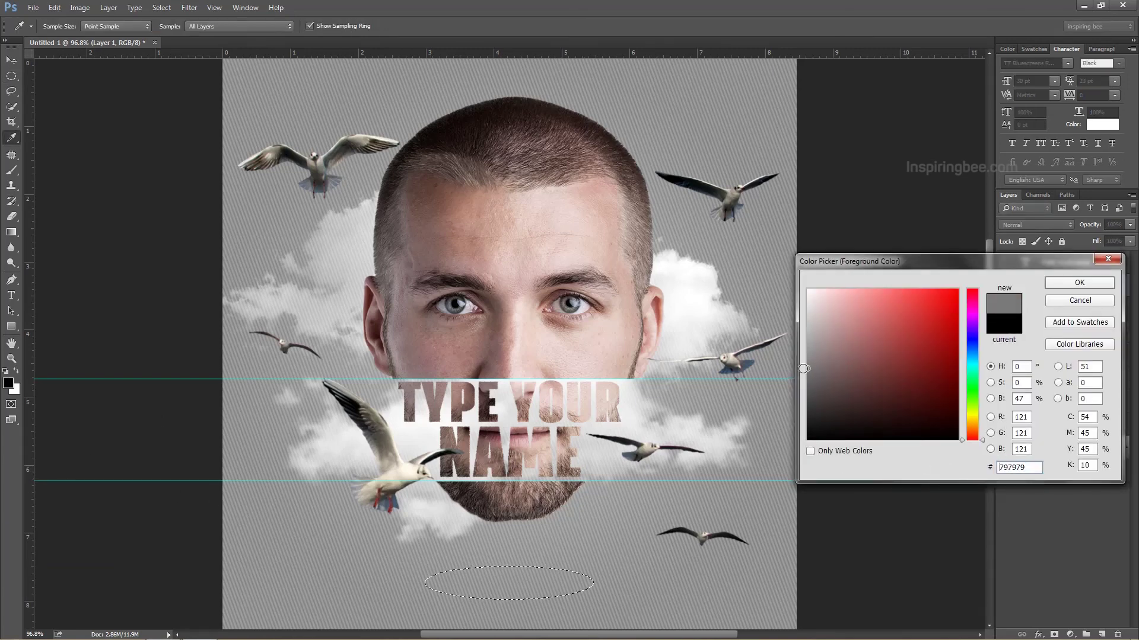
{"action": "left_click", "coordinate": [1079, 283]}
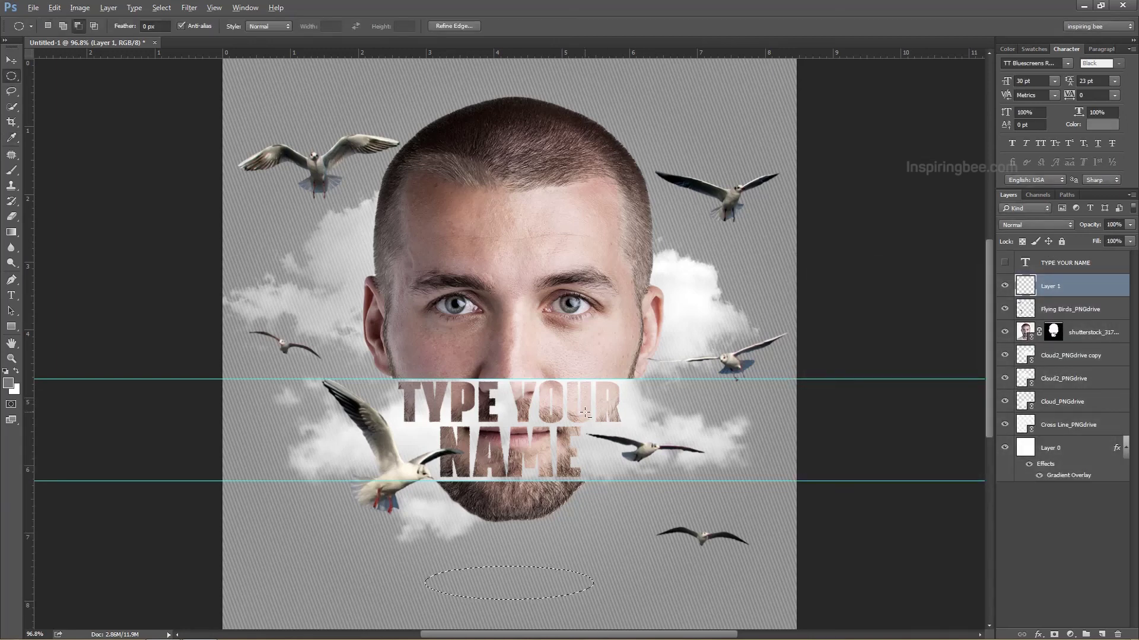
{"action": "key", "text": "alt+BackSpace"}
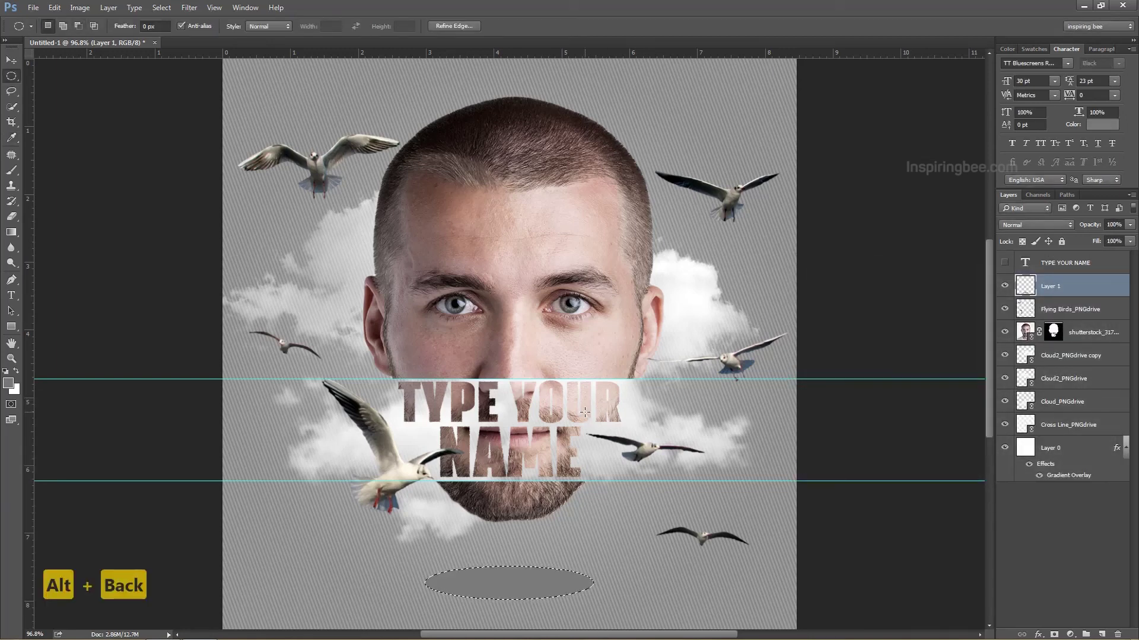
{"action": "key", "text": "ctrl+d"}
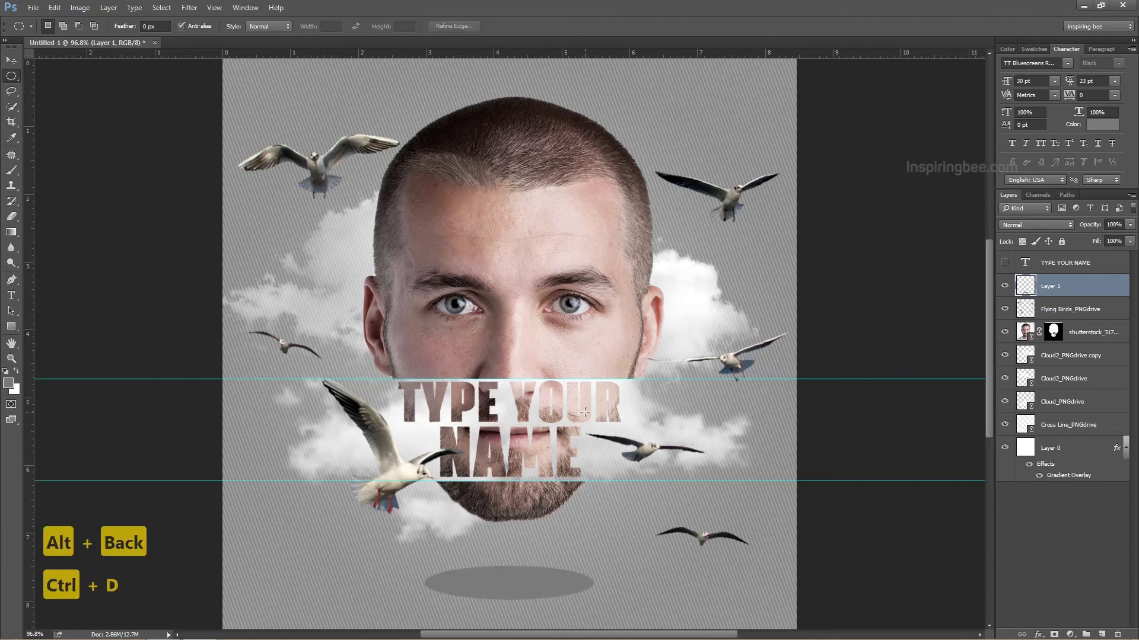
Check the grey ellipse's centring on the canvas and nudge it up 20 pixels towards the chin.
{"action": "key", "text": "v"}
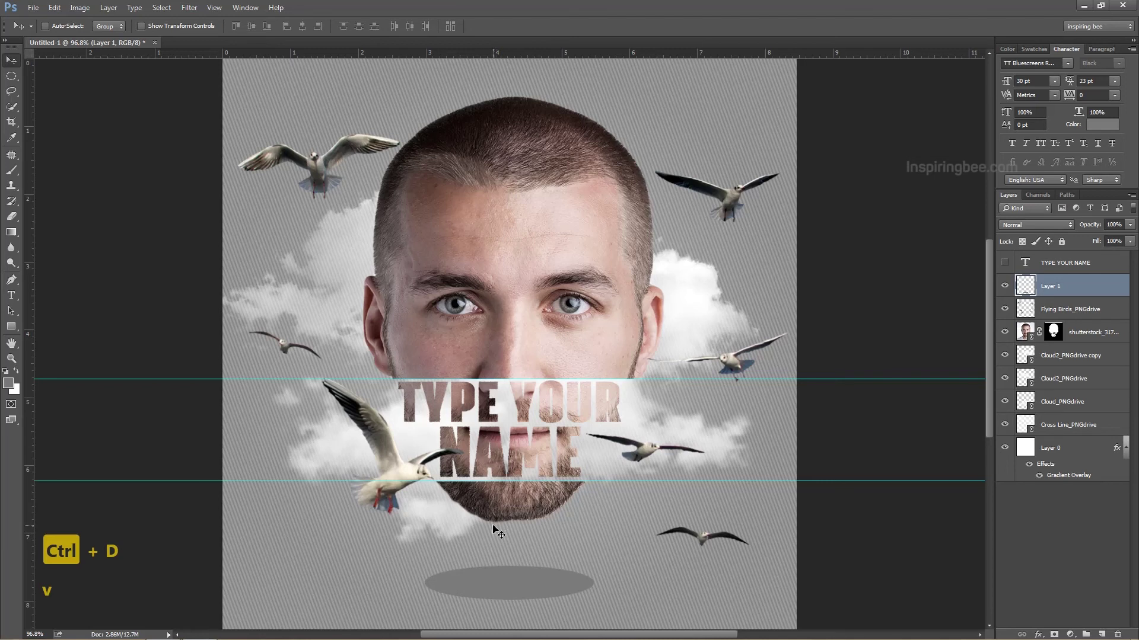
{"action": "left_click_drag", "start_coordinate": [493, 530], "coordinate": [493, 529]}
{"action": "key", "text": "ctrl+a"}
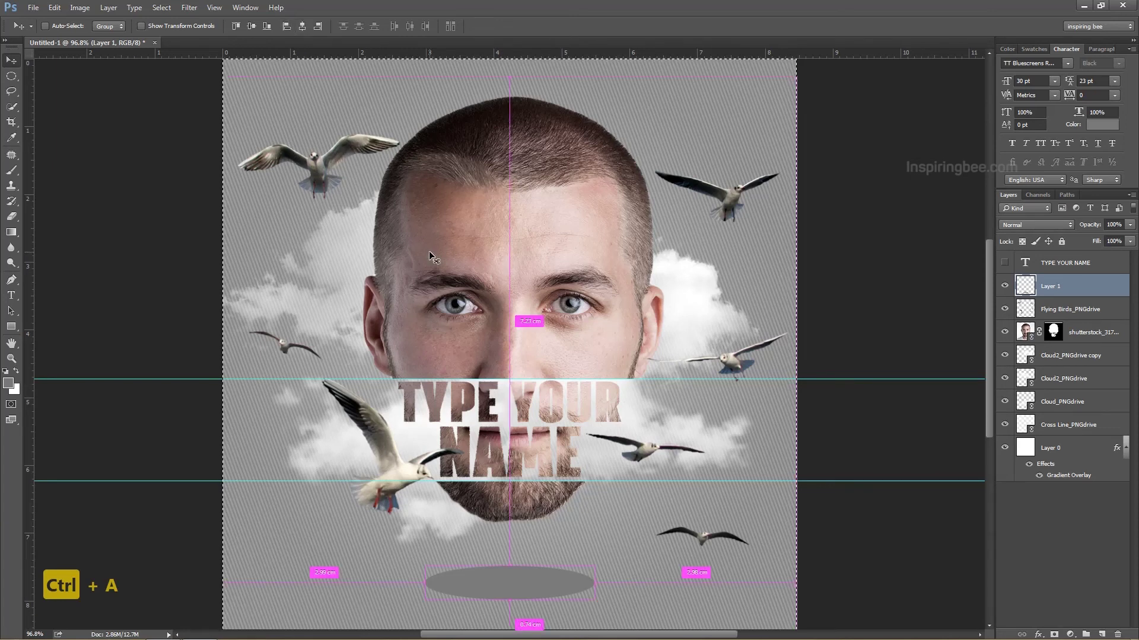
{"action": "key", "text": "ctrl+d"}
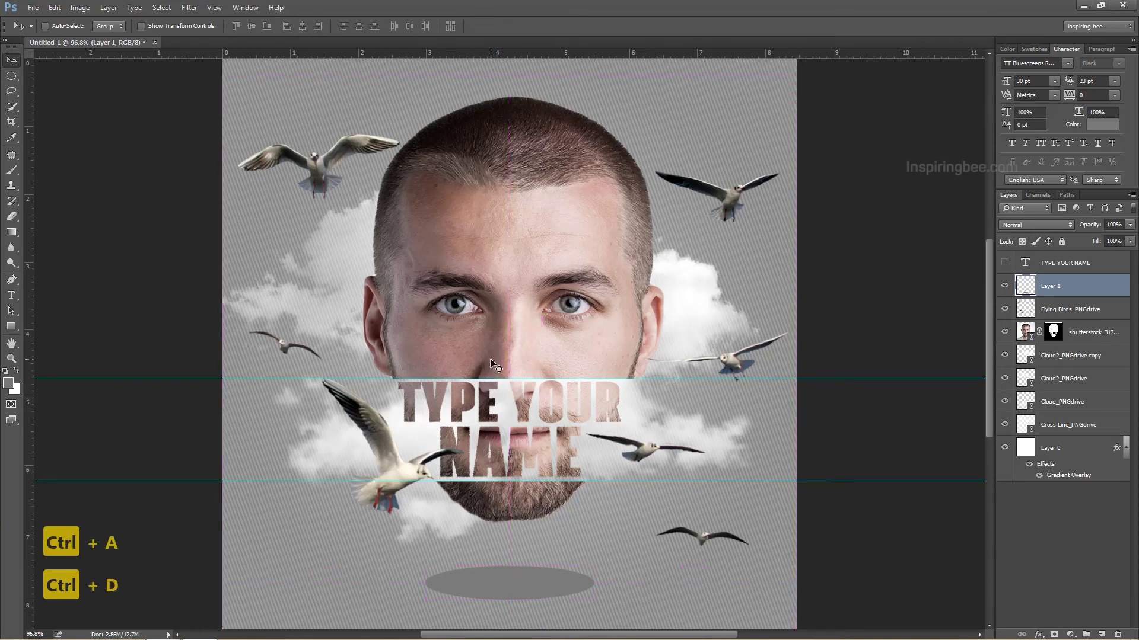
{"action": "key", "text": "shift+Up"}
{"action": "key", "text": "shift+Up"}
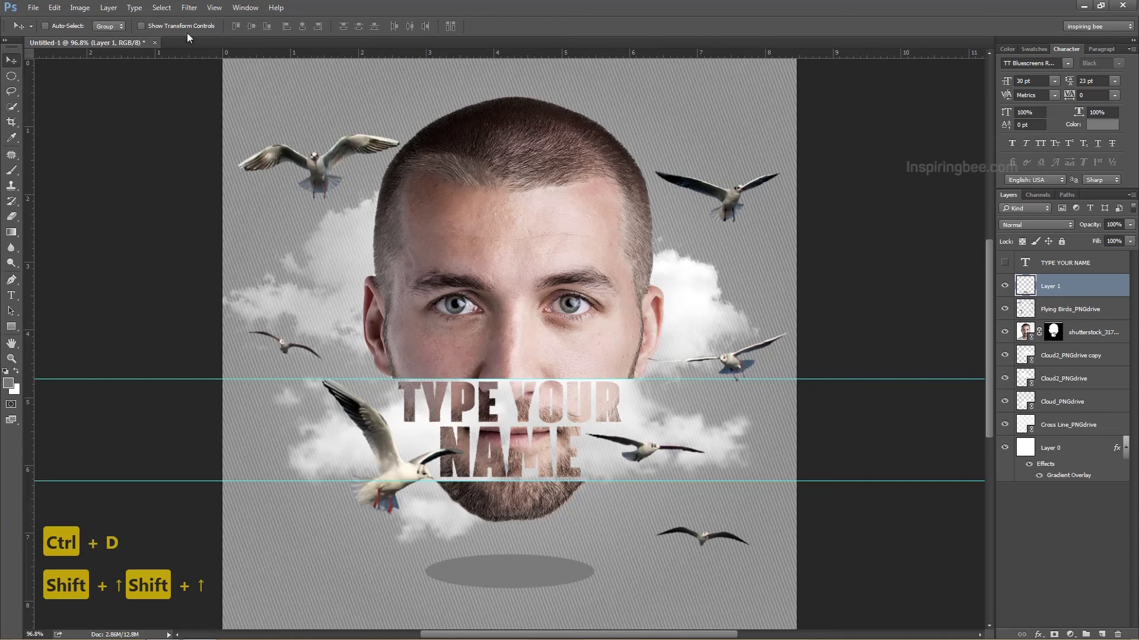
Soften the grey ellipse into a shadow with a Gaussian Blur of 20.9 pixels radius.
{"action": "left_click", "coordinate": [188, 9]}
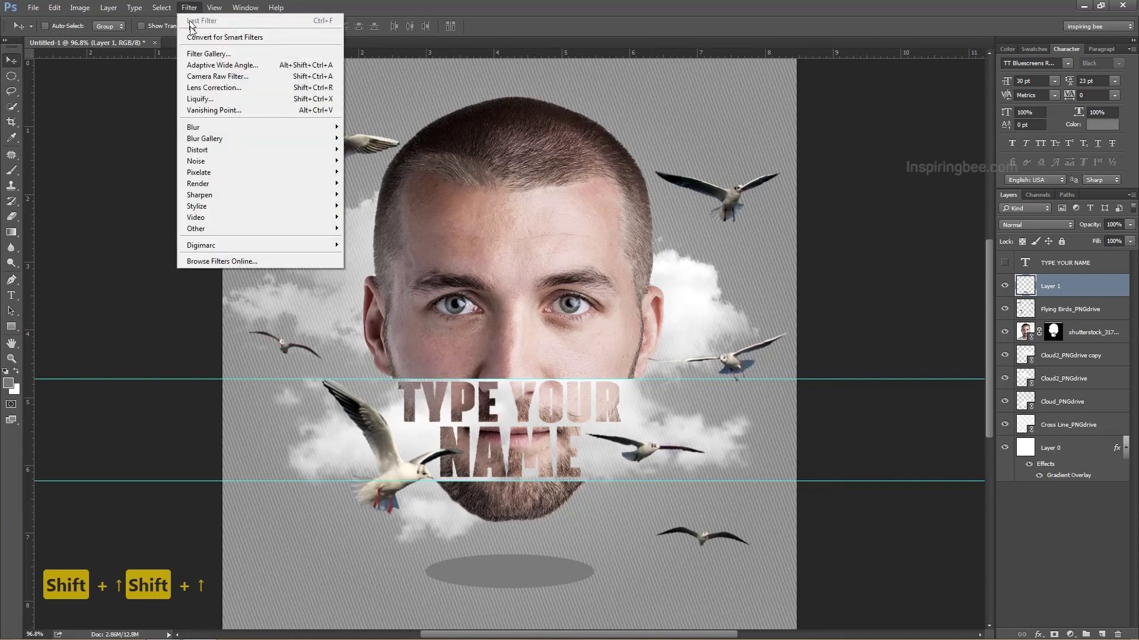
{"action": "mouse_move", "coordinate": [219, 129]}
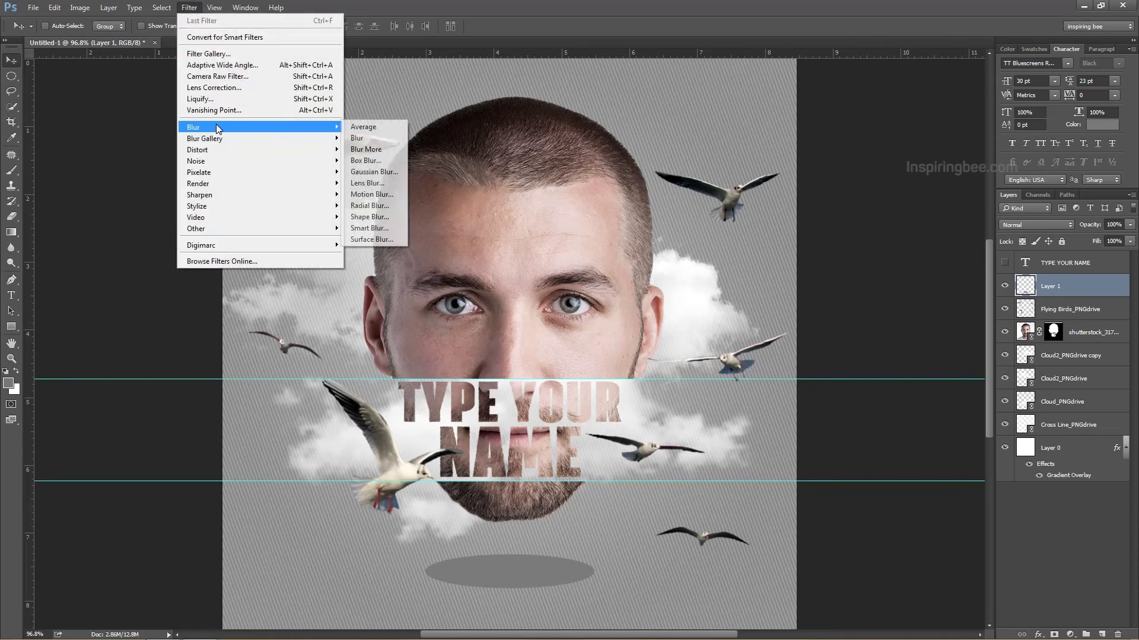
{"action": "left_click", "coordinate": [368, 172]}
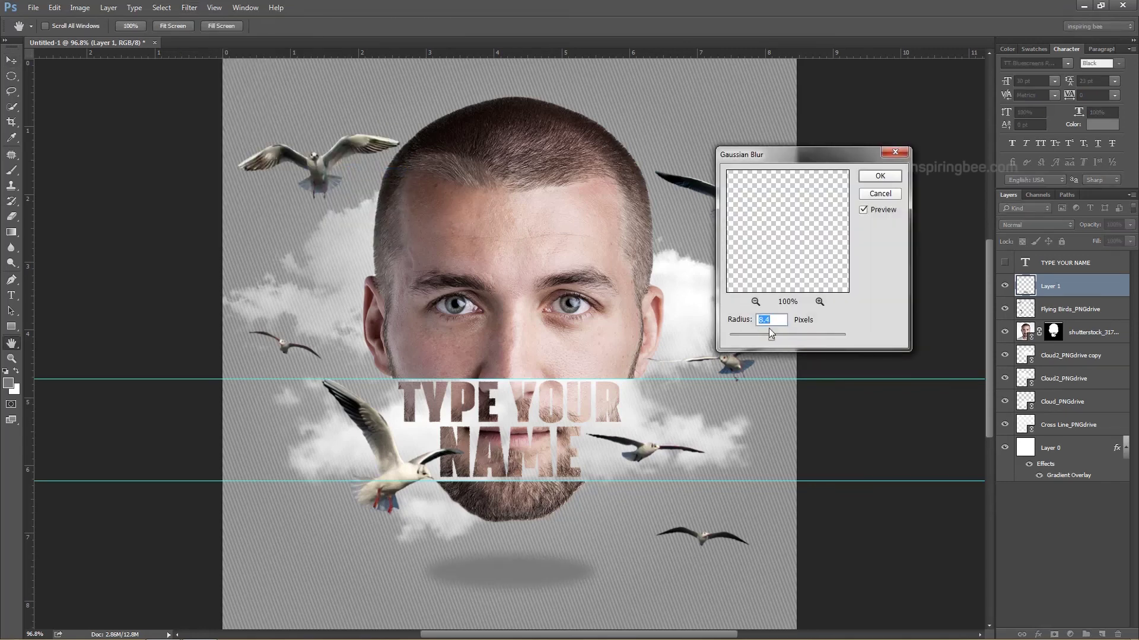
{"action": "left_click_drag", "start_coordinate": [781, 337], "coordinate": [780, 337]}
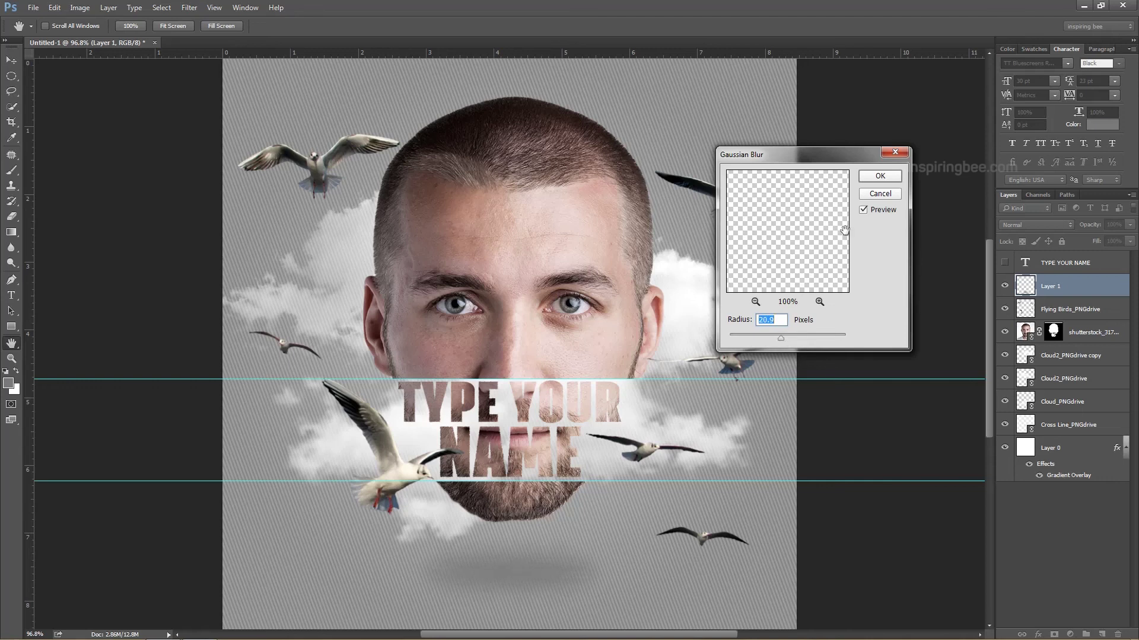
{"action": "left_click", "coordinate": [880, 175]}
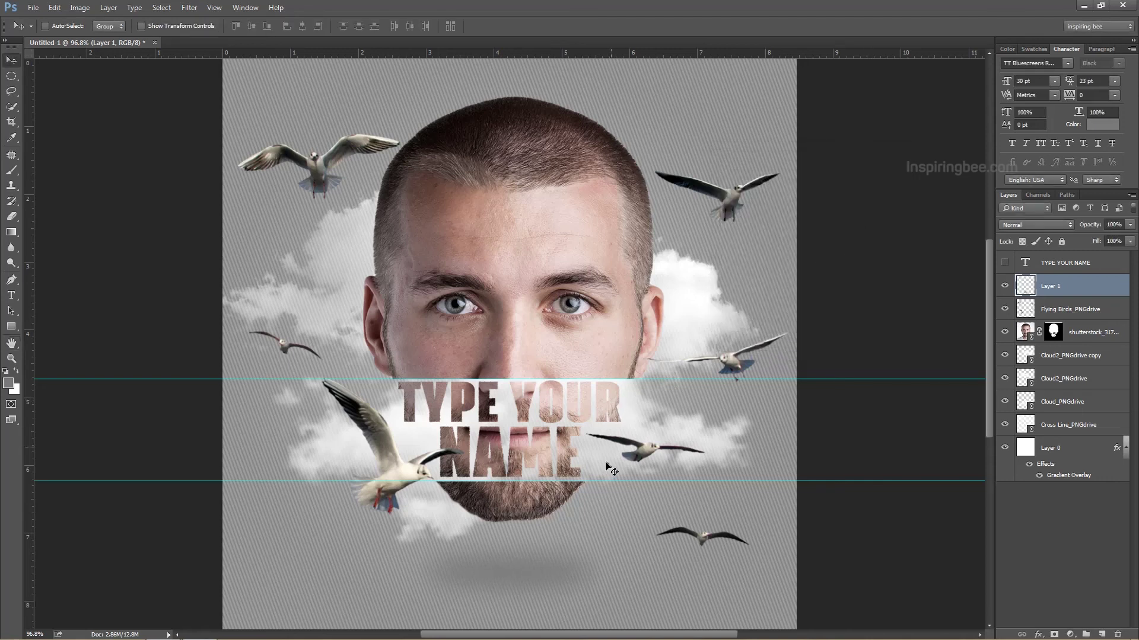
Widen the blurred shadow below the chin to about 131% with Free Transform, keeping its height.
{"action": "key", "text": "ctrl+t"}
{"action": "left_click_drag", "start_coordinate": [621, 566], "coordinate": [656, 563]}
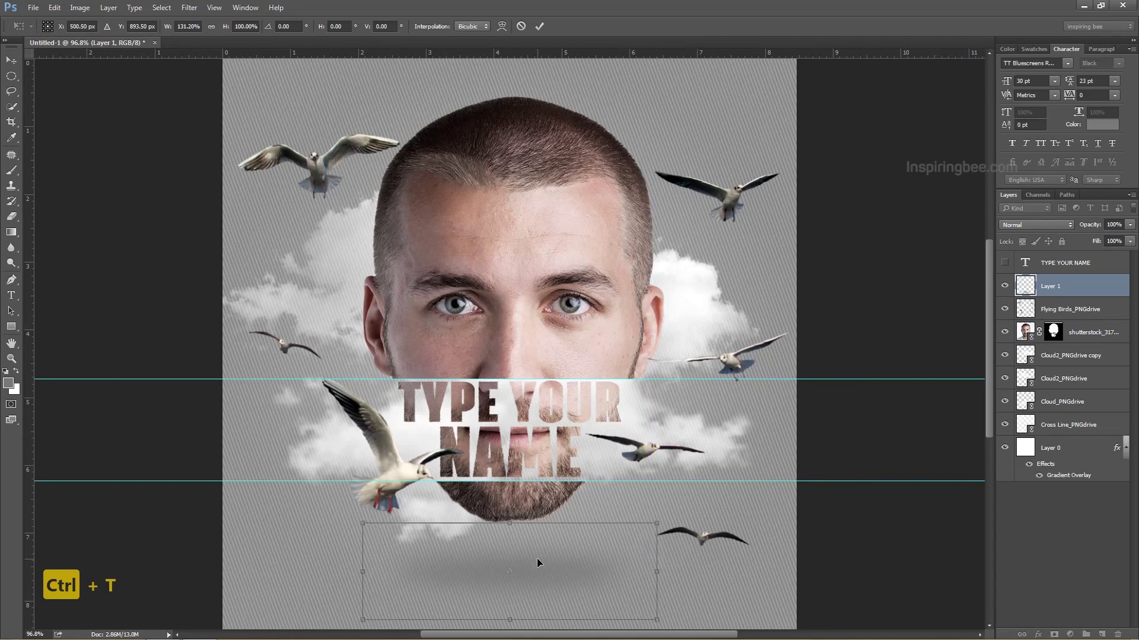
{"action": "key", "text": "Return"}
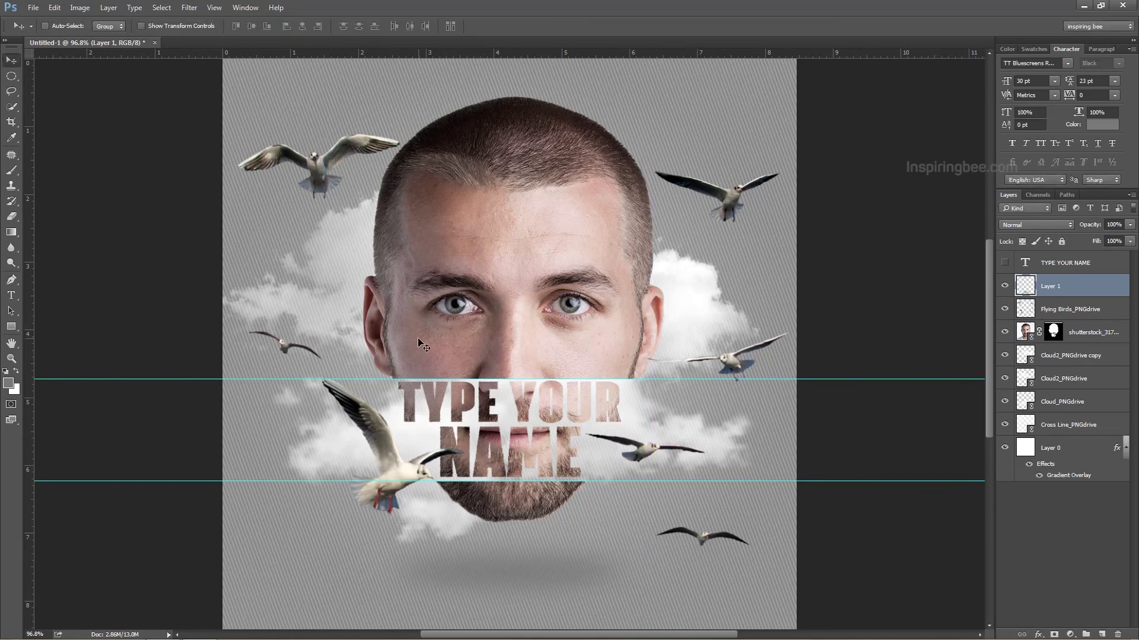
Clear the guides and rulers from the canvas and show the whole poster in full-screen mode.
{"action": "left_click_drag", "start_coordinate": [235, 379], "coordinate": [369, 168]}
{"action": "key", "text": "ctrl+r"}
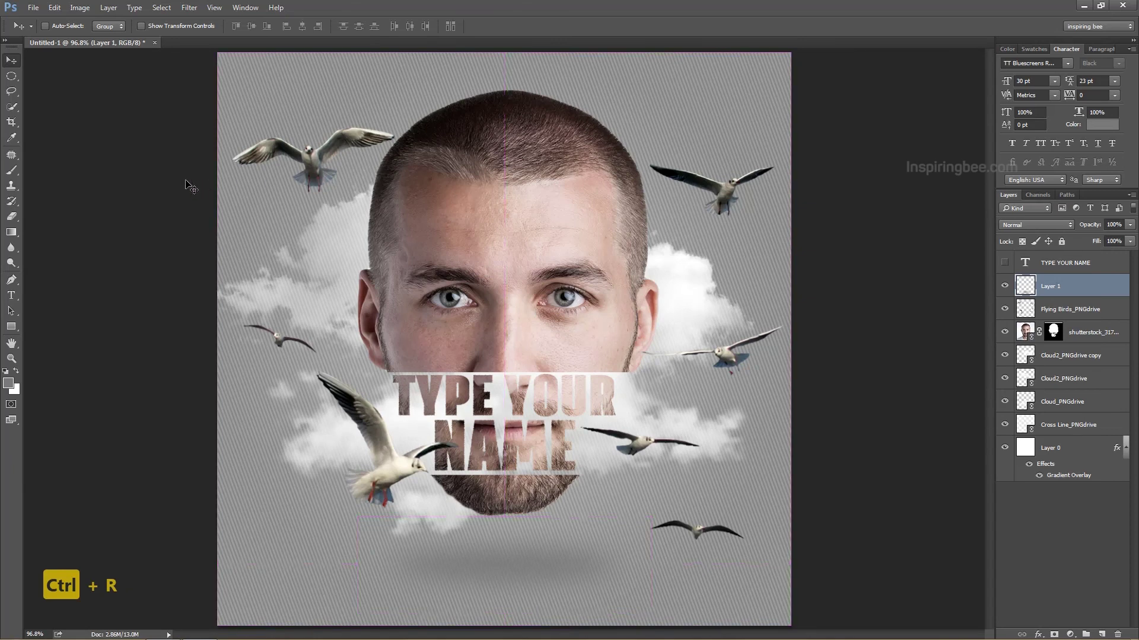
{"action": "key", "text": "f"}
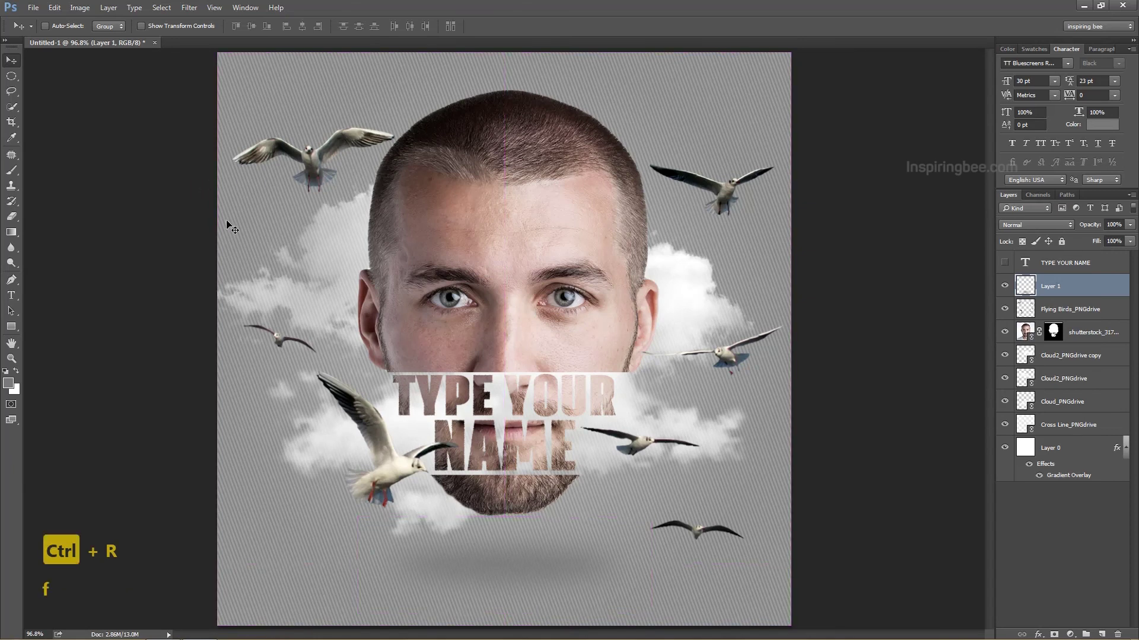
{"action": "key", "text": "f"}
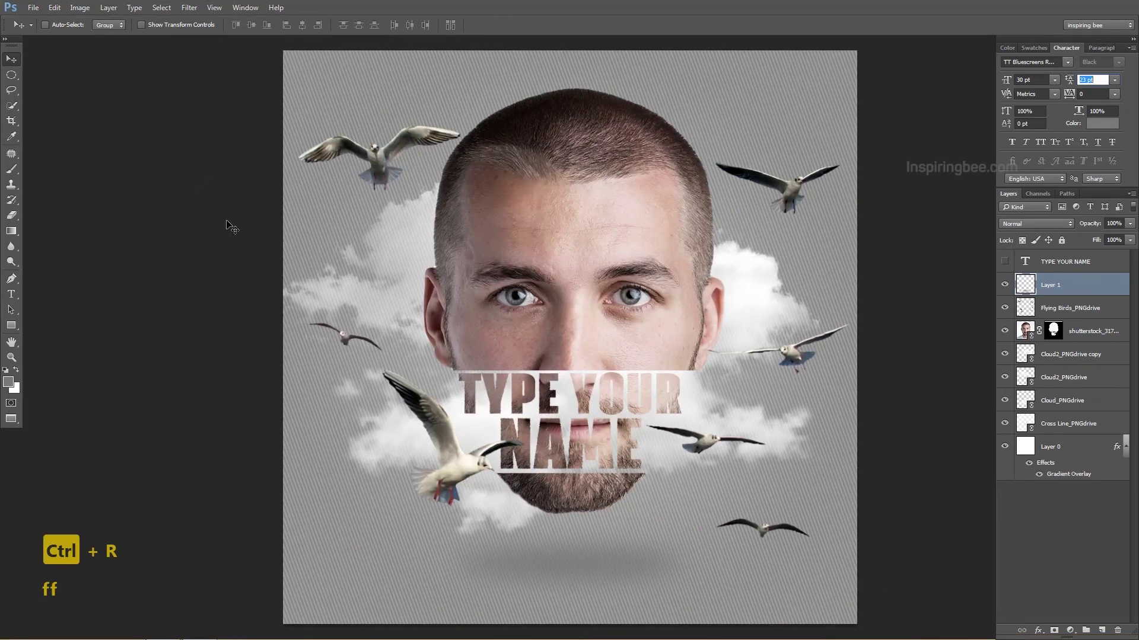
{"action": "key", "text": "ctrl+0"}
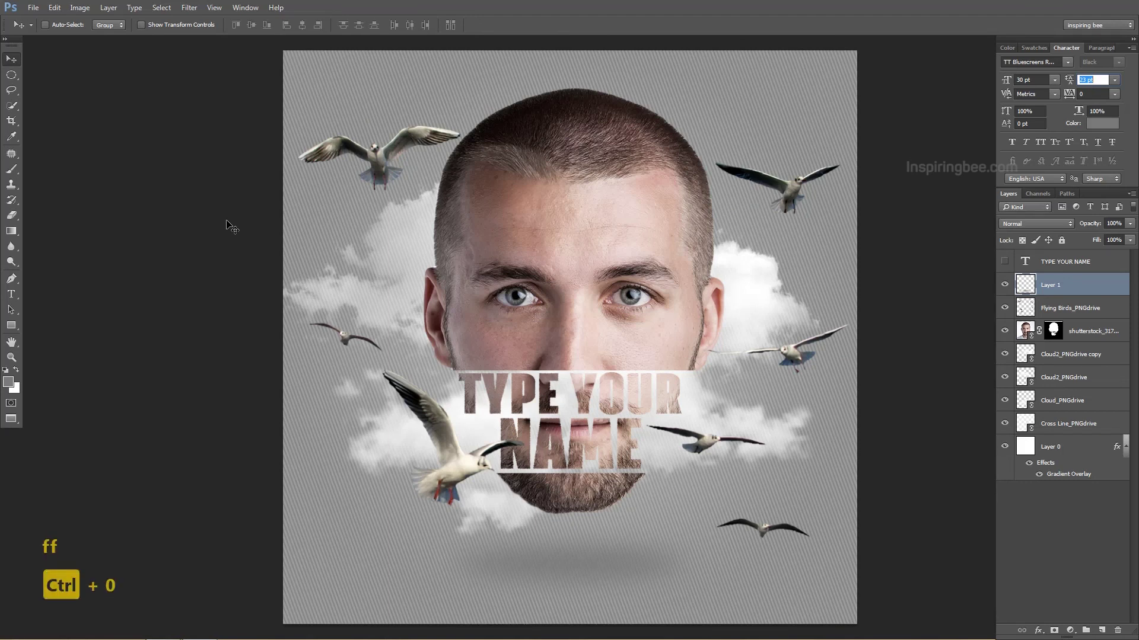
{"action": "key", "text": "Tab"}
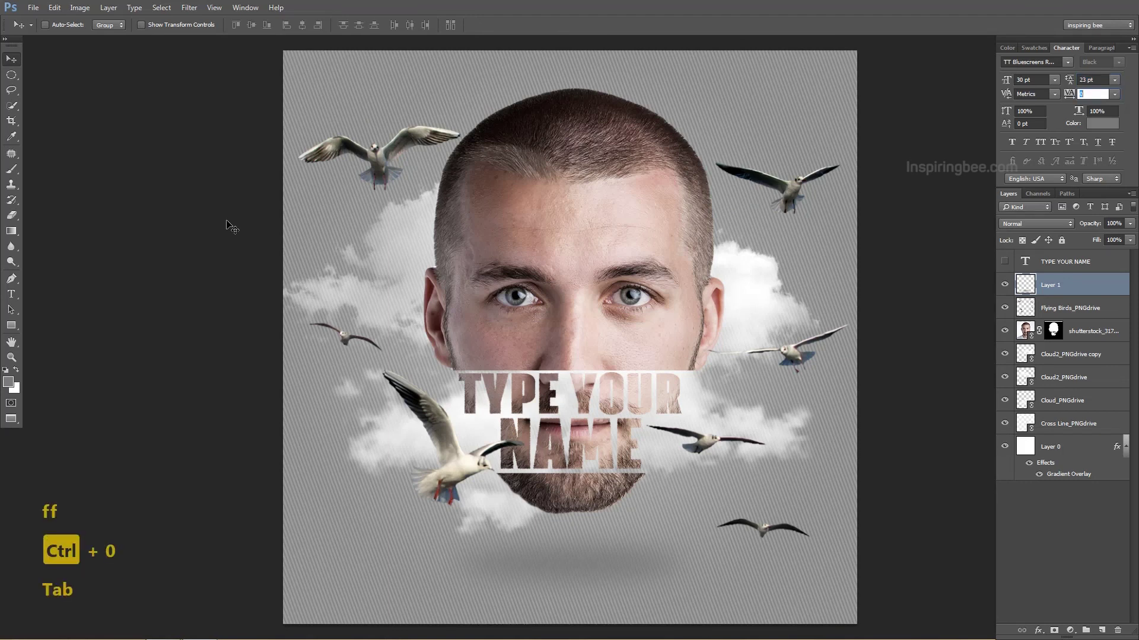
{"action": "type", "text": "f"}
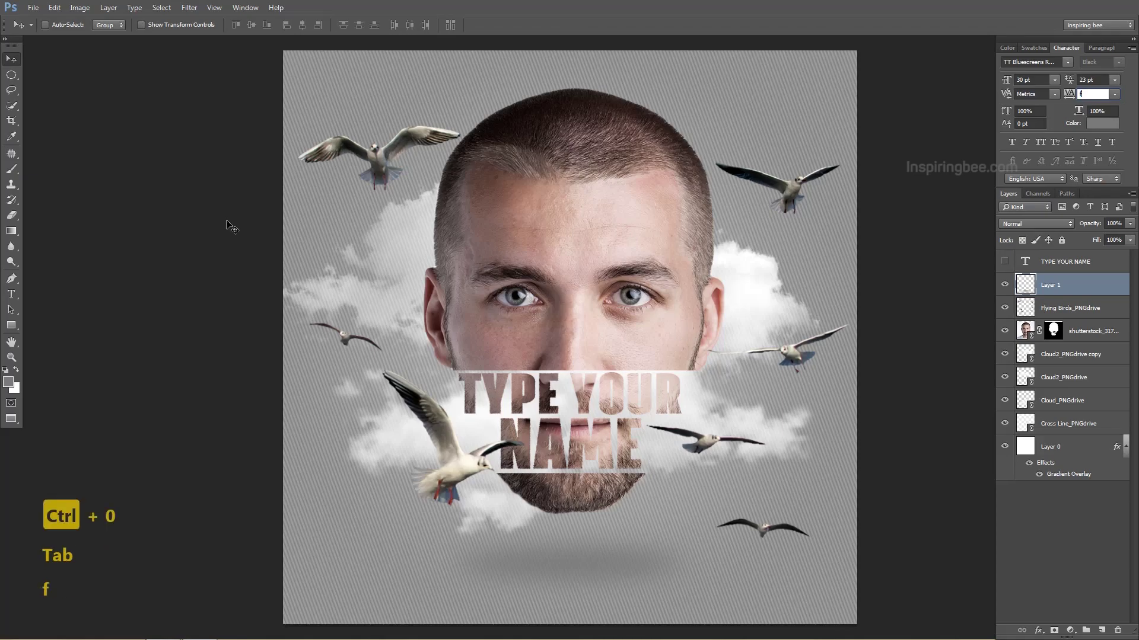